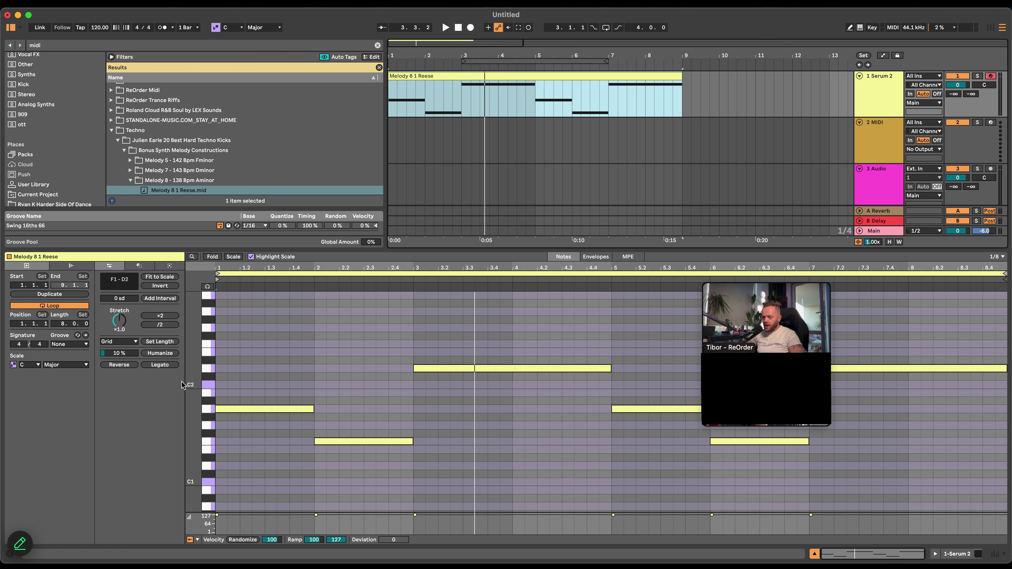
Insert a new MIDI track below the Serum 2 track, and duplicate the Serum 2 track with its clip
{"action": "left_click_drag", "start_coordinate": [188, 383], "coordinate": [162, 382]}
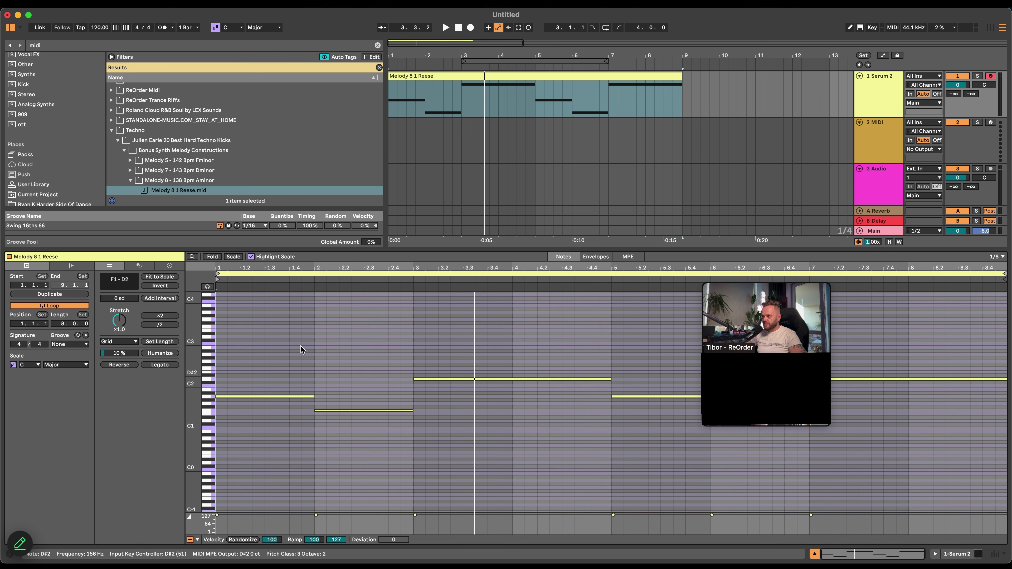
{"action": "right_click", "coordinate": [890, 93]}
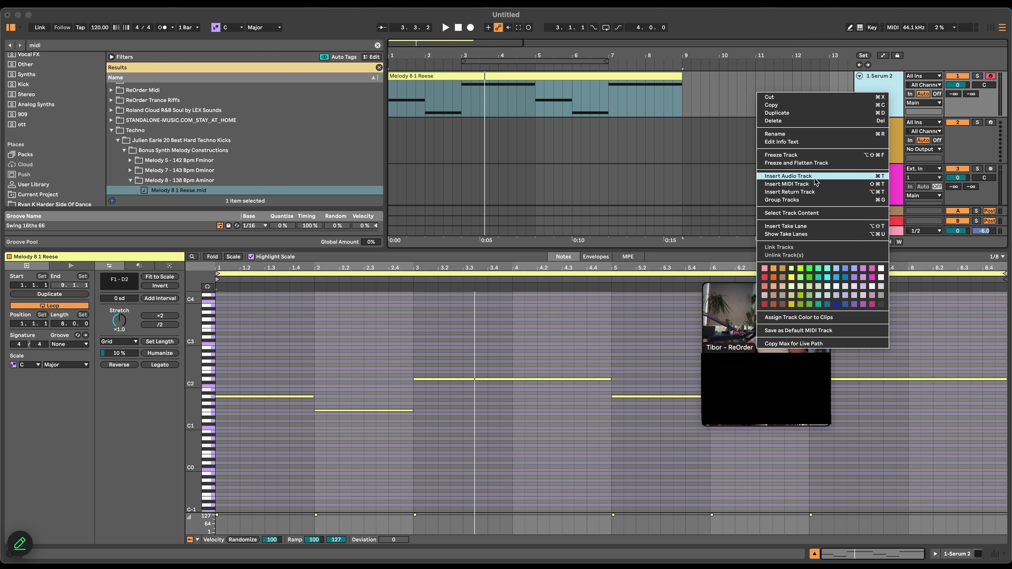
{"action": "left_click", "coordinate": [814, 184]}
{"action": "left_click", "coordinate": [895, 82]}
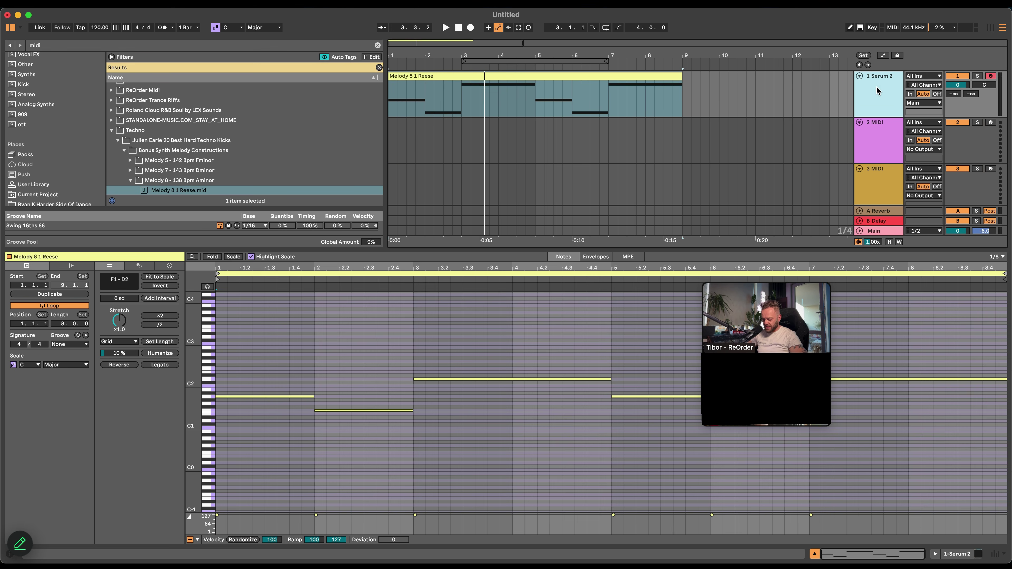
{"action": "key", "text": "super+d"}
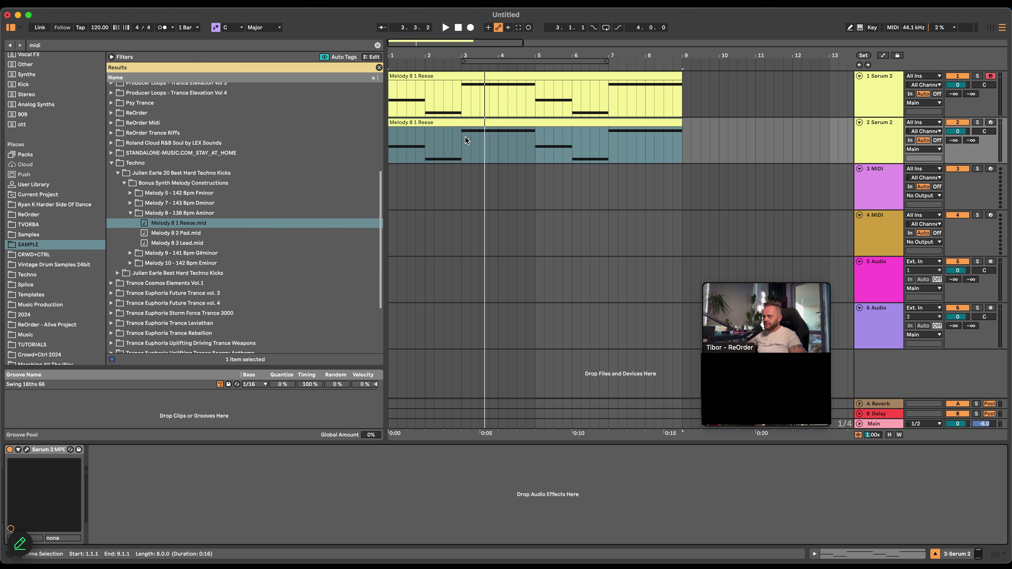
Set oscillator A's wavetable position to 2 in the first track's Serum 2, and solo that track
{"action": "left_click", "coordinate": [474, 78]}
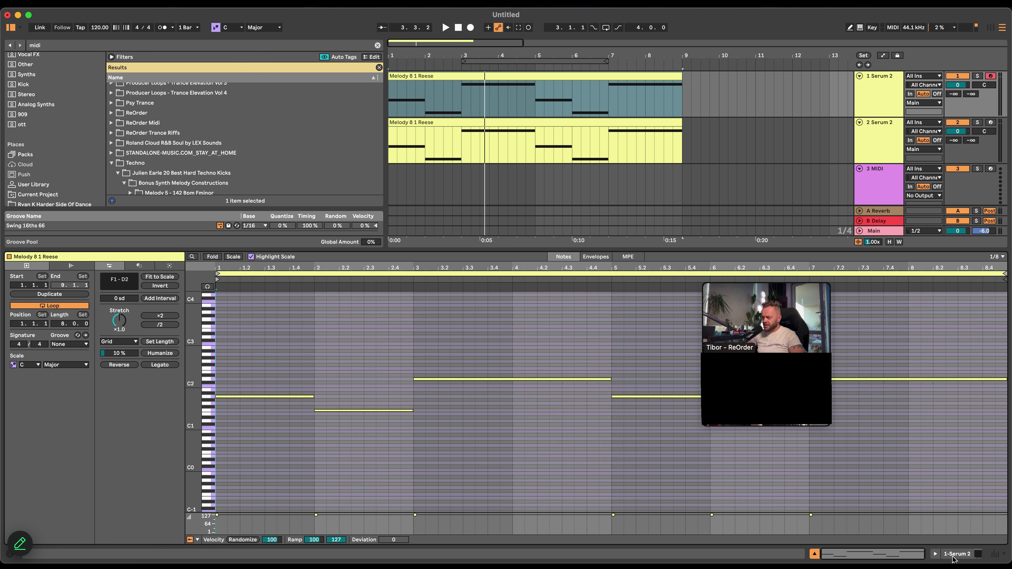
{"action": "left_click", "coordinate": [953, 558]}
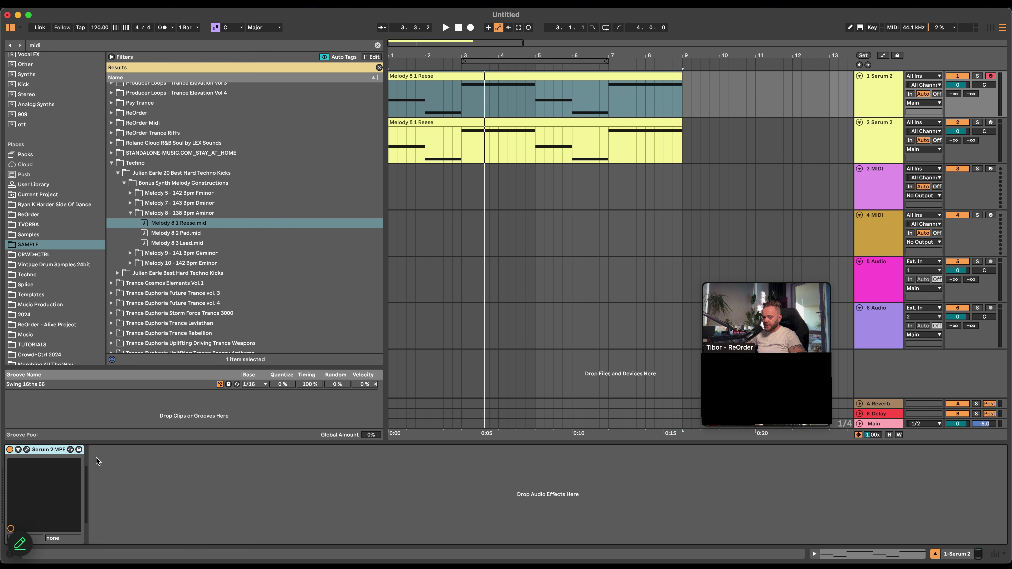
{"action": "left_click", "coordinate": [27, 450]}
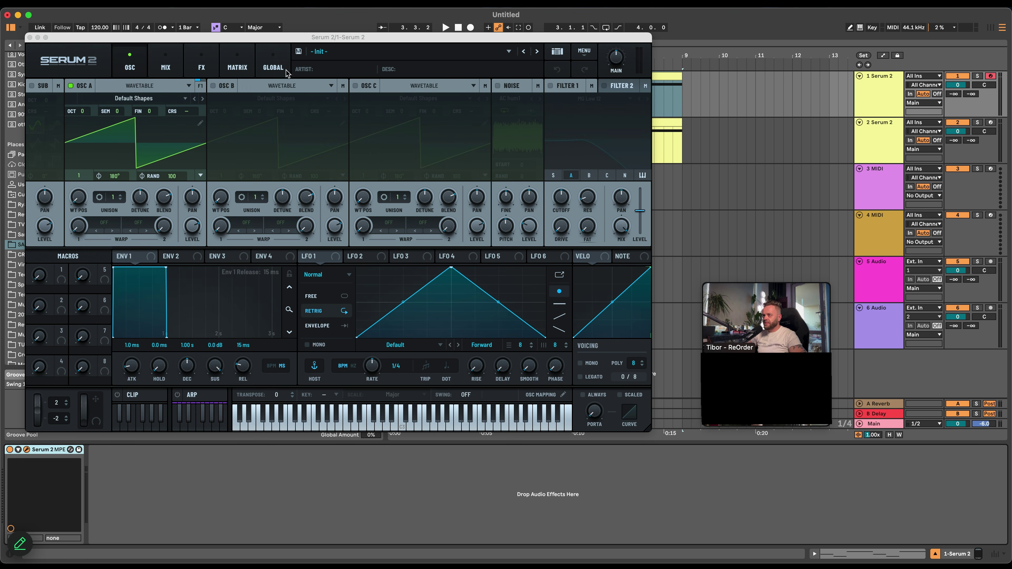
{"action": "left_click_drag", "start_coordinate": [75, 200], "coordinate": [76, 186]}
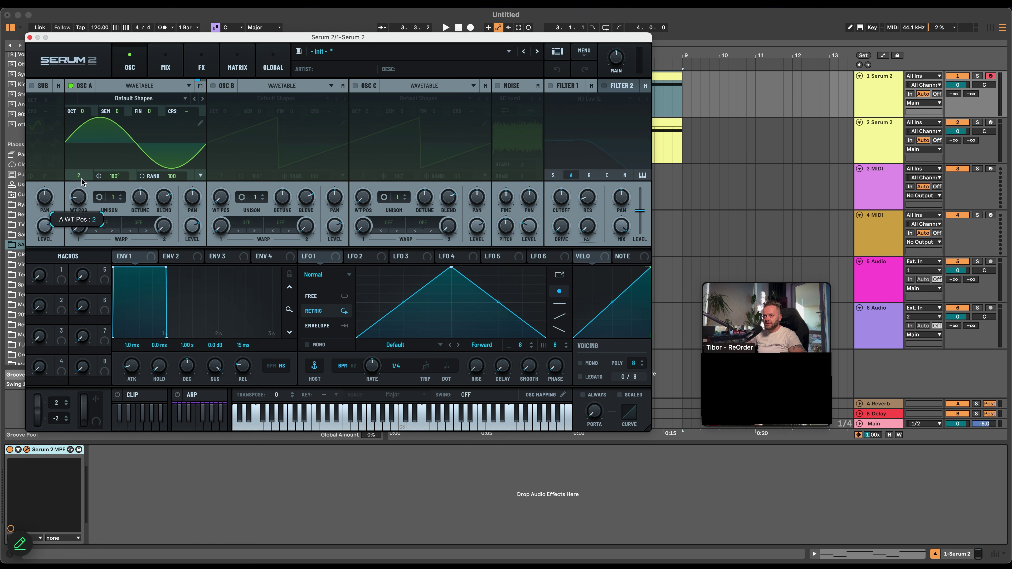
{"action": "key", "text": "space"}
{"action": "left_click", "coordinate": [30, 38]}
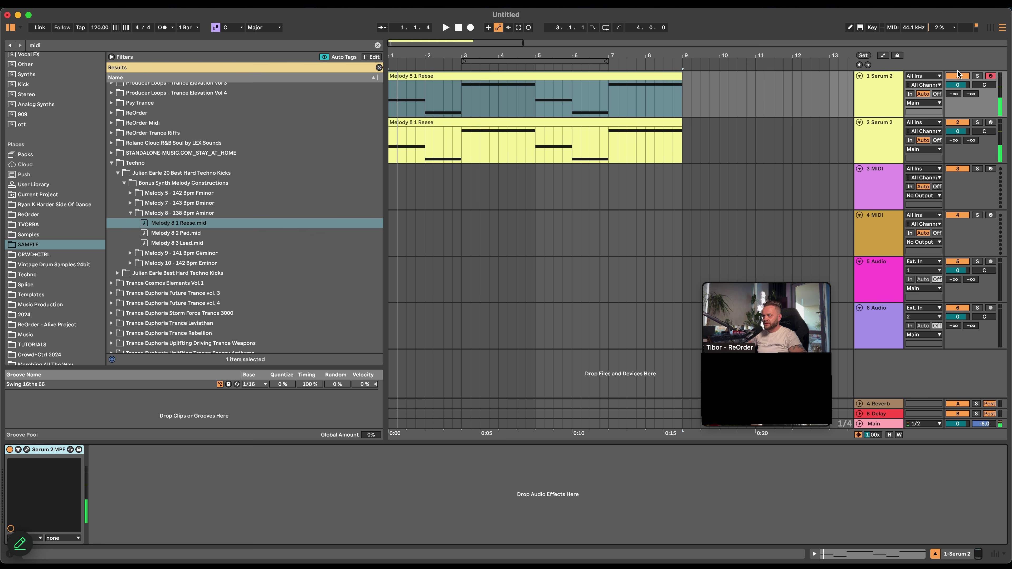
{"action": "left_click", "coordinate": [978, 75]}
Set the scale of both Melody 8 1 Reese clips to A Minor and show only scale notes in the note editor
{"action": "double_click", "coordinate": [489, 146]}
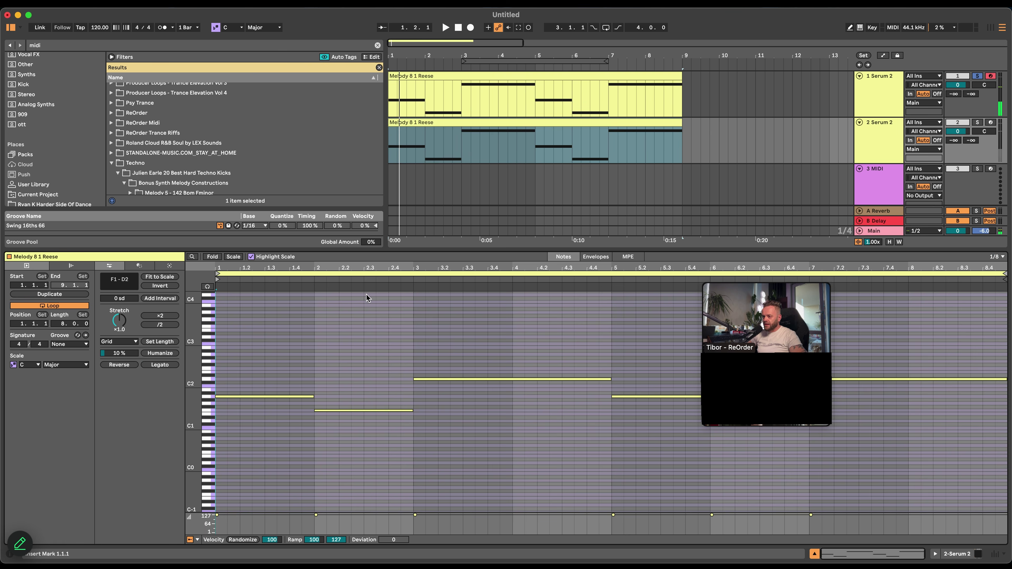
{"action": "left_click", "coordinate": [455, 75], "text": "shift"}
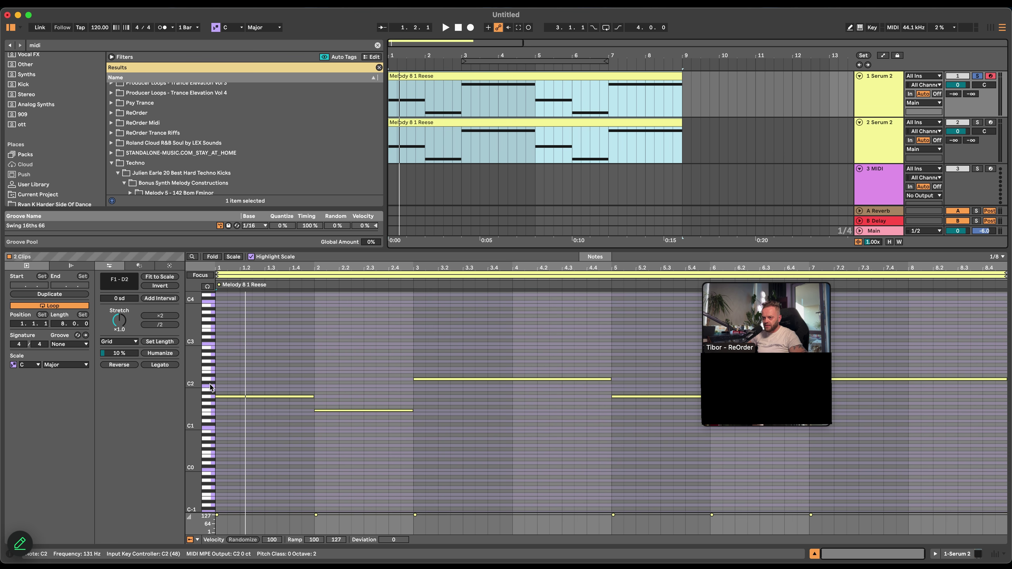
{"action": "left_click", "coordinate": [35, 365]}
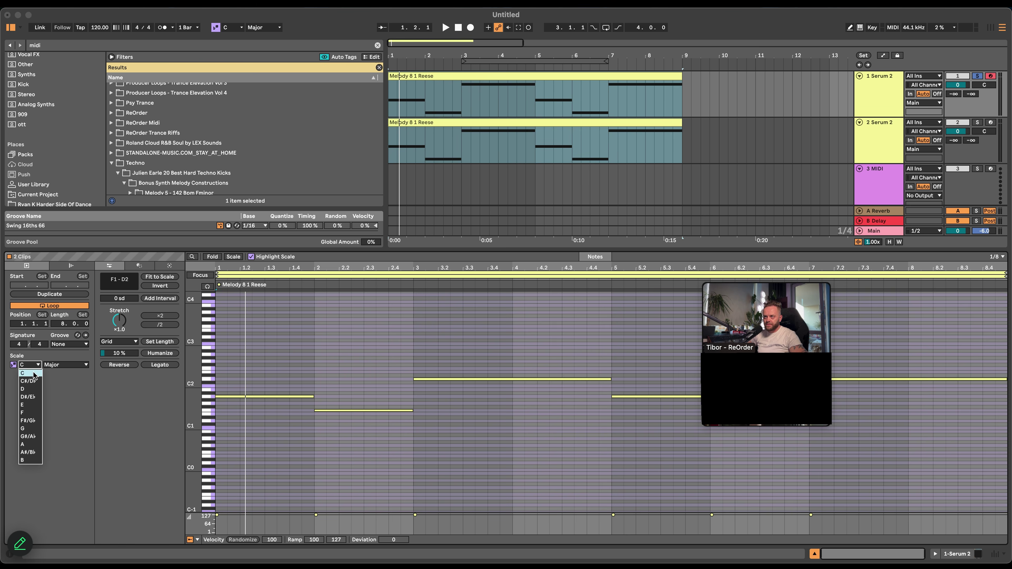
{"action": "left_click", "coordinate": [28, 445]}
{"action": "left_click", "coordinate": [63, 364]}
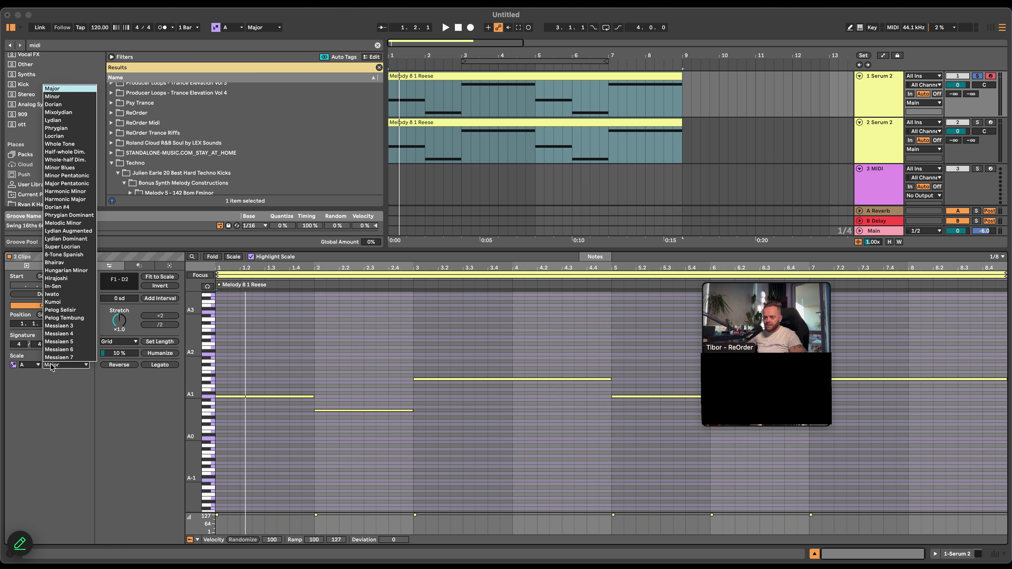
{"action": "left_click", "coordinate": [52, 97]}
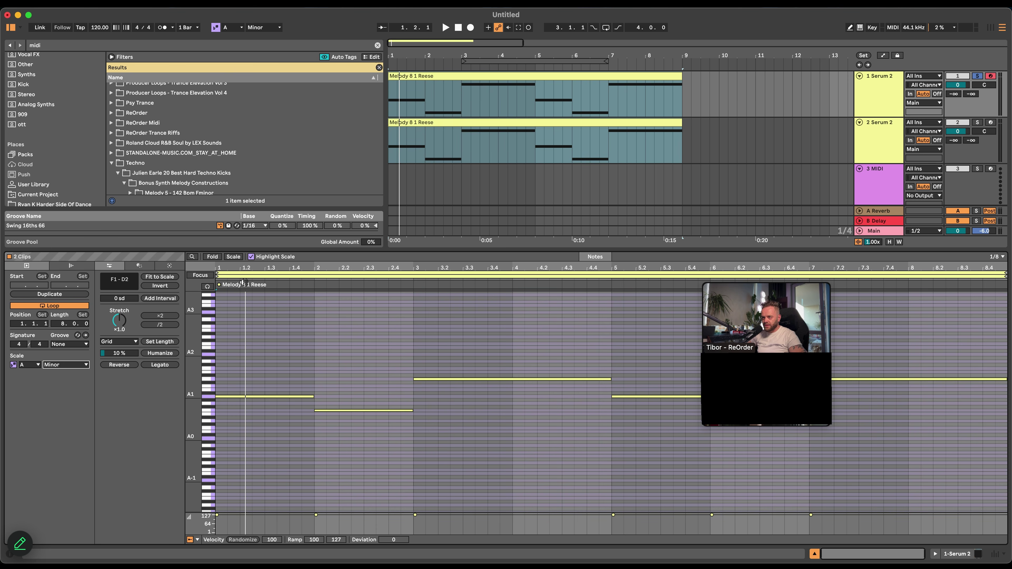
{"action": "left_click", "coordinate": [234, 257]}
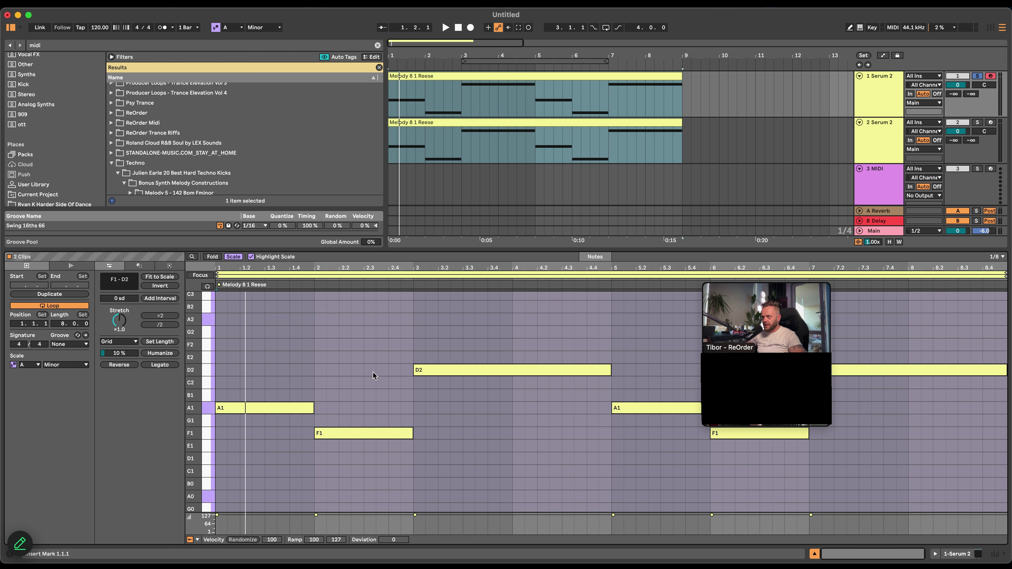
Focus on the first track's clip to delete all its notes, and set the note grid to 1/16
{"action": "left_click", "coordinate": [208, 275]}
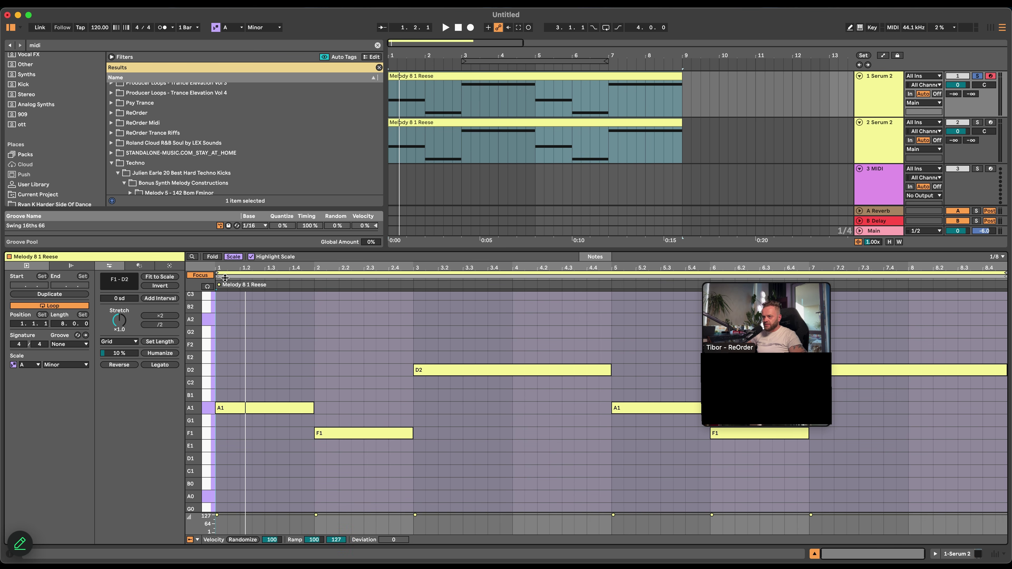
{"action": "left_click", "coordinate": [375, 420]}
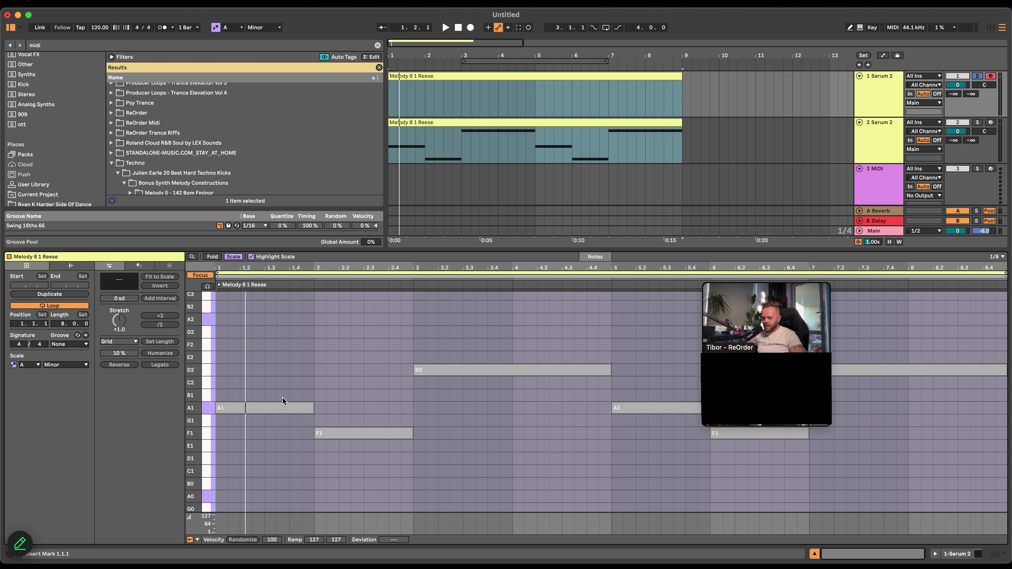
{"action": "right_click", "coordinate": [268, 377]}
{"action": "left_click", "coordinate": [341, 308]}
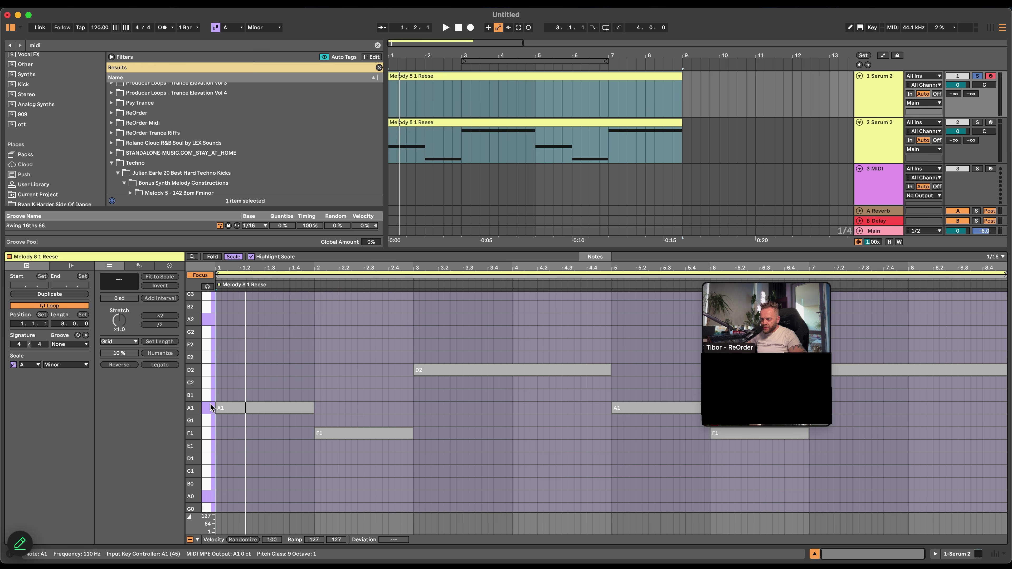
Add a 1/16 A1 note at the start of the first track's clip, followed by a 1/16 C3 note, and audition them
{"action": "left_click", "coordinate": [218, 407]}
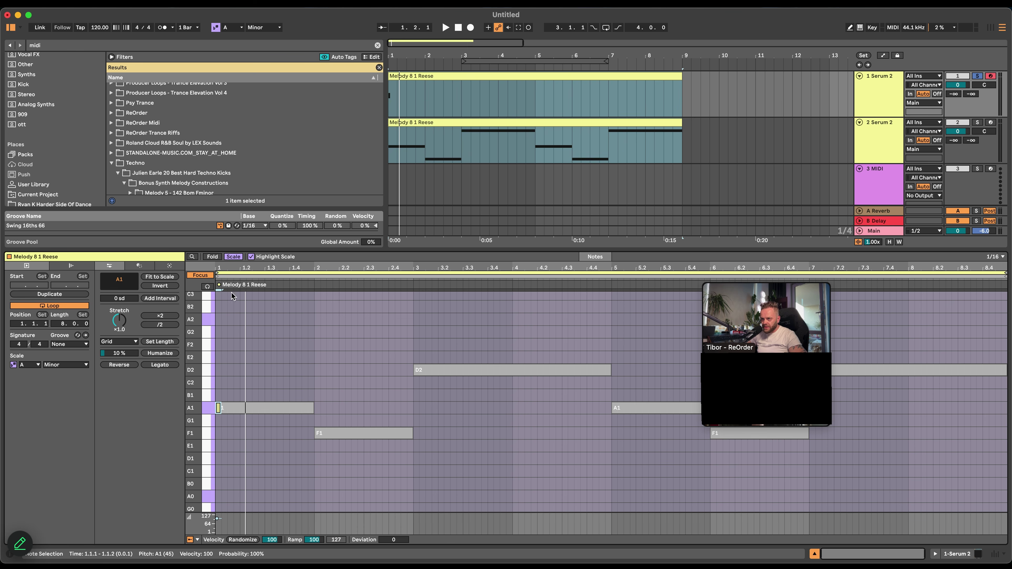
{"action": "scroll", "coordinate": [229, 301], "scroll_direction": "up", "scroll_amount": 2}
{"action": "left_click", "coordinate": [224, 317]}
{"action": "key", "text": "space"}
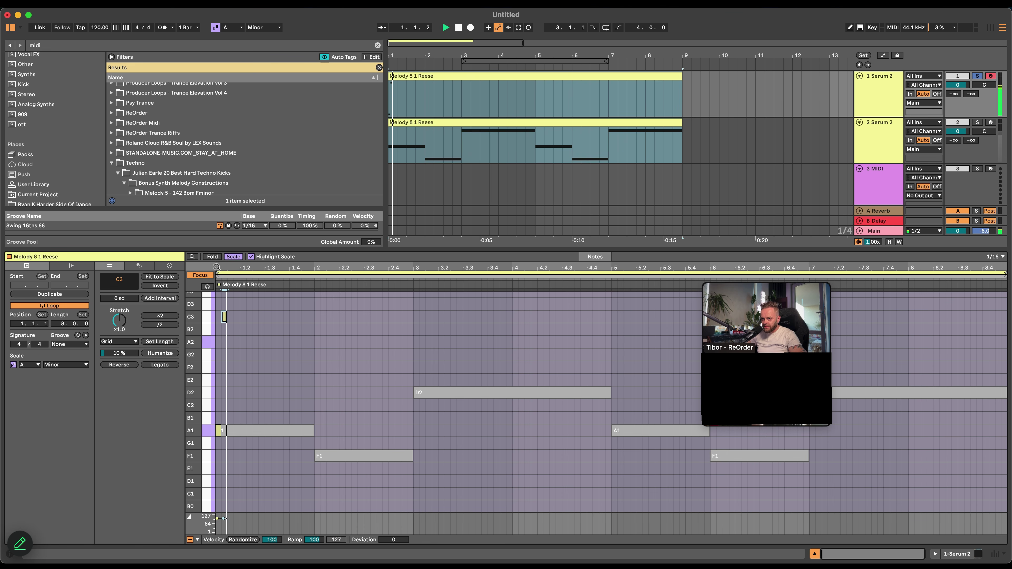
{"action": "key", "text": "space"}
Swap the two clips between the Serum 2 tracks, keeping both starting at bar 1
{"action": "left_click_drag", "start_coordinate": [217, 281], "coordinate": [318, 399]}
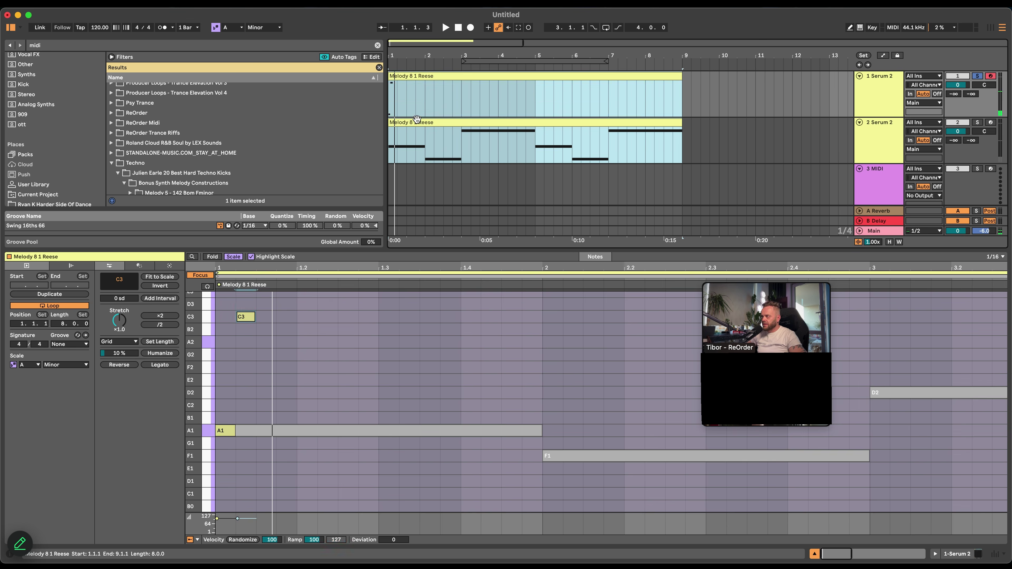
{"action": "left_click_drag", "start_coordinate": [409, 121], "coordinate": [703, 122]}
{"action": "left_click", "coordinate": [709, 76], "text": "shift"}
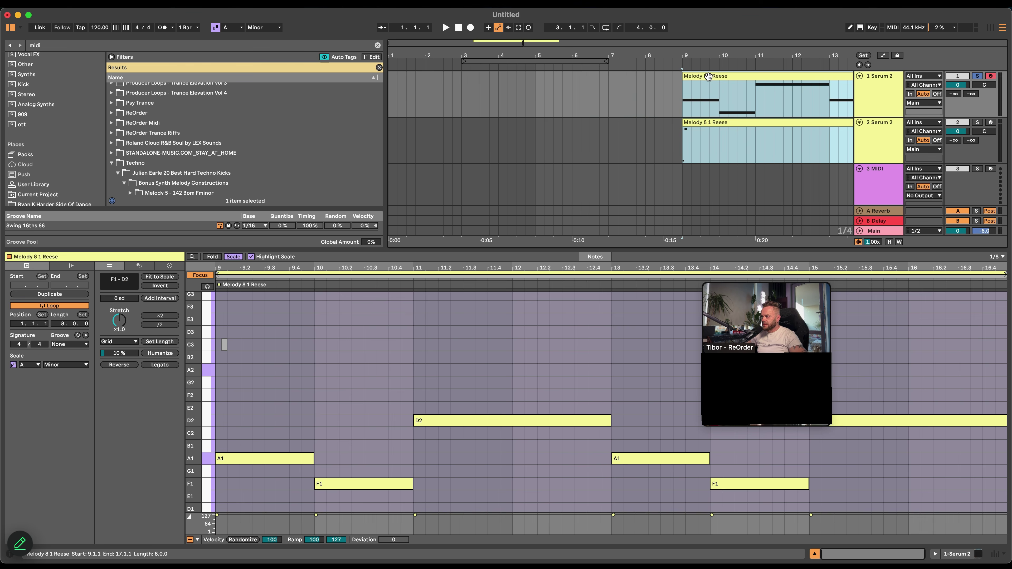
{"action": "left_click_drag", "start_coordinate": [709, 76], "coordinate": [396, 89]}
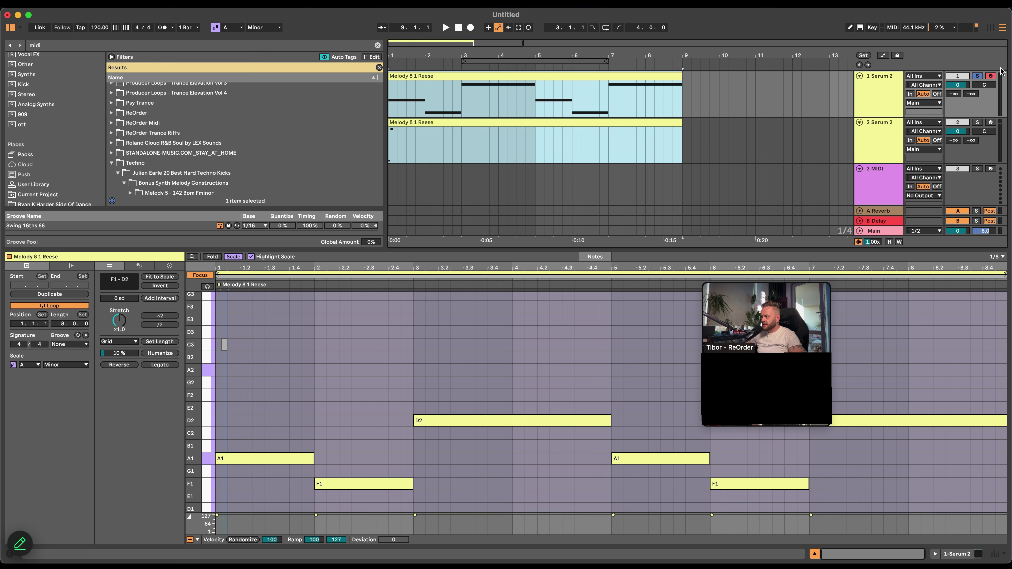
Unsolo the first track and play both Serum 2 parts together
{"action": "left_click", "coordinate": [977, 79]}
{"action": "key", "text": "space"}
{"action": "key", "text": "space"}
{"action": "key", "text": "space"}
{"action": "key", "text": "space"}
{"action": "key", "text": "space"}
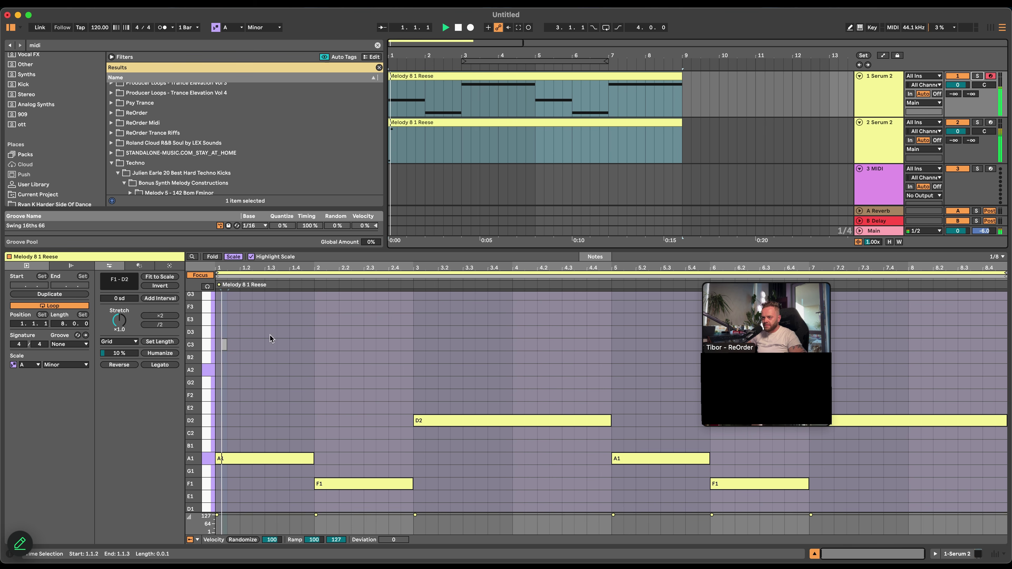
Duplicate the A1 and C3 note pair three times in the second track's clip and play it back
{"action": "left_click", "coordinate": [224, 344]}
{"action": "left_click_drag", "start_coordinate": [247, 268], "coordinate": [247, 295]}
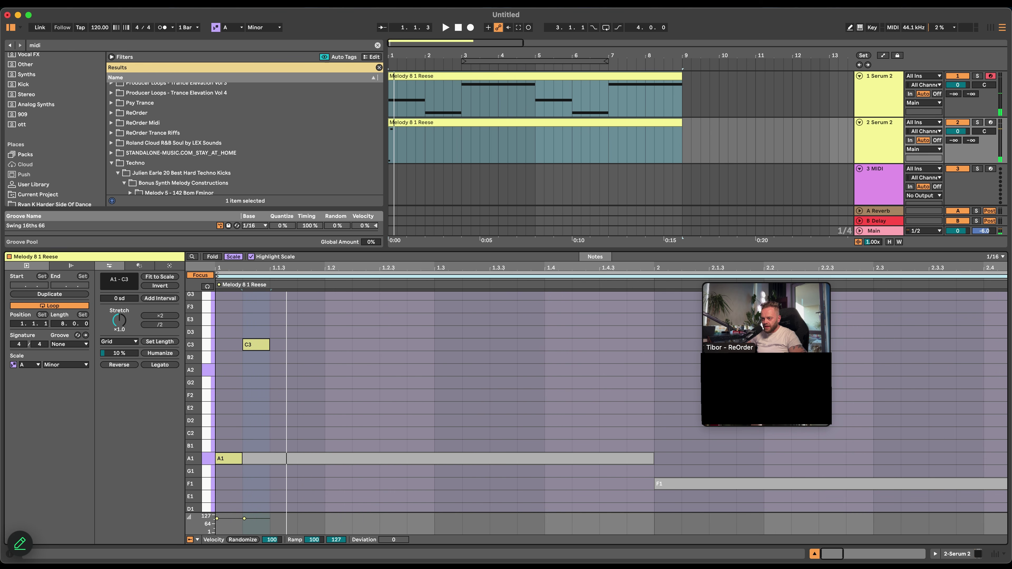
{"action": "left_click_drag", "start_coordinate": [301, 331], "coordinate": [218, 462]}
{"action": "key", "text": "super+d"}
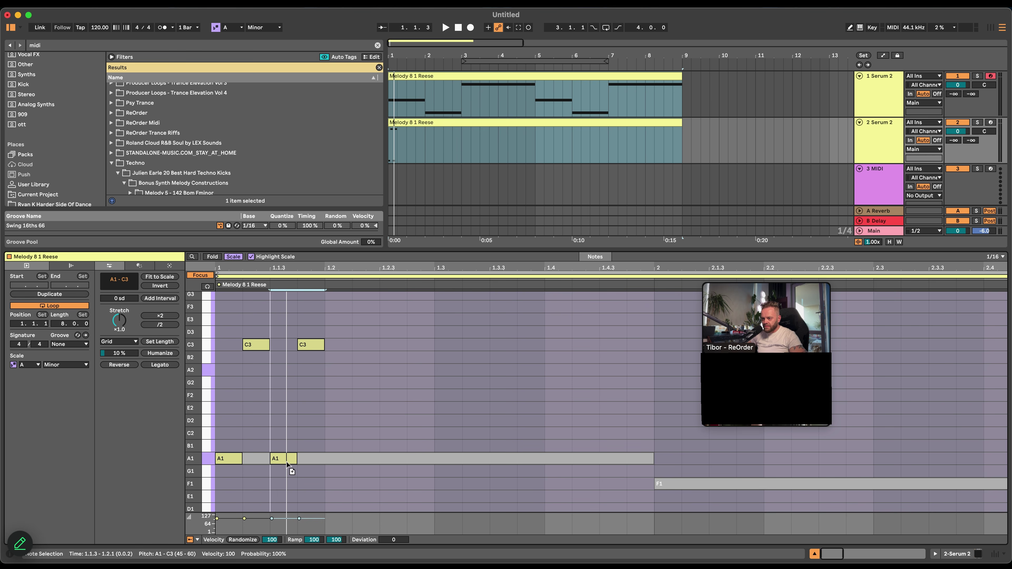
{"action": "key", "text": "super+d"}
{"action": "key", "text": "super+d"}
{"action": "key", "text": "space"}
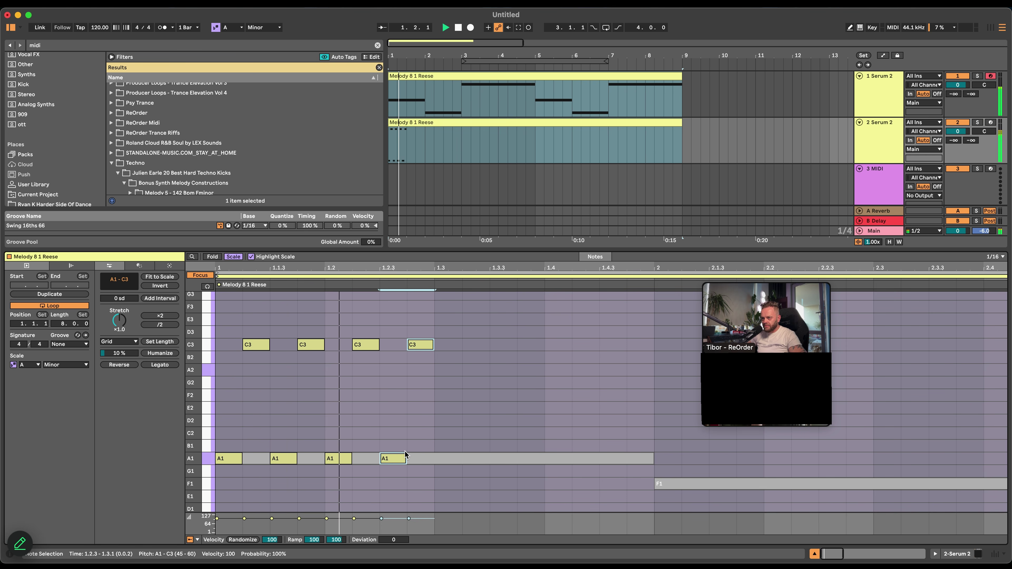
{"action": "key", "text": "space"}
Duplicate the four A1 and C3 note pairs to fill the rest of bar 1
{"action": "scroll", "coordinate": [430, 443], "scroll_direction": "right", "scroll_amount": 1}
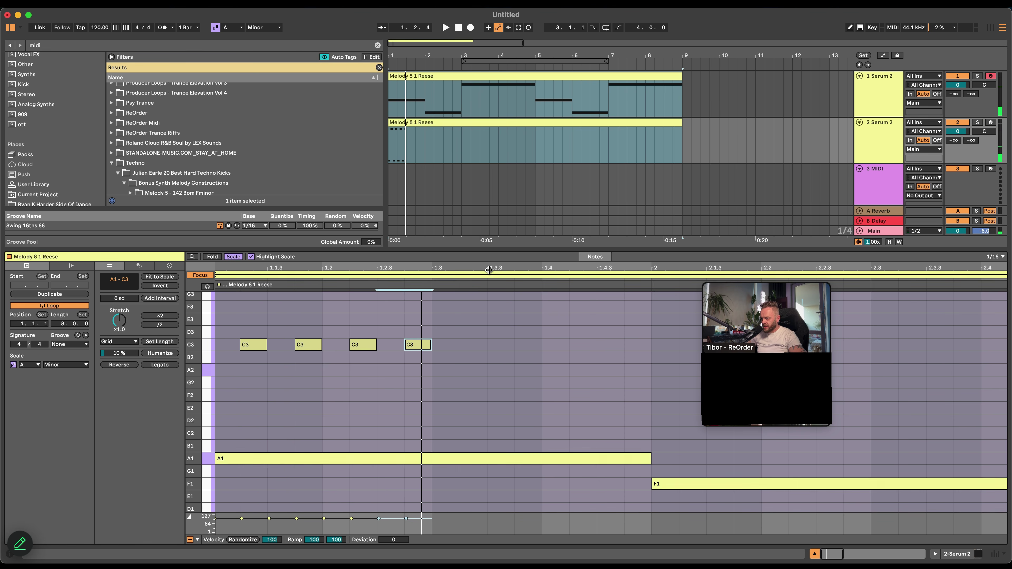
{"action": "left_click_drag", "start_coordinate": [490, 269], "coordinate": [317, 245]}
{"action": "left_click_drag", "start_coordinate": [304, 327], "coordinate": [217, 463]}
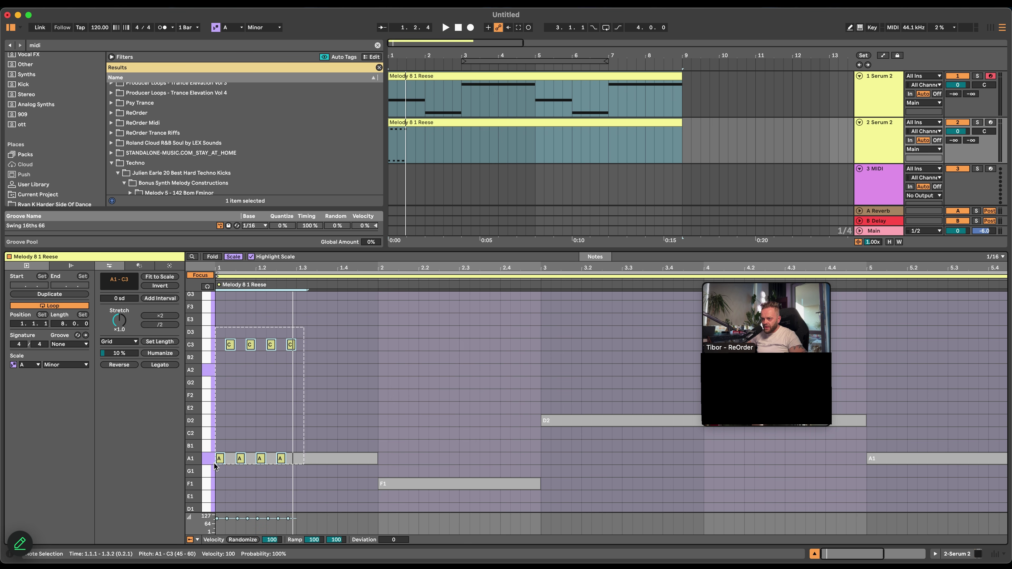
{"action": "key", "text": "super+d"}
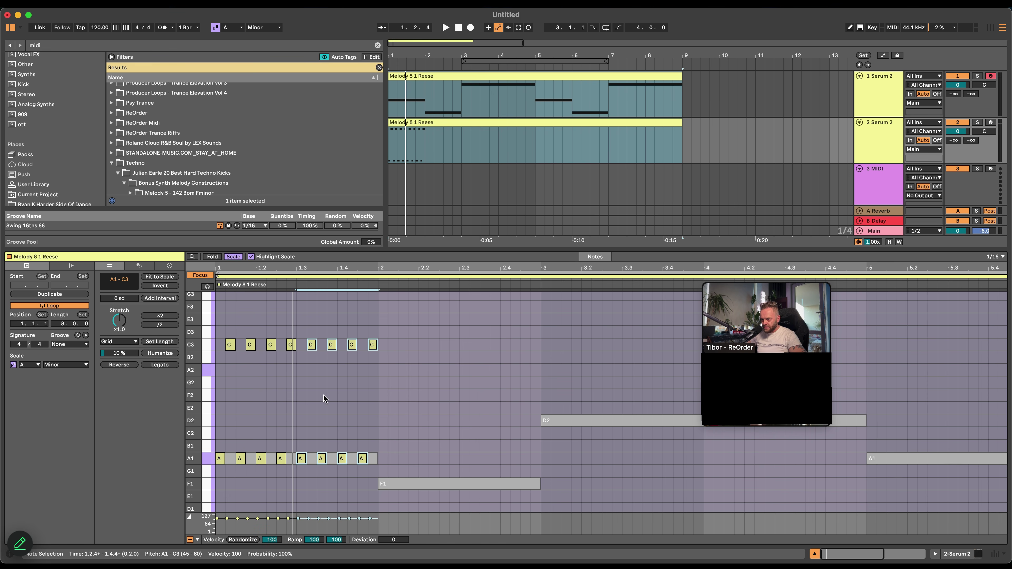
Copy the alternating pattern into bar 2 as F1 and A2 and into bars 3 and 4 as D2 and F3, then play it
{"action": "left_click_drag", "start_coordinate": [386, 326], "coordinate": [545, 421]}
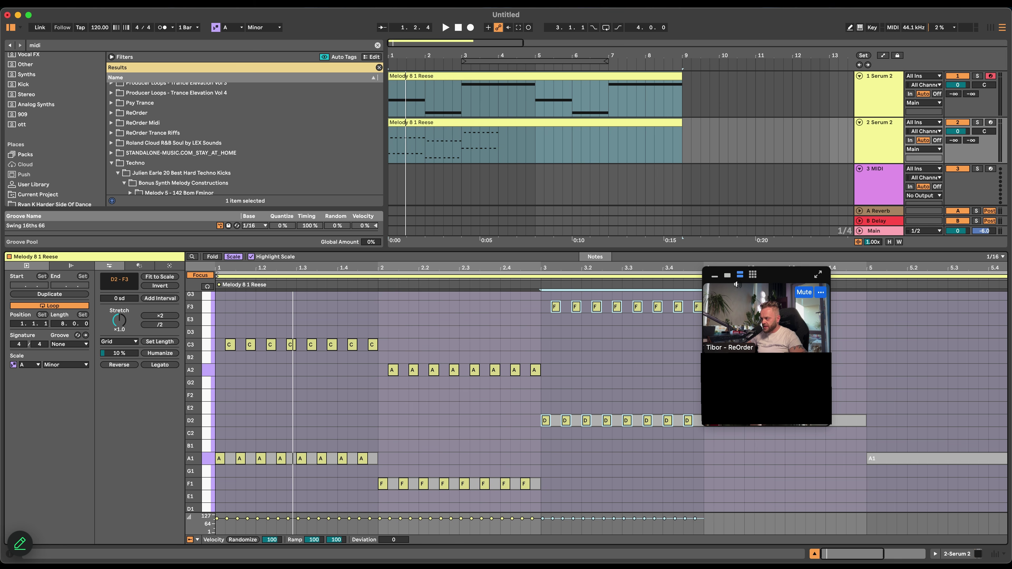
{"action": "left_click_drag", "start_coordinate": [759, 275], "coordinate": [784, 128]}
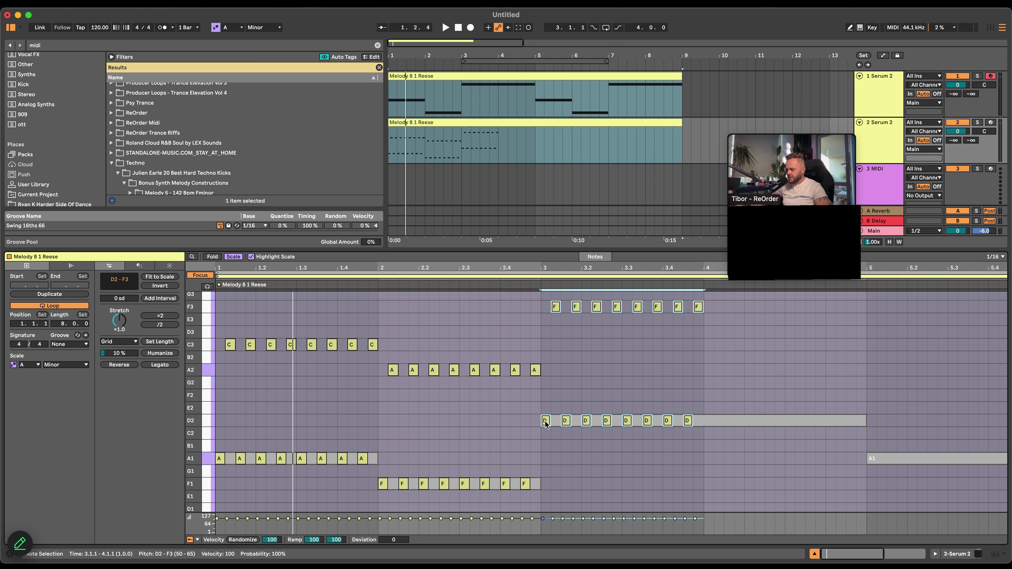
{"action": "key", "text": "super+d"}
{"action": "key", "text": "space"}
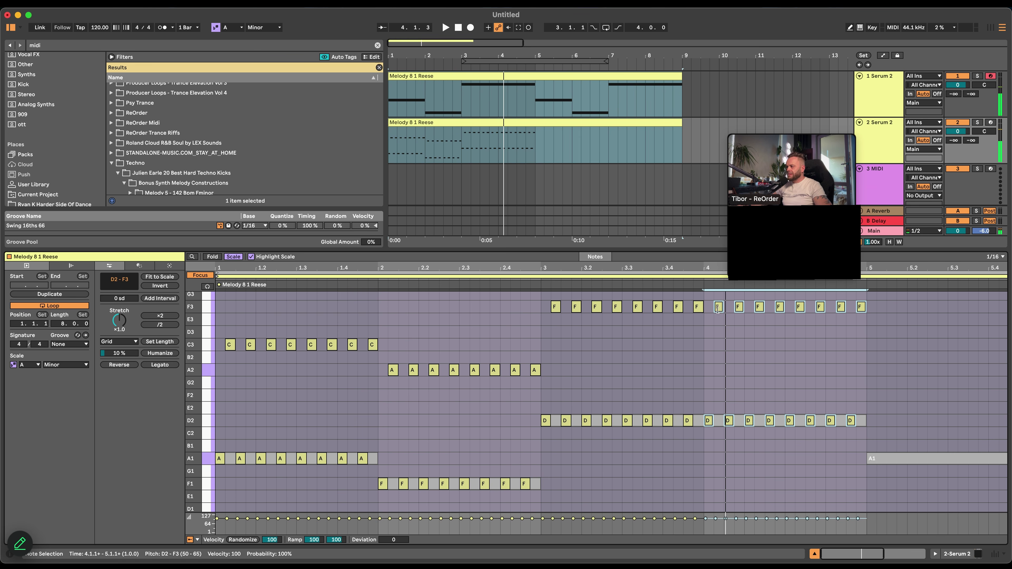
Lower the last four note pairs of bar 4 by one scale step to C2 and E3
{"action": "left_click_drag", "start_coordinate": [911, 300], "coordinate": [791, 429]}
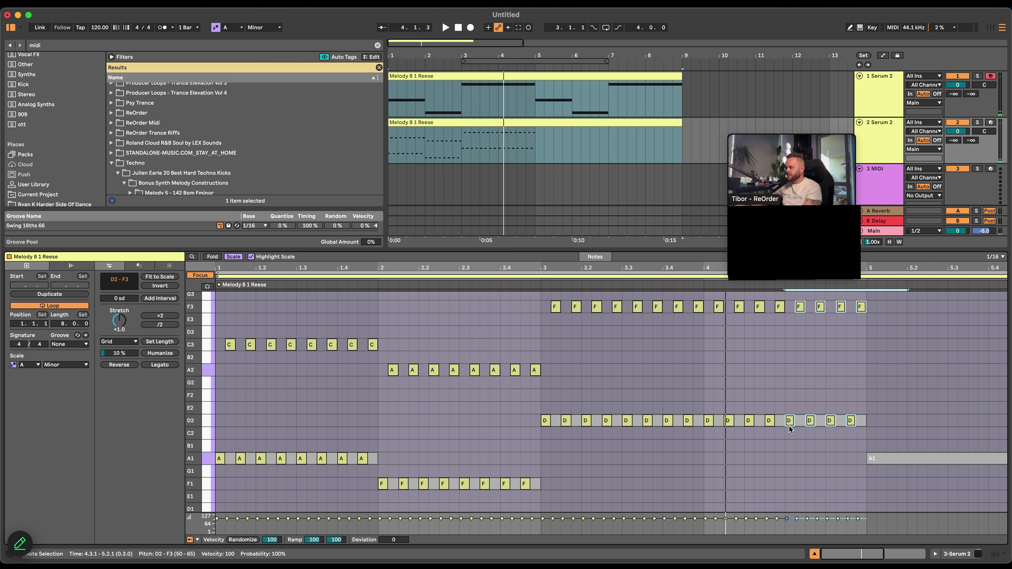
{"action": "key", "text": "Down"}
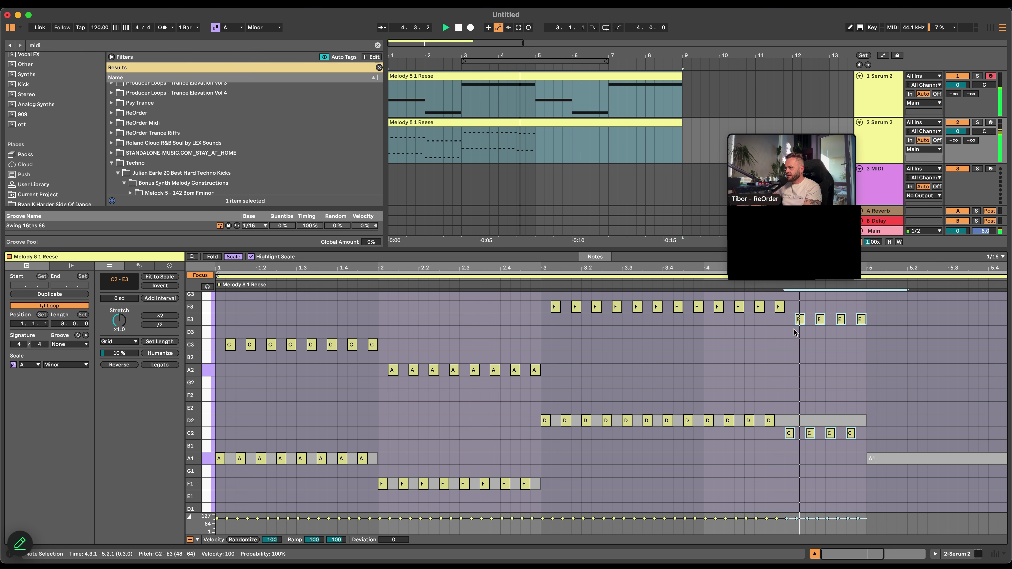
Stop playback, then split the first Reese track's D2 note in bar 4 at beat 3 and lower its second part to C2
{"action": "key", "text": "space"}
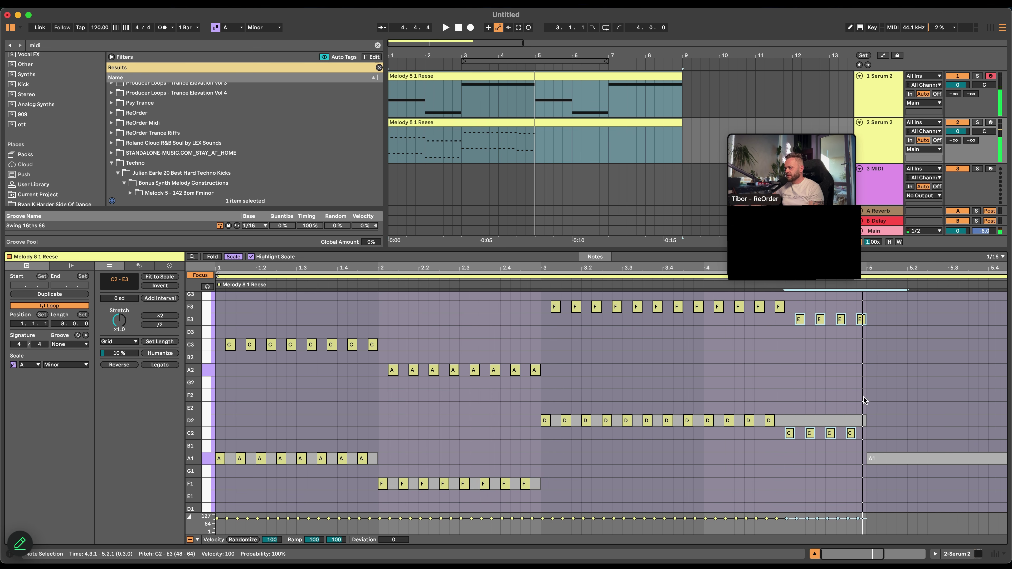
{"action": "left_click", "coordinate": [541, 75]}
{"action": "mouse_move", "coordinate": [609, 370]}
{"action": "left_mouse_down"}
{"action": "mouse_move", "coordinate": [562, 369]}
{"action": "mouse_move", "coordinate": [611, 384]}
{"action": "left_mouse_up"}
{"action": "double_click", "coordinate": [567, 383]}
Delete the material after bar 4 on both Serum tracks and consolidate the remaining four-bar clips
{"action": "left_click_drag", "start_coordinate": [534, 94], "coordinate": [704, 127]}
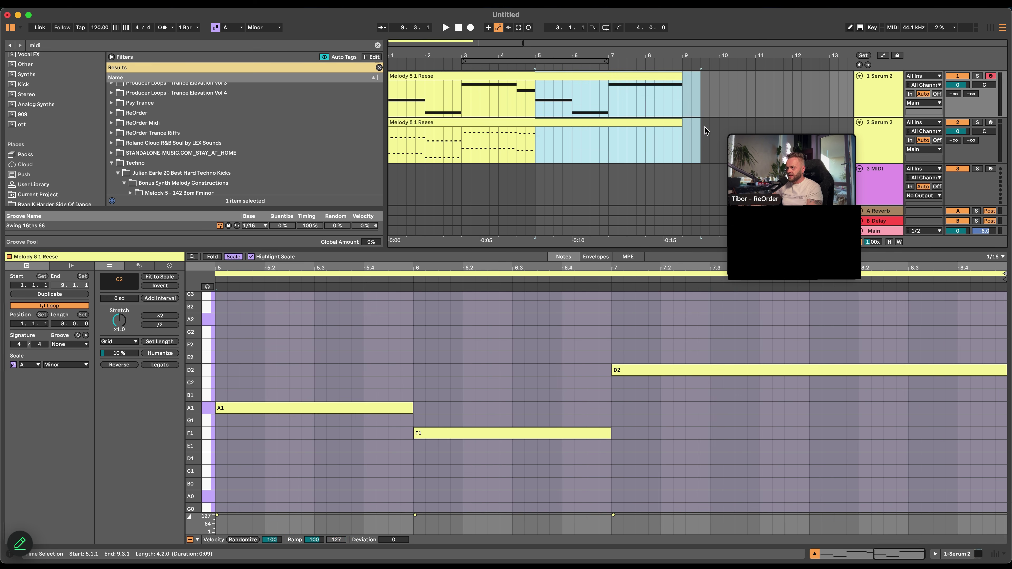
{"action": "key", "text": "Delete"}
{"action": "left_click", "coordinate": [507, 86]}
{"action": "left_click", "coordinate": [507, 122], "text": "shift"}
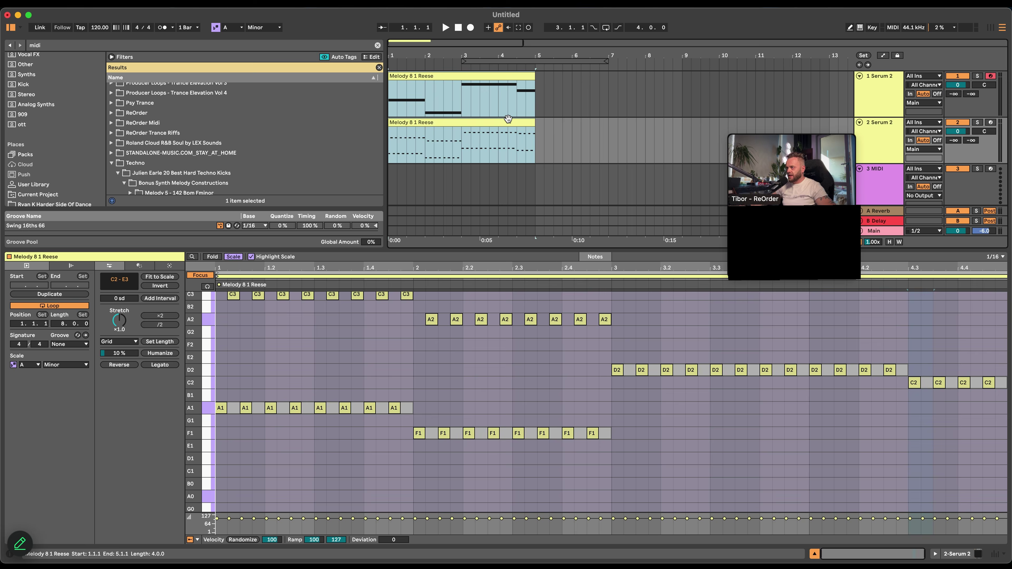
{"action": "right_click", "coordinate": [509, 121]}
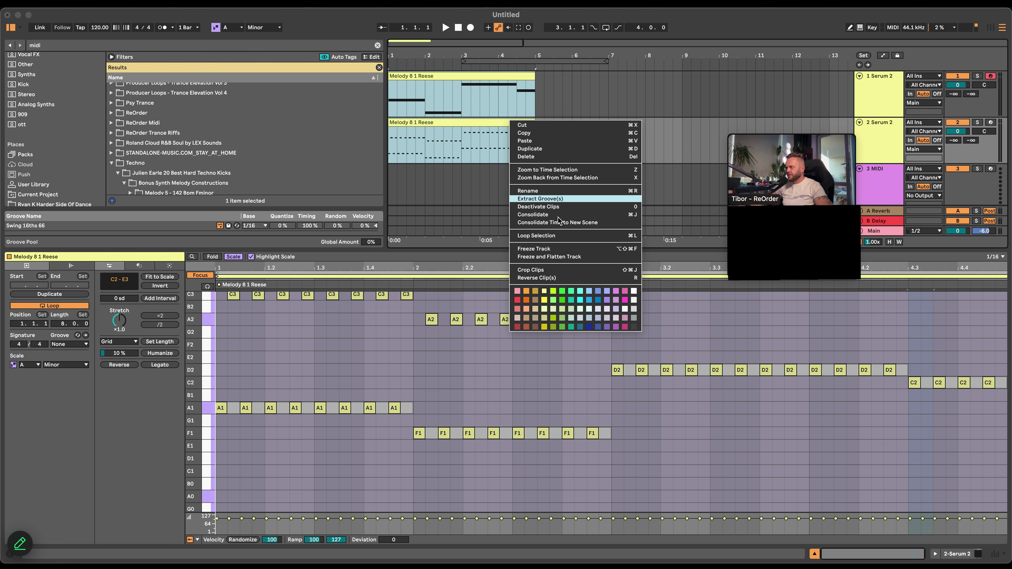
{"action": "left_click", "coordinate": [536, 218]}
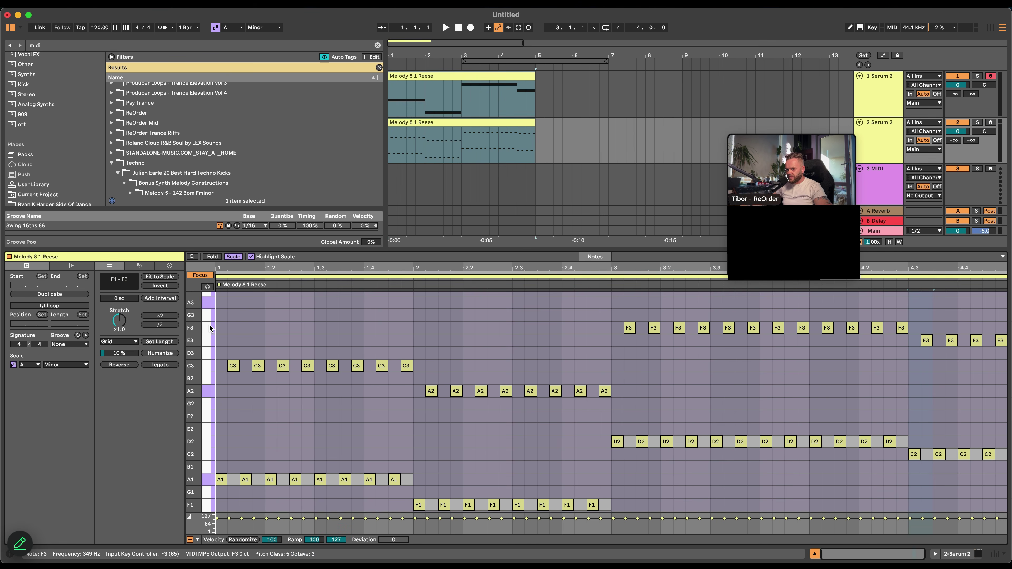
Try raising all upper notes of the second track's melody by two scale steps and play the result
{"action": "scroll", "coordinate": [212, 325], "scroll_direction": "up", "scroll_amount": 2}
{"action": "left_click_drag", "start_coordinate": [211, 308], "coordinate": [211, 419]}
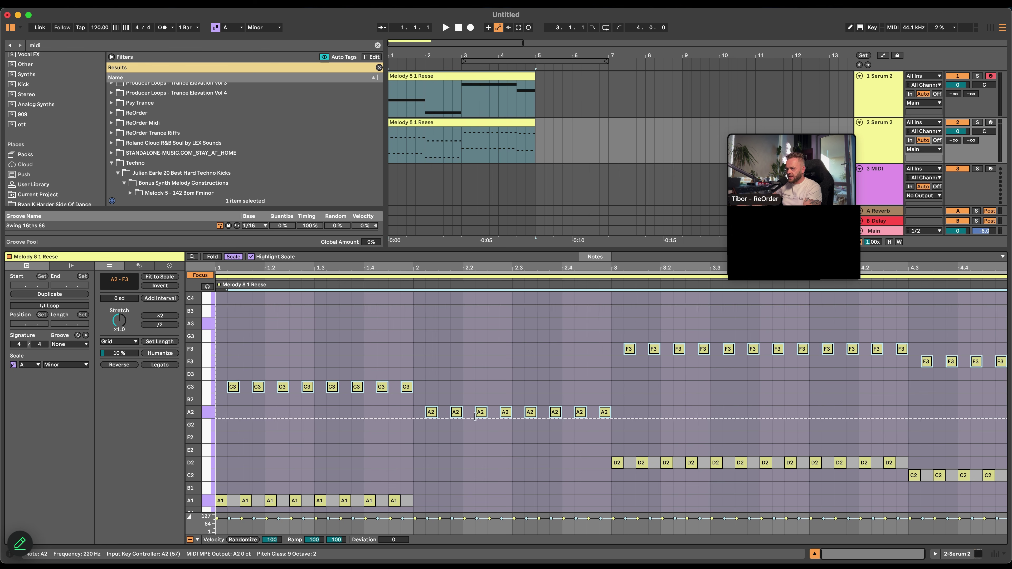
{"action": "key", "text": "Up"}
{"action": "key", "text": "Up"}
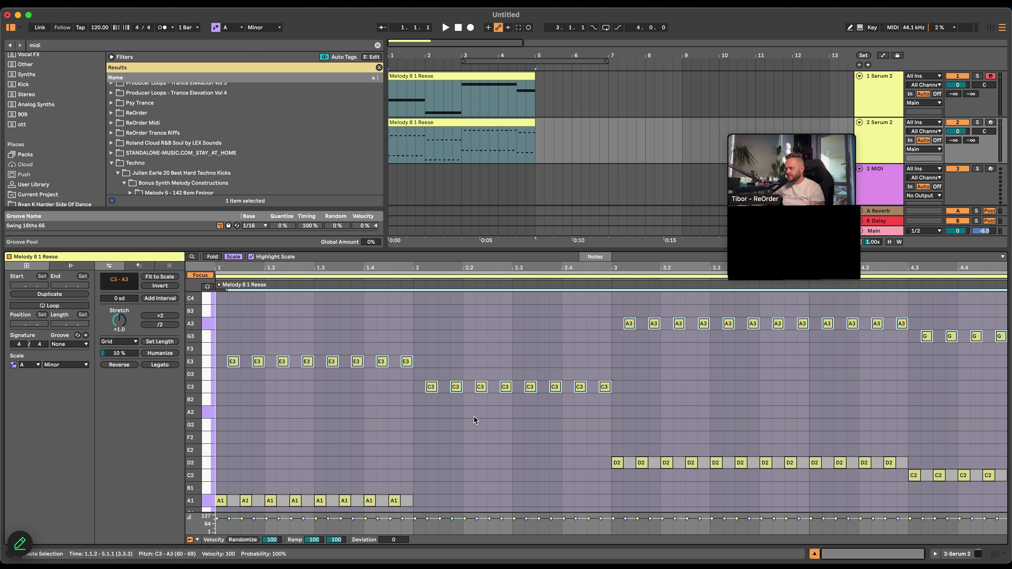
{"action": "key", "text": "space"}
{"action": "scroll", "coordinate": [502, 418], "scroll_direction": "down", "scroll_amount": 3}
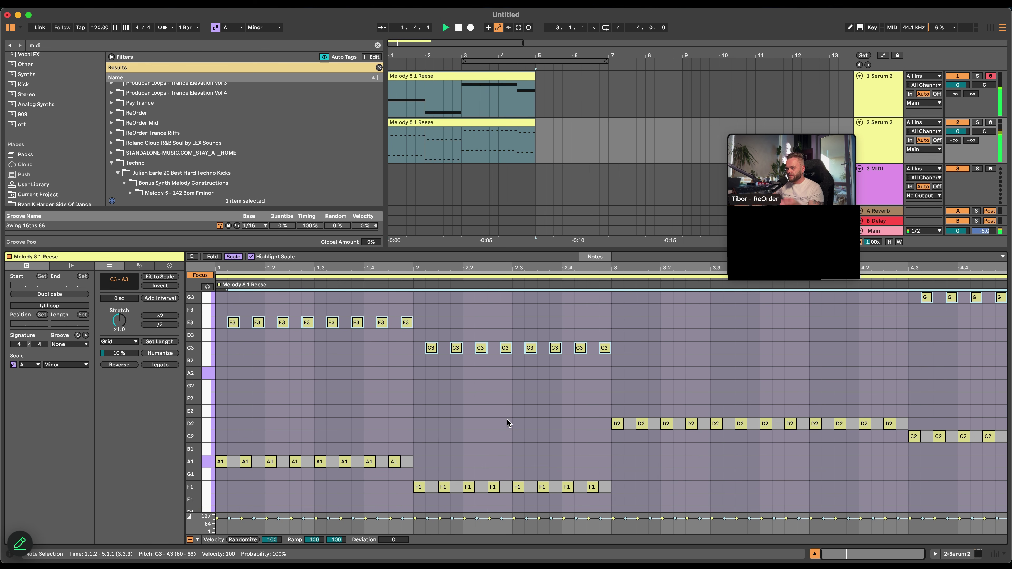
{"action": "scroll", "coordinate": [508, 420], "scroll_direction": "up", "scroll_amount": 4}
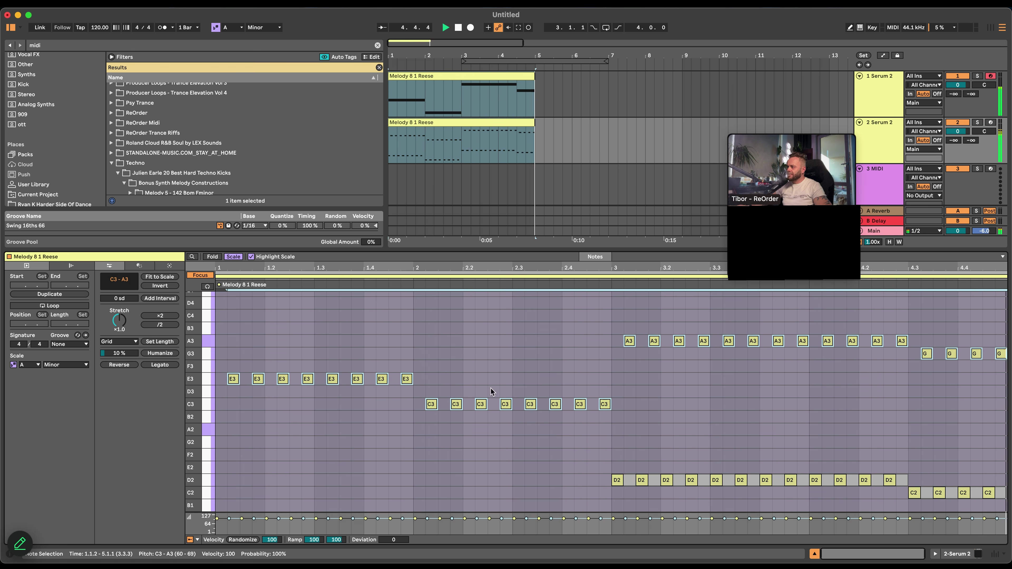
{"action": "key", "text": "Down"}
{"action": "key", "text": "Down"}
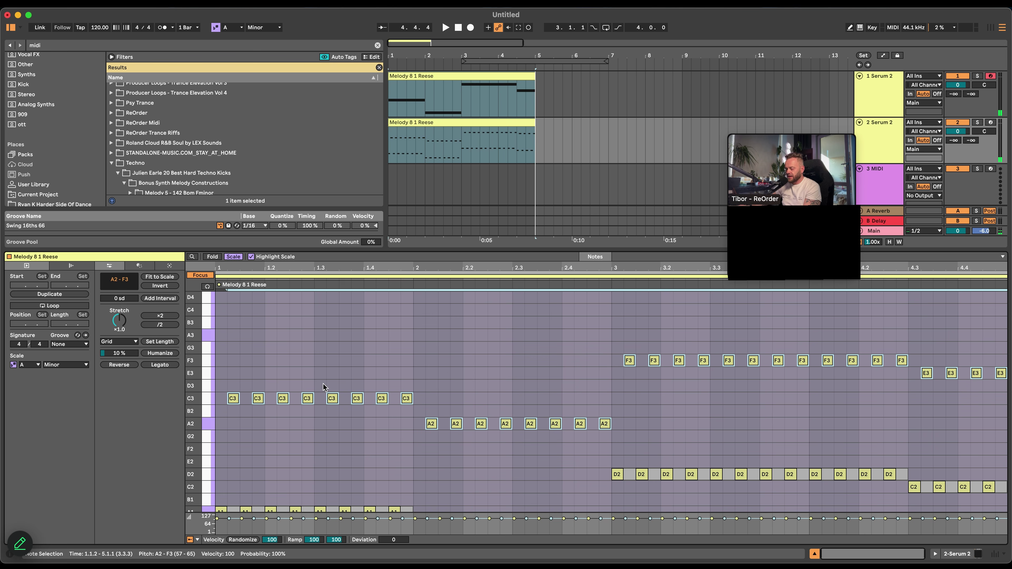
Lower the last four C3 notes of bar 1 to B2 in the second track's clip and play it back
{"action": "left_click", "coordinate": [368, 420]}
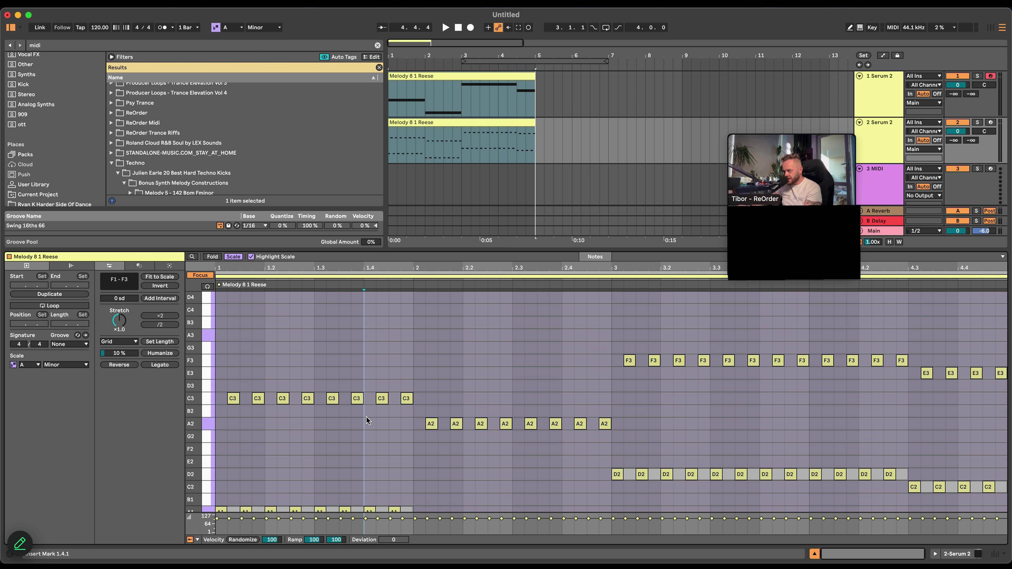
{"action": "left_click", "coordinate": [405, 400]}
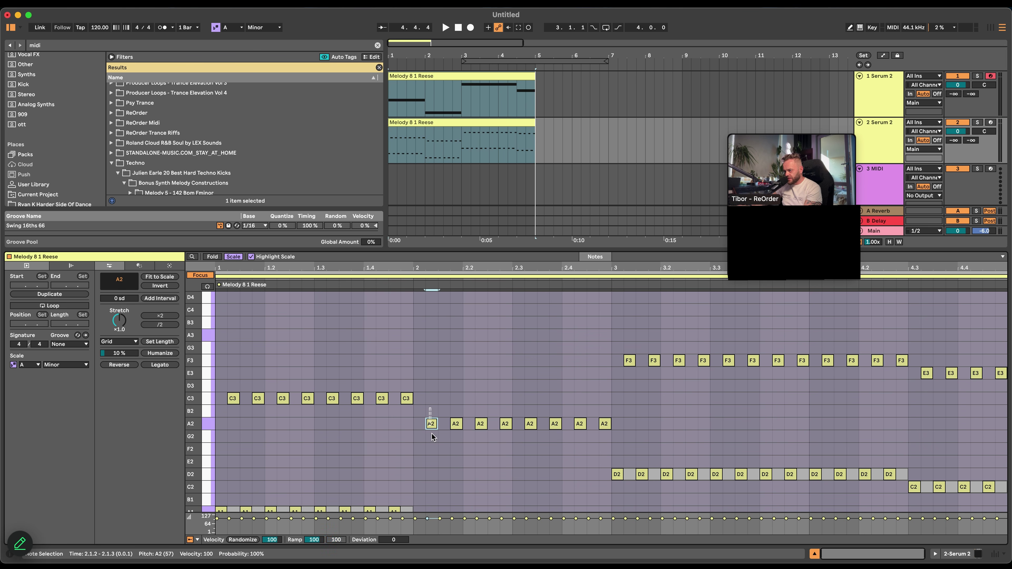
{"action": "left_click_drag", "start_coordinate": [440, 396], "coordinate": [340, 403]}
{"action": "key", "text": "Down"}
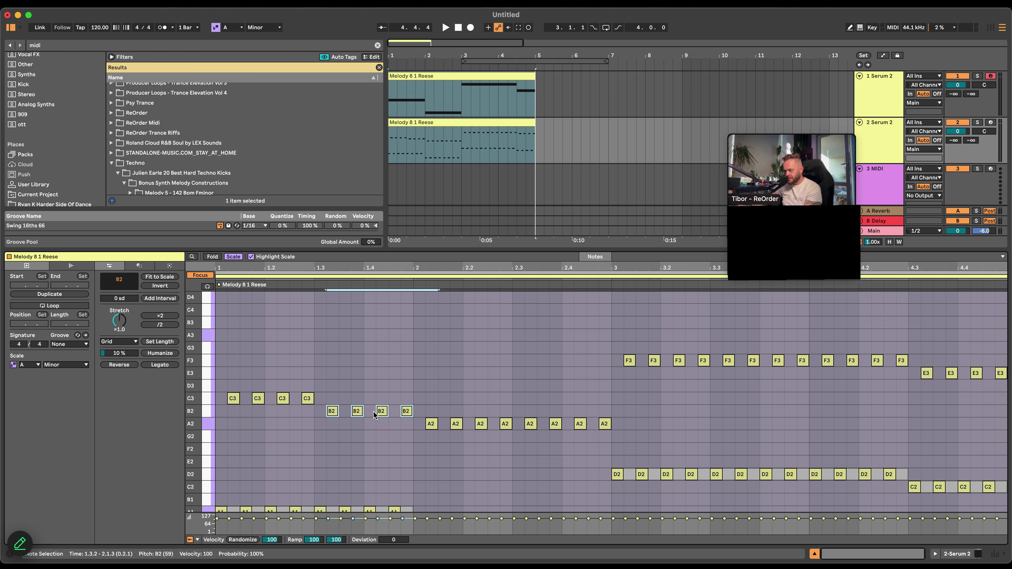
{"action": "key", "text": "Up"}
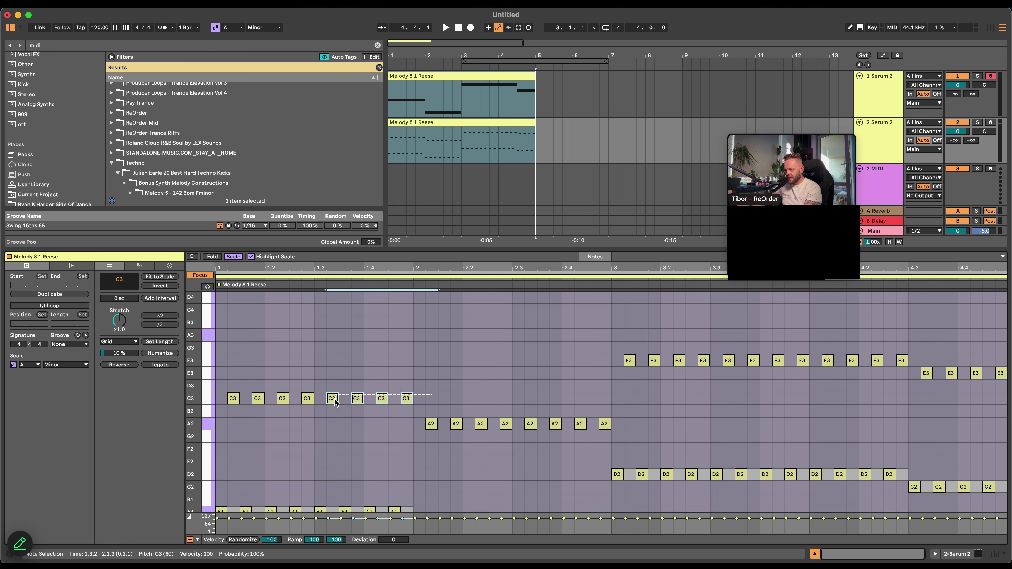
{"action": "key", "text": "Down"}
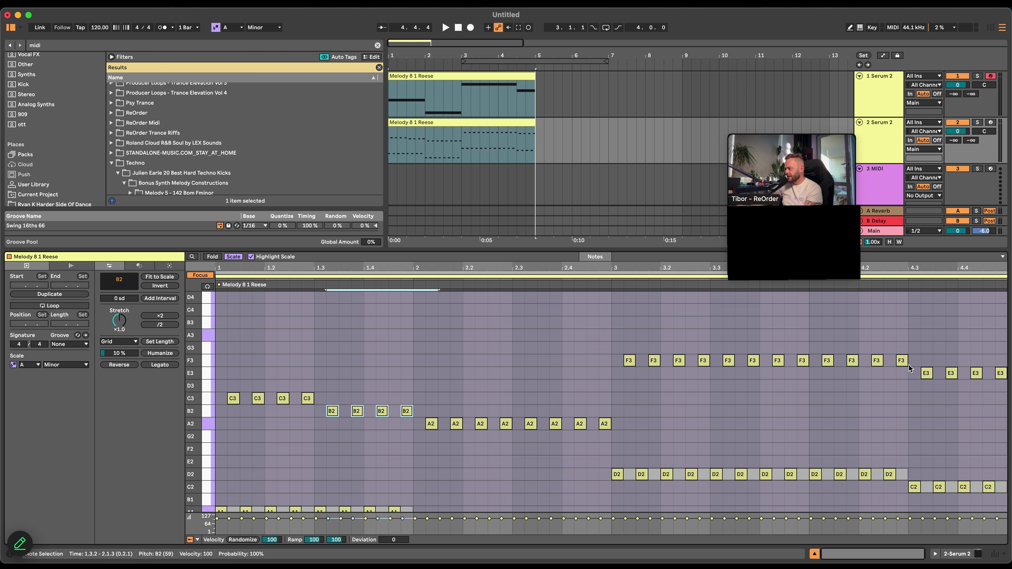
{"action": "left_click_drag", "start_coordinate": [890, 340], "coordinate": [1011, 402]}
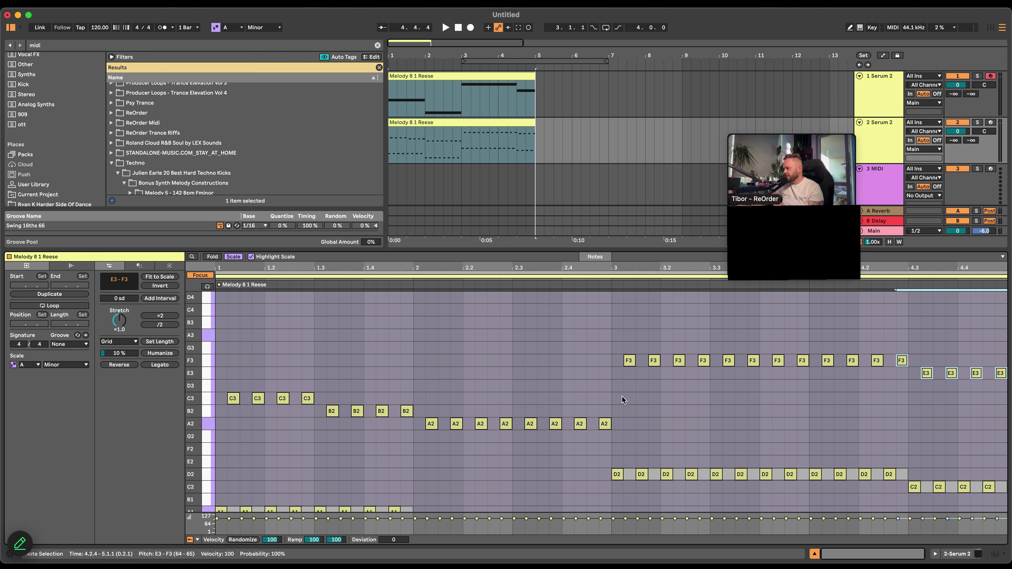
{"action": "key", "text": "space"}
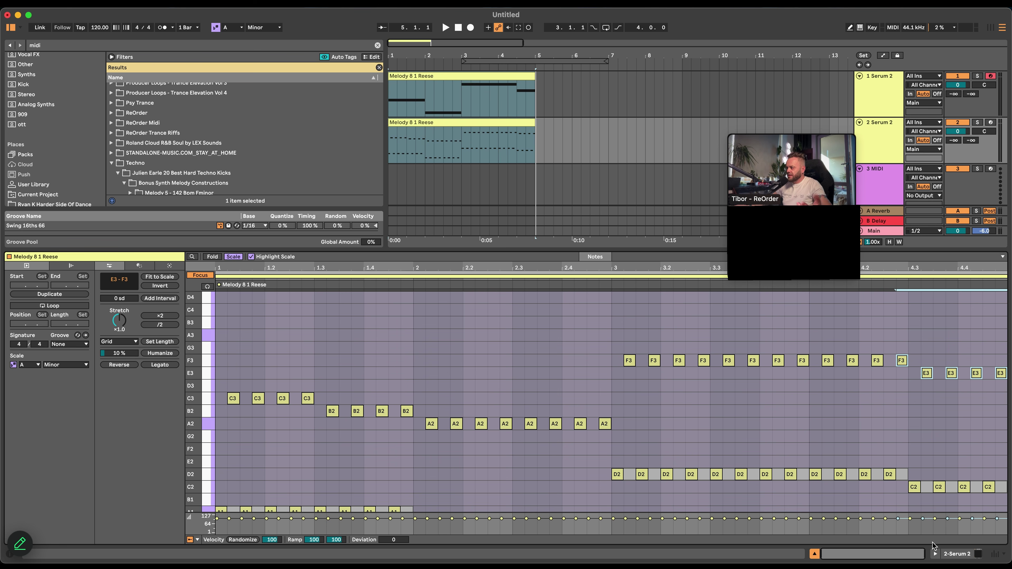
Open Serum 2 on the second track, set oscillator A's unison to 2 voices, adjust its detune and play the melody
{"action": "left_click", "coordinate": [935, 554]}
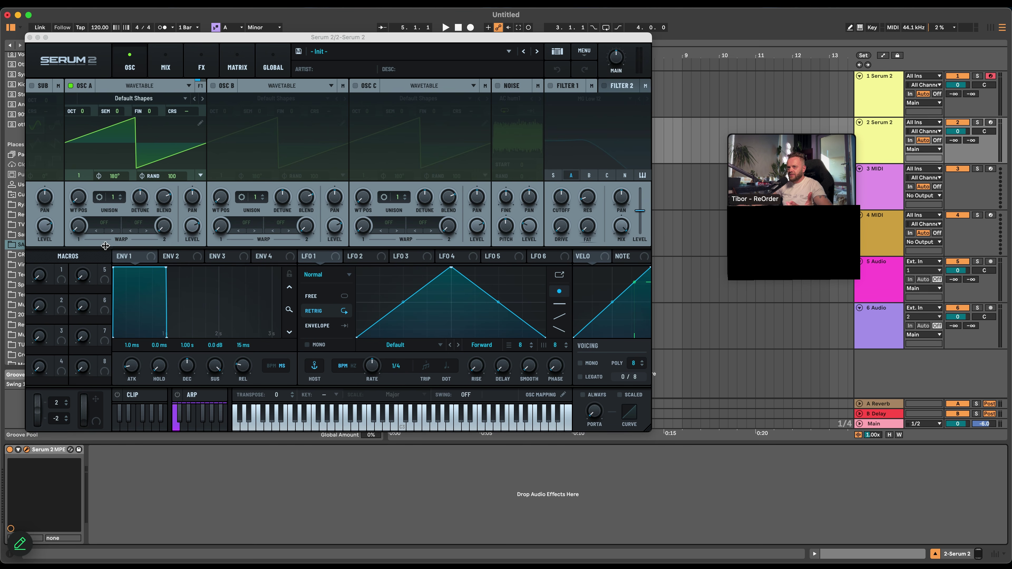
{"action": "left_click", "coordinate": [118, 196]}
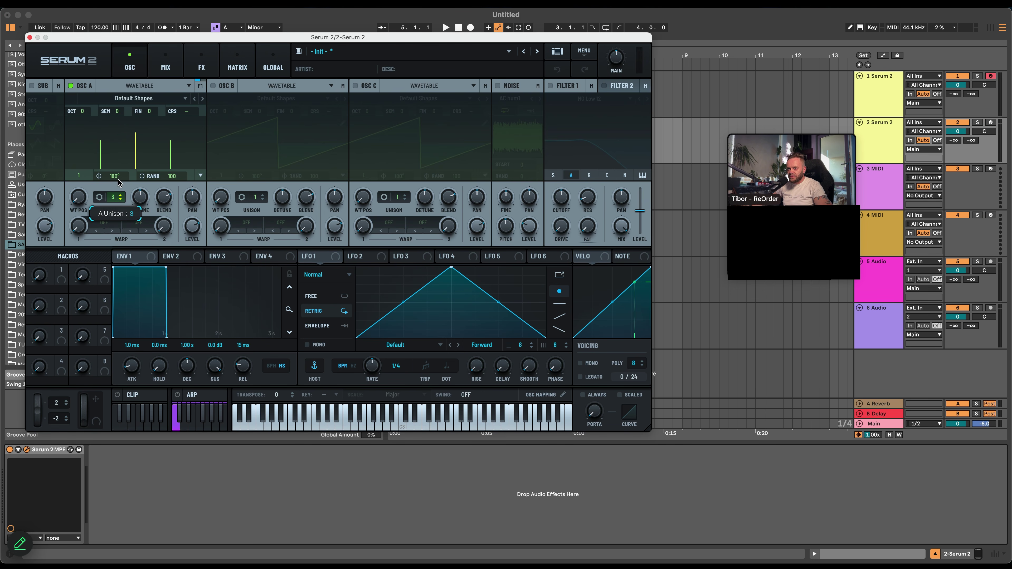
{"action": "mouse_move", "coordinate": [140, 197]}
{"action": "left_mouse_down"}
{"action": "mouse_move", "coordinate": [135, 225]}
{"action": "mouse_move", "coordinate": [113, 206]}
{"action": "mouse_move", "coordinate": [142, 190]}
{"action": "left_mouse_up"}
{"action": "key", "text": "space"}
{"action": "key", "text": "space"}
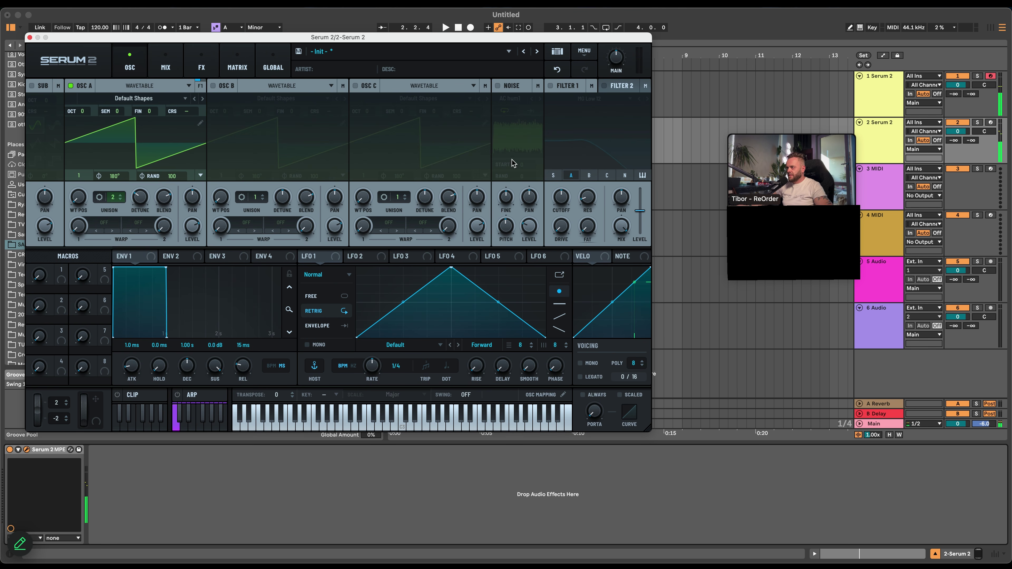
Enable Serum's noise oscillator with the AC hum1 sample, adjust its level and listen to the result
{"action": "left_click", "coordinate": [497, 85]}
{"action": "key", "text": "space"}
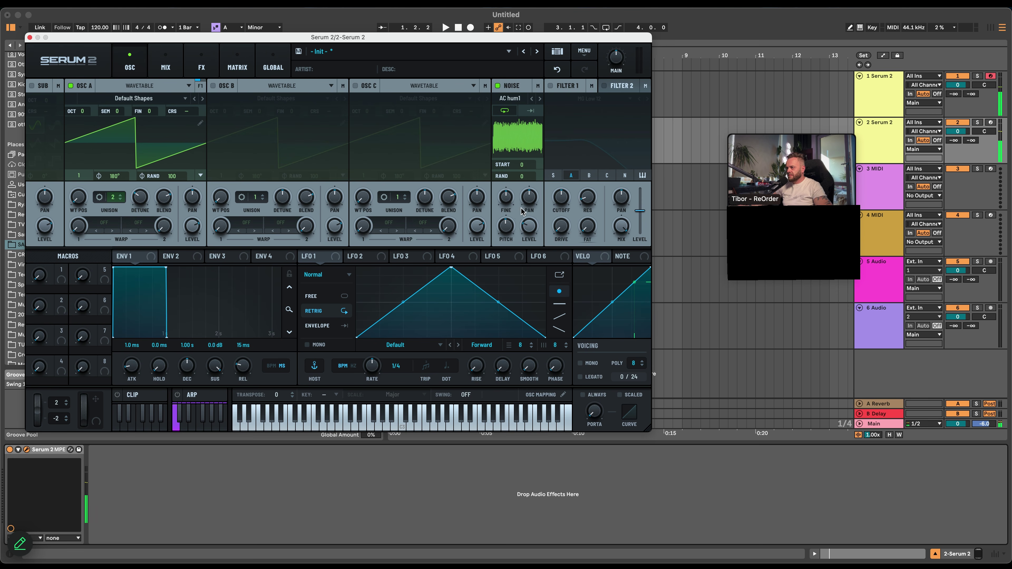
{"action": "left_click_drag", "start_coordinate": [529, 226], "coordinate": [534, 219]}
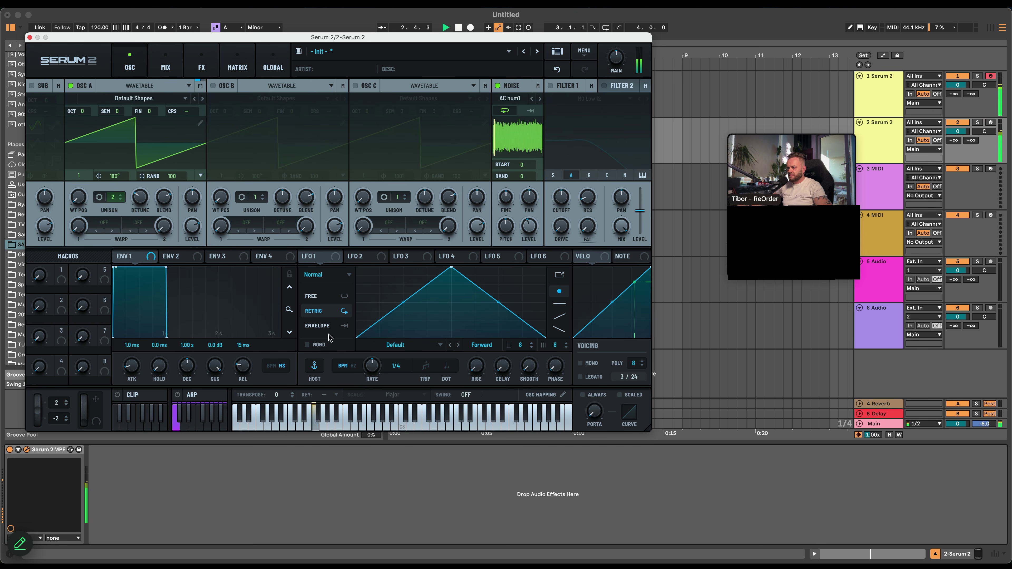
{"action": "key", "text": "space"}
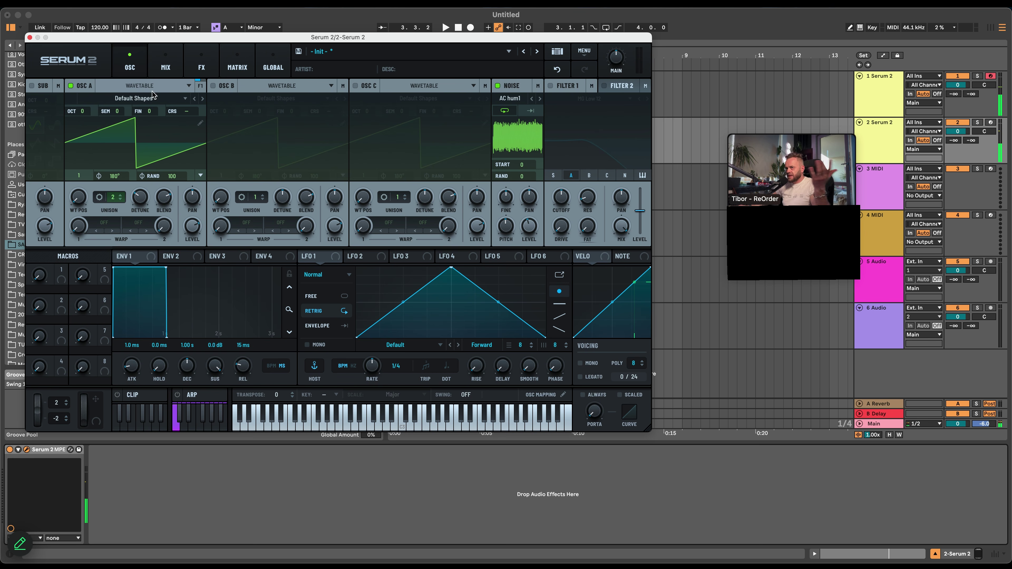
Set oscillator A's octave to -1, start playback and close the Serum 2 window
{"action": "left_click_drag", "start_coordinate": [83, 112], "coordinate": [83, 118]}
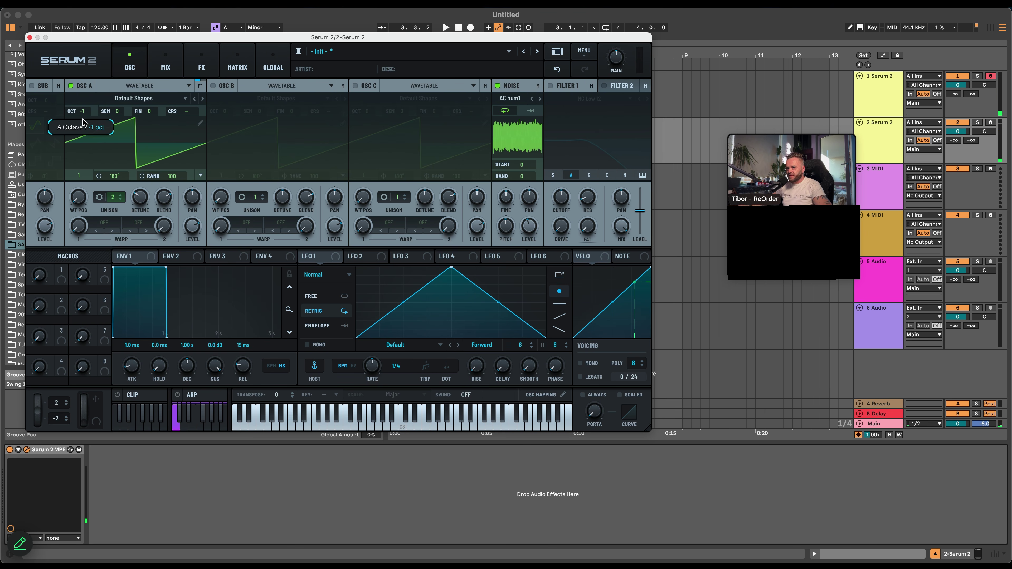
{"action": "key", "text": "space"}
{"action": "left_click", "coordinate": [29, 37]}
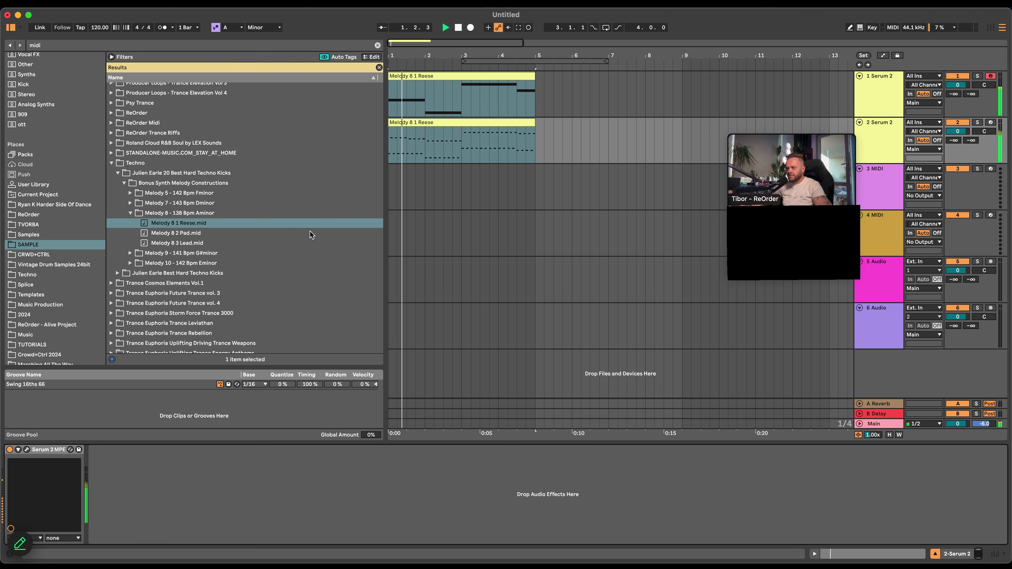
Try raising all upper notes of the second track's melody by one octave during playback
{"action": "double_click", "coordinate": [409, 122]}
{"action": "scroll", "coordinate": [404, 337], "scroll_direction": "up", "scroll_amount": 2}
{"action": "key", "text": "space"}
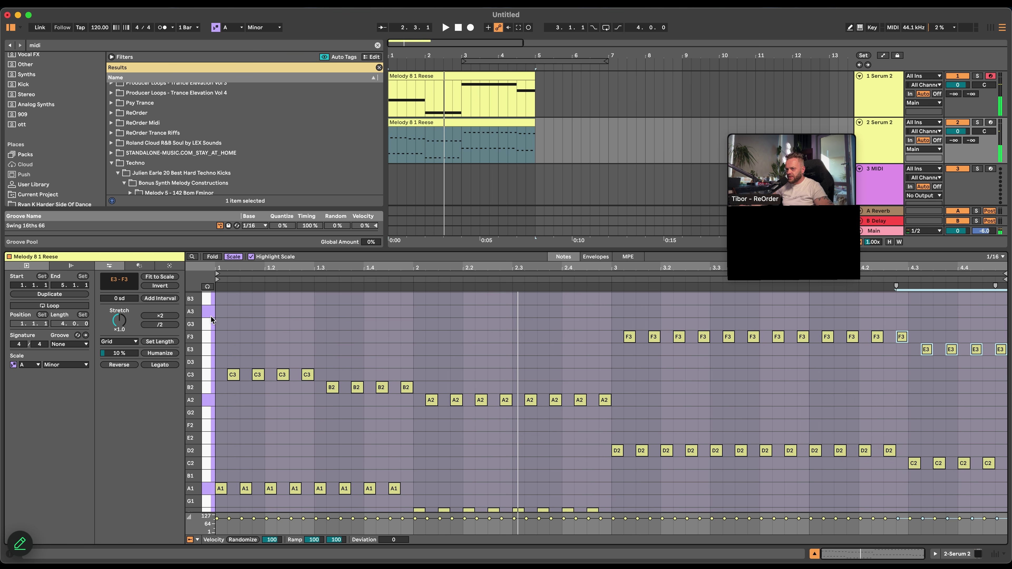
{"action": "left_click_drag", "start_coordinate": [212, 321], "coordinate": [240, 402]}
{"action": "key", "text": "space"}
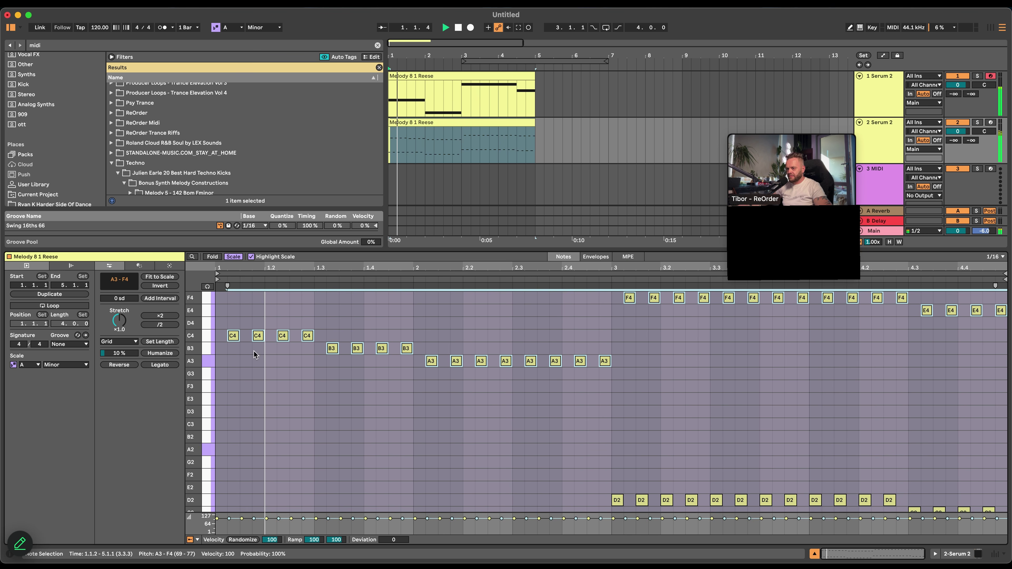
{"action": "key", "text": "shift+Up"}
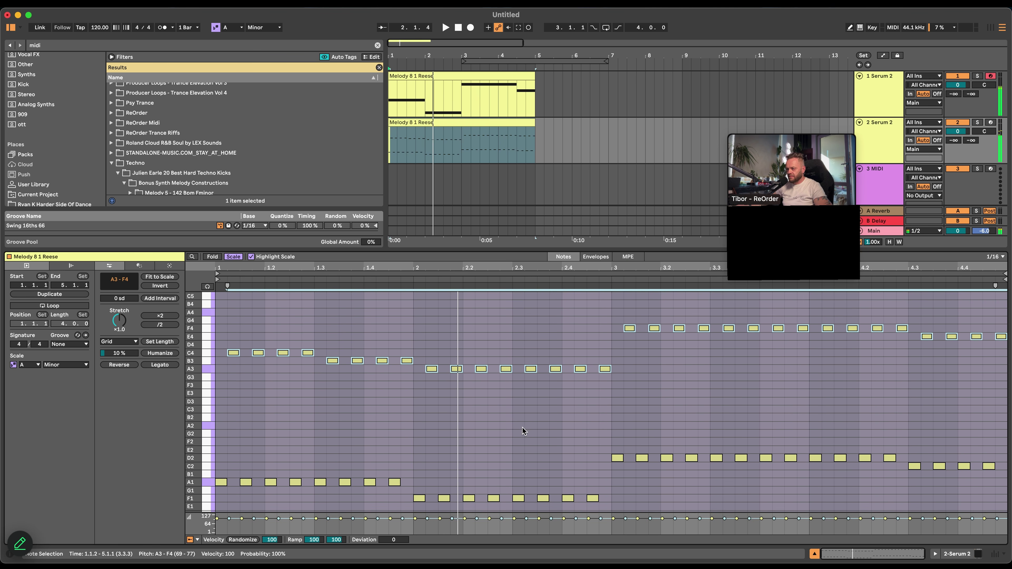
{"action": "key", "text": "shift+Down"}
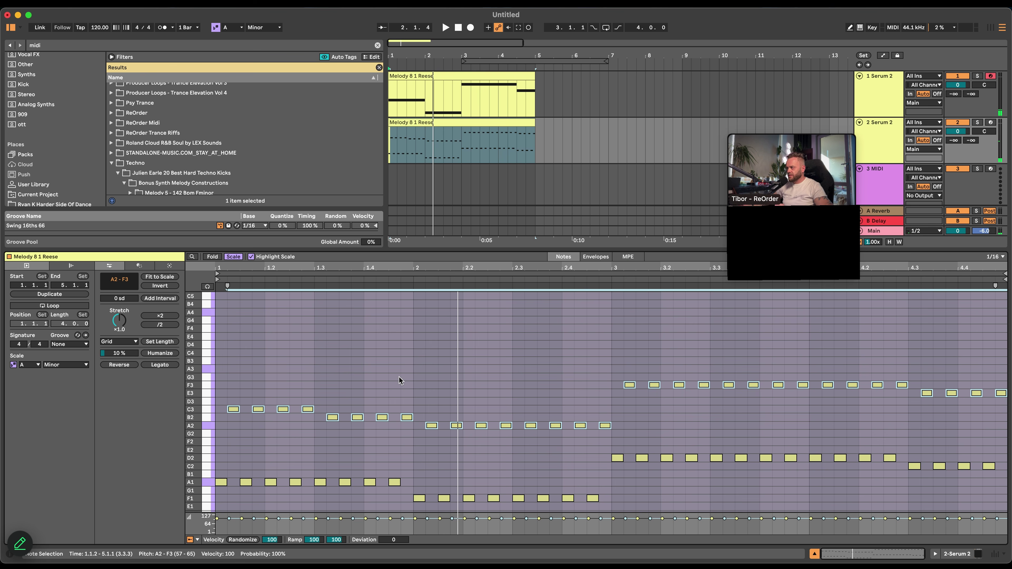
Duplicate the first track's Reese clip to bar 5 and delete every note except the first A1 in the copy
{"action": "left_click", "coordinate": [425, 77]}
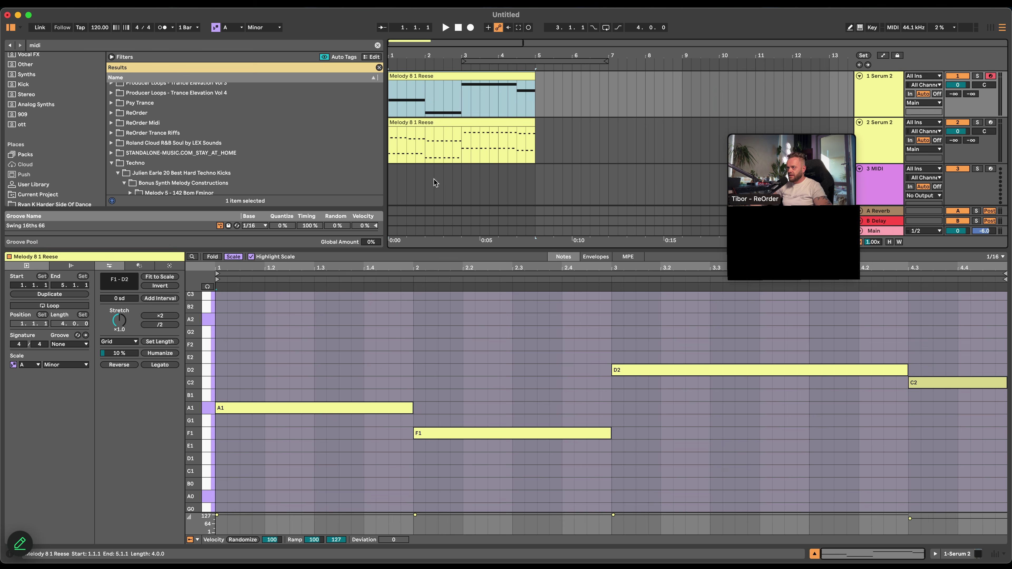
{"action": "left_click_drag", "start_coordinate": [510, 328], "coordinate": [929, 449]}
{"action": "left_click", "coordinate": [491, 76]}
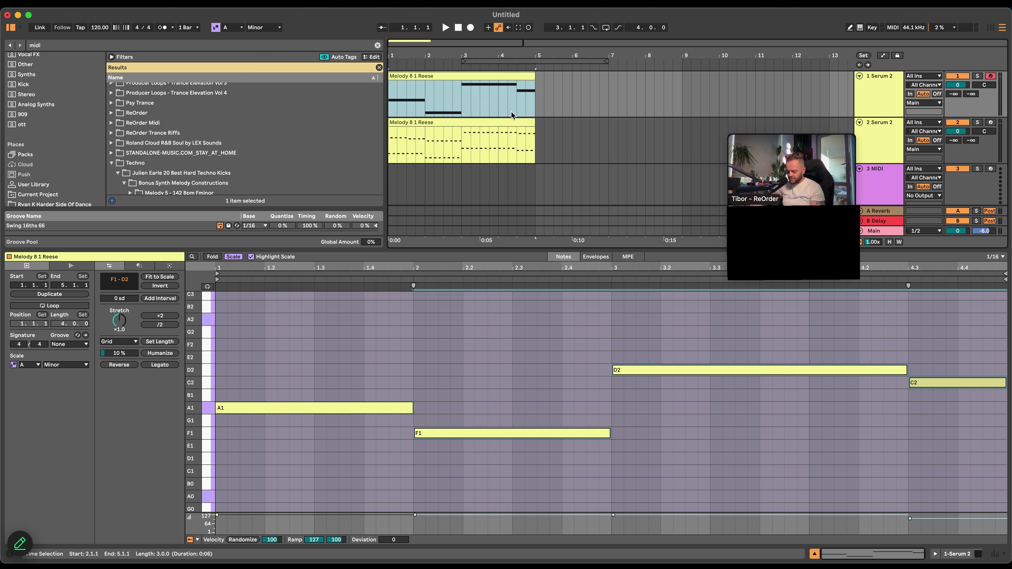
{"action": "key", "text": "super+d"}
{"action": "left_click_drag", "start_coordinate": [492, 339], "coordinate": [953, 454]}
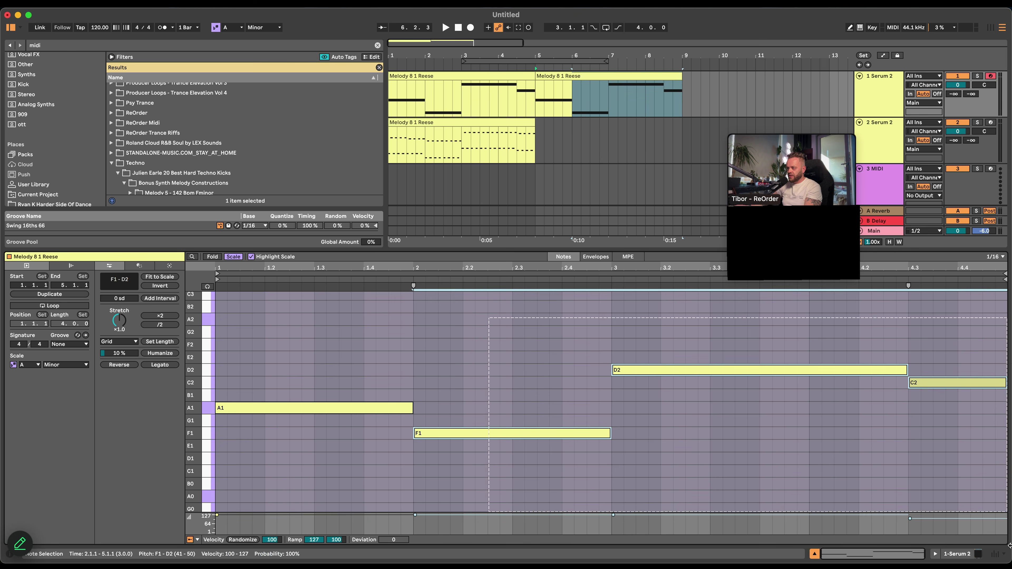
{"action": "key", "text": "Delete"}
Set the note grid to 1 bar and copy the A1 note into bars 2, 3 and 4 as G1, F1 and A1
{"action": "right_click", "coordinate": [512, 406]}
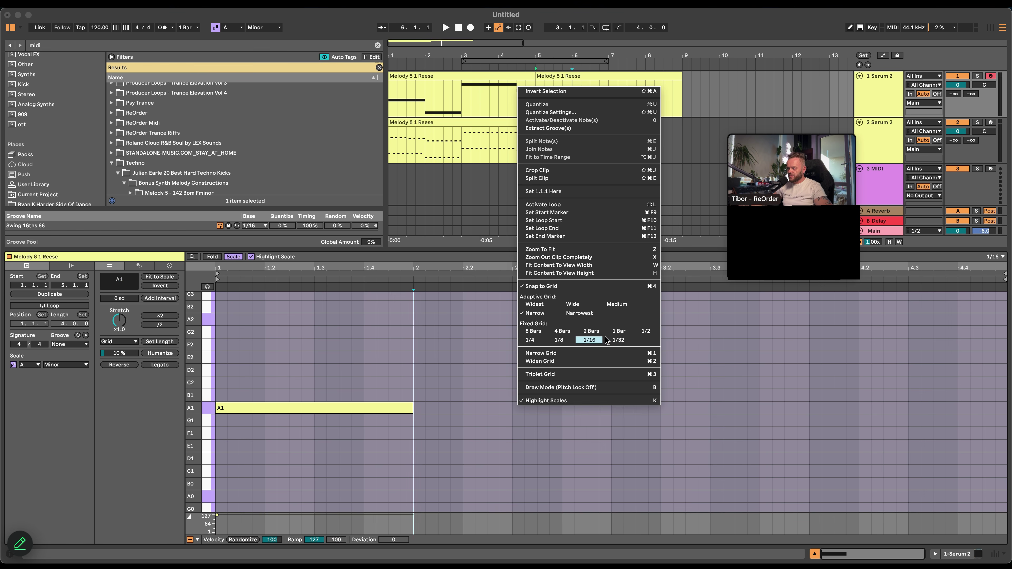
{"action": "left_click", "coordinate": [583, 340]}
{"action": "left_click", "coordinate": [256, 408]}
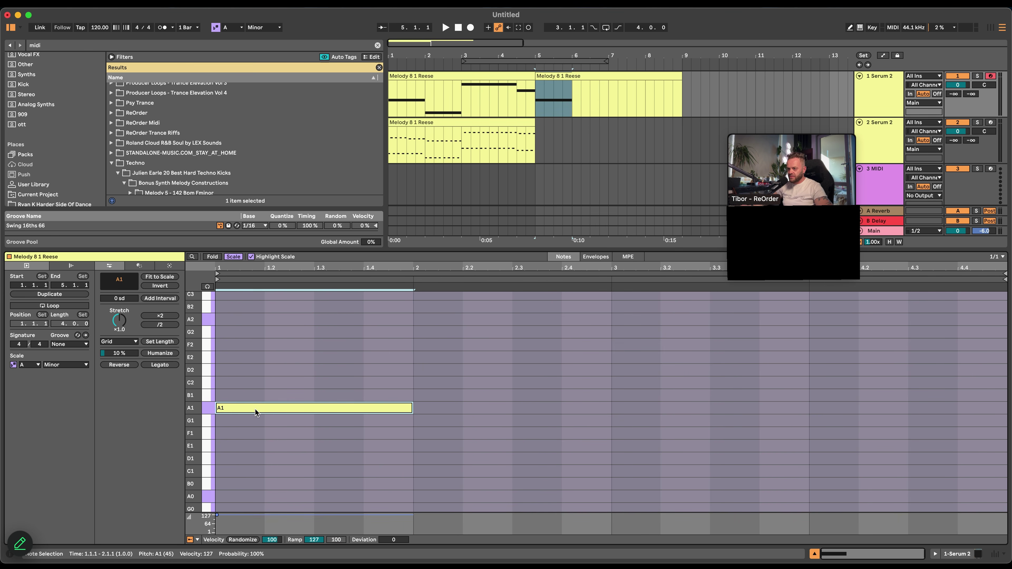
{"action": "left_click_drag", "start_coordinate": [249, 409], "coordinate": [864, 404]}
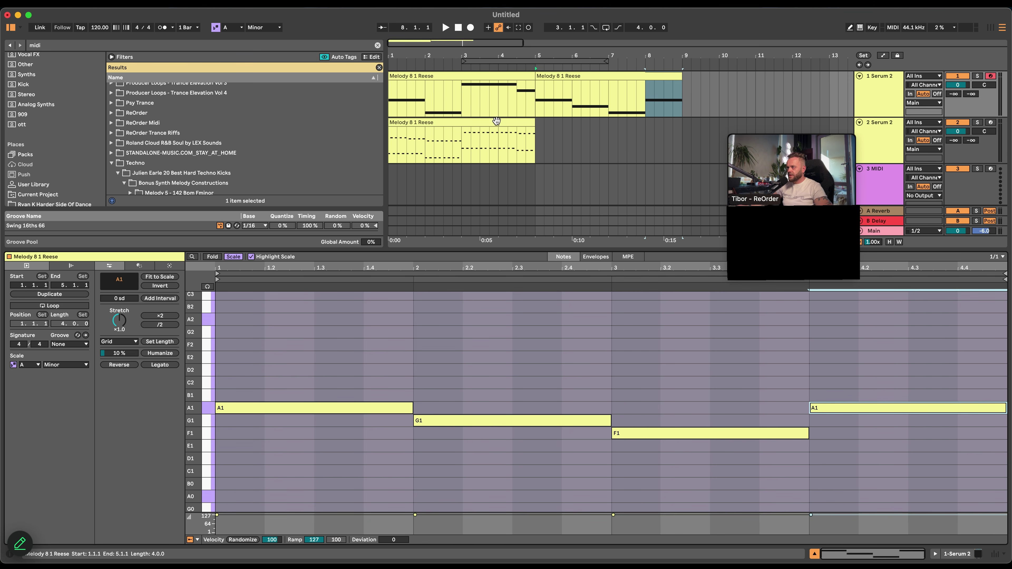
Insert an empty four-bar MIDI clip on the second Serum 2 track, covering bars 5 to 8
{"action": "left_click_drag", "start_coordinate": [542, 128], "coordinate": [682, 134]}
{"action": "right_click", "coordinate": [680, 135]}
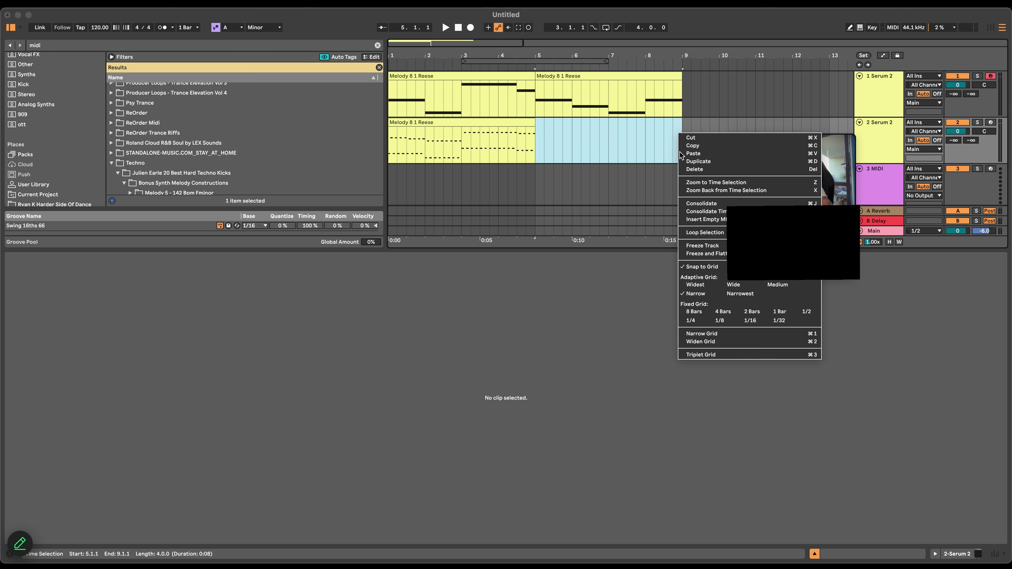
{"action": "left_click", "coordinate": [705, 220]}
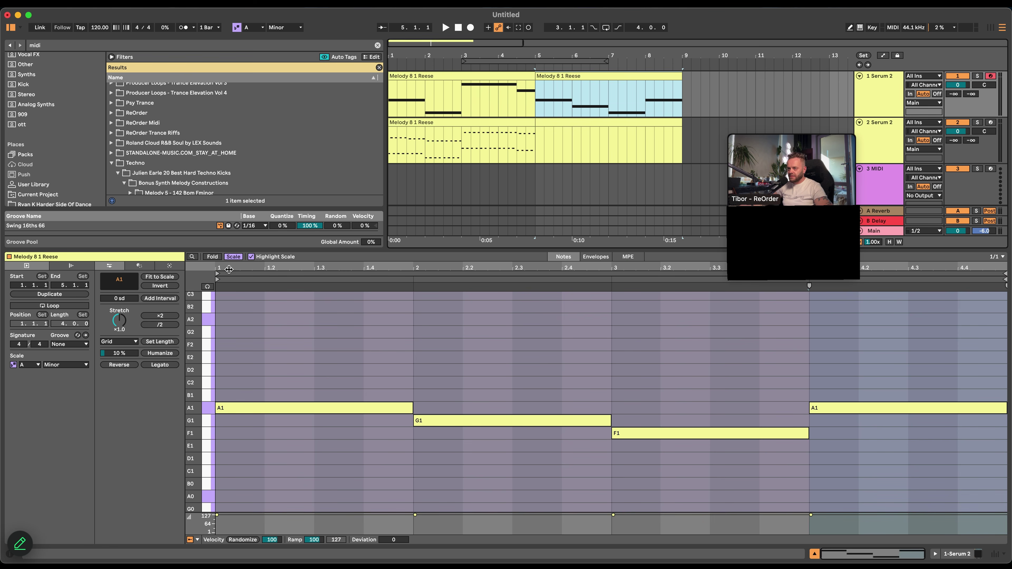
Show the new empty clip together with the Reese clip above it in the note editor, limited to scale notes
{"action": "left_click", "coordinate": [234, 257]}
{"action": "scroll", "coordinate": [596, 144], "scroll_direction": "right", "scroll_amount": 2}
{"action": "left_click", "coordinate": [580, 133]}
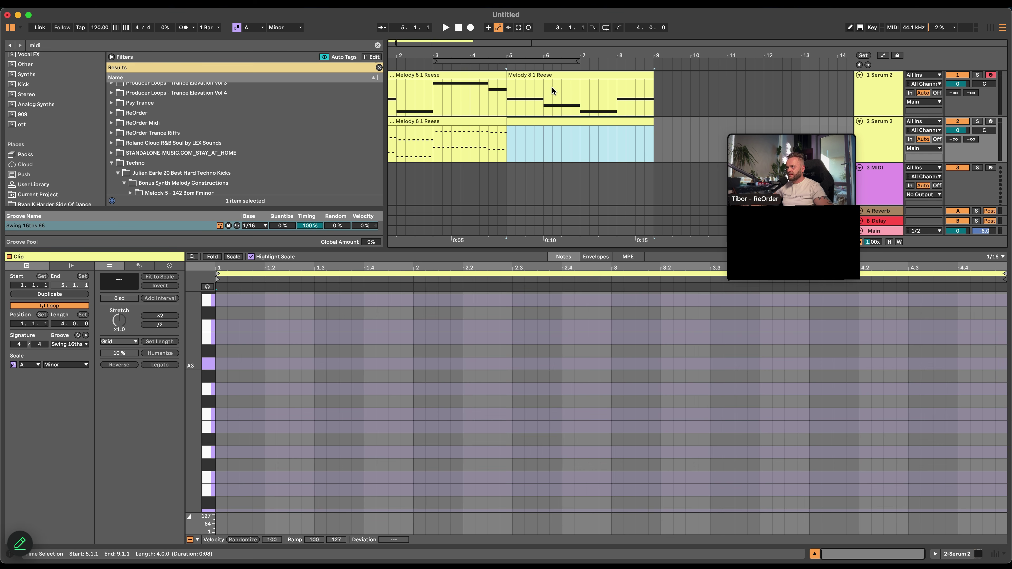
{"action": "left_click", "coordinate": [555, 75], "text": "shift"}
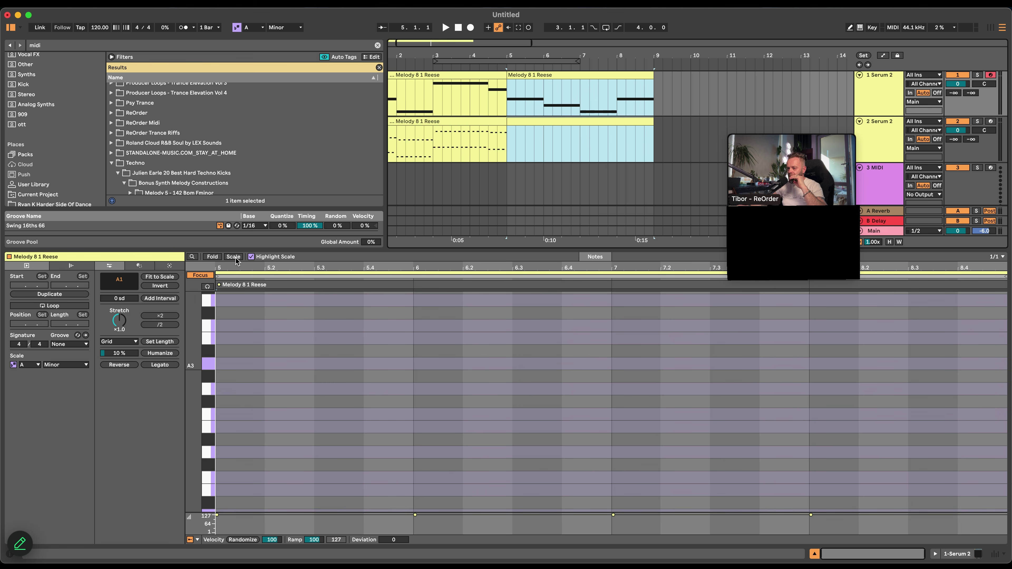
{"action": "scroll", "coordinate": [314, 353], "scroll_direction": "down", "scroll_amount": 1}
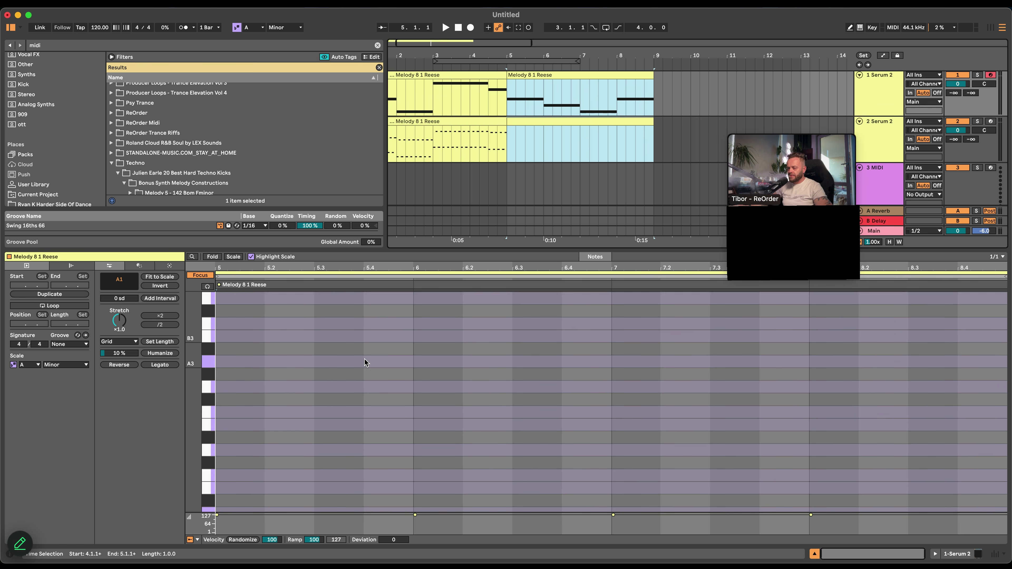
{"action": "scroll", "coordinate": [365, 360], "scroll_direction": "down", "scroll_amount": 15}
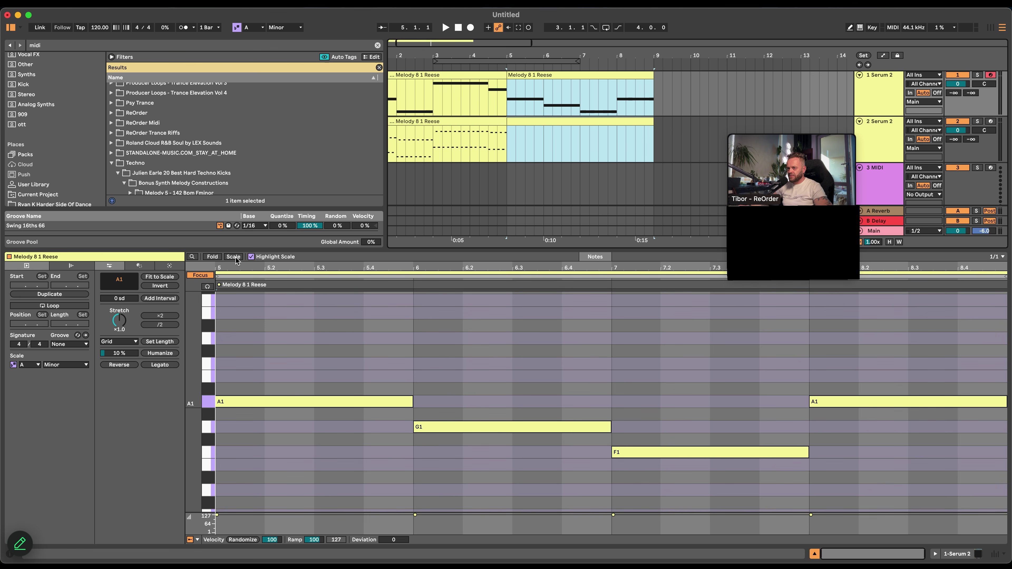
{"action": "left_click", "coordinate": [235, 256]}
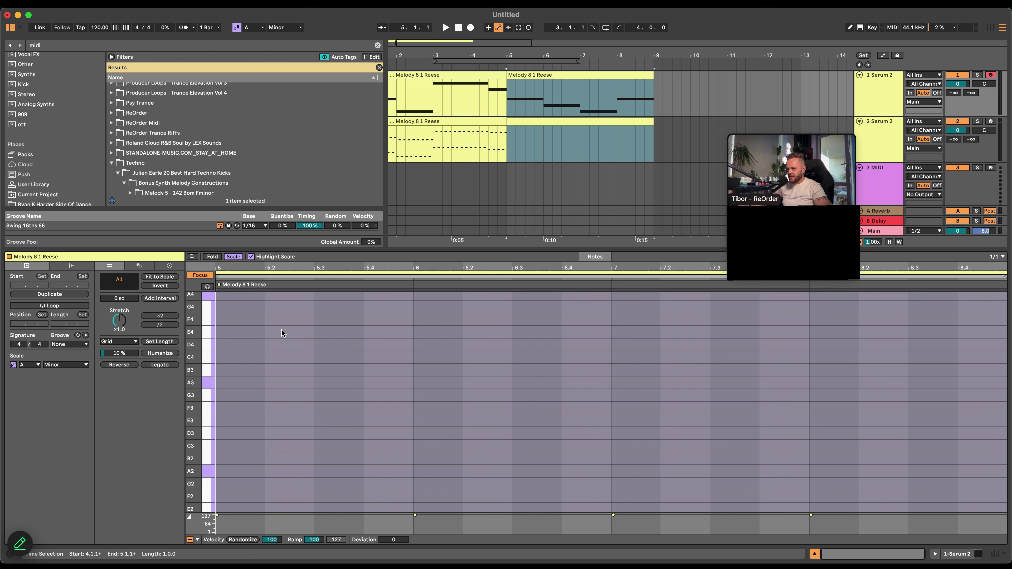
{"action": "scroll", "coordinate": [304, 341], "scroll_direction": "up", "scroll_amount": 3}
{"action": "scroll", "coordinate": [311, 342], "scroll_direction": "down", "scroll_amount": 3}
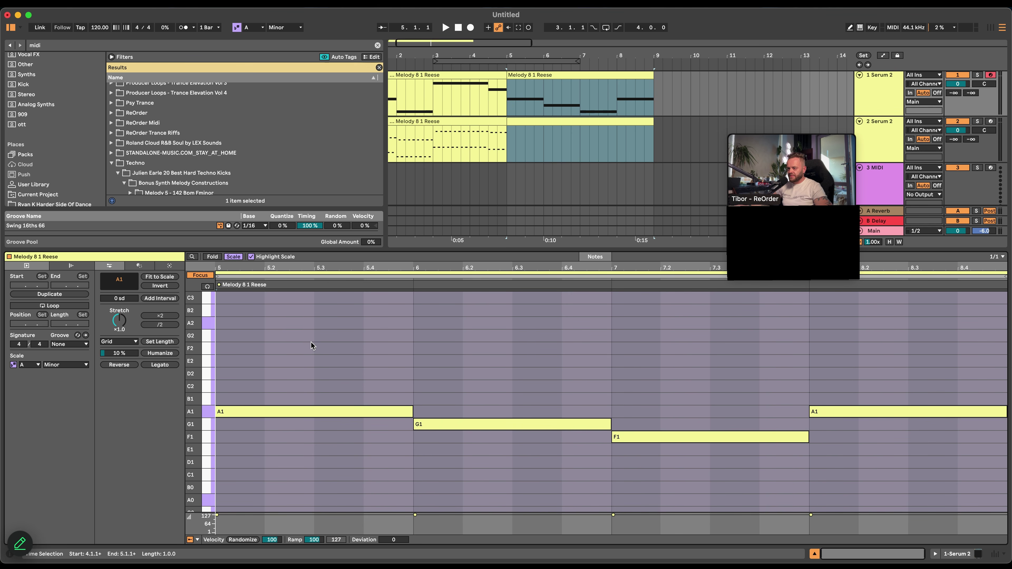
Focus editing on the second track's empty clip, use a 1/16 grid and draw a short A1 note at bar 5
{"action": "left_click", "coordinate": [239, 278]}
{"action": "right_click", "coordinate": [252, 362]}
{"action": "left_click", "coordinate": [355, 288]}
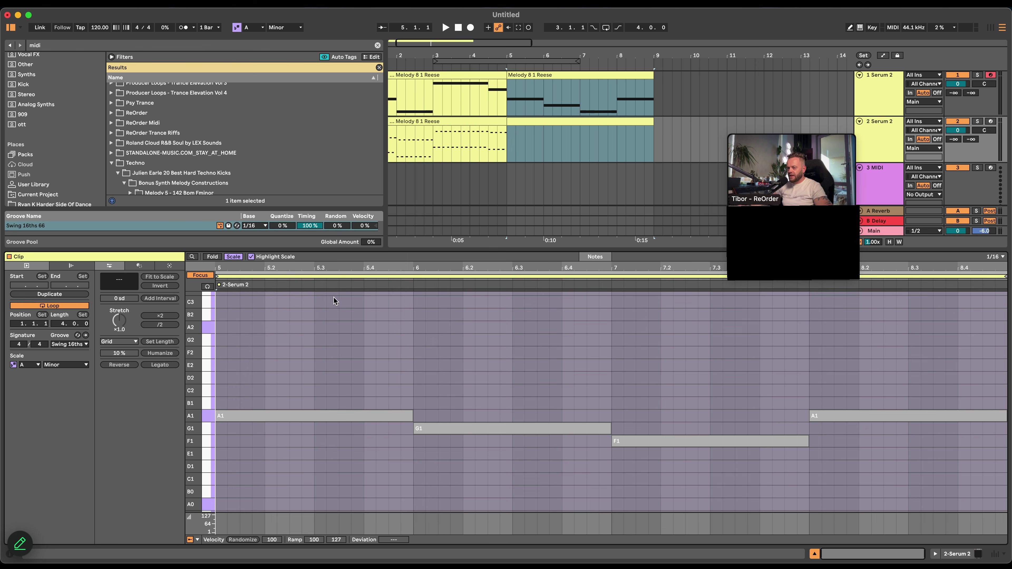
{"action": "right_click", "coordinate": [266, 363]}
{"action": "left_click", "coordinate": [336, 304]}
{"action": "left_click_drag", "start_coordinate": [228, 269], "coordinate": [263, 364]}
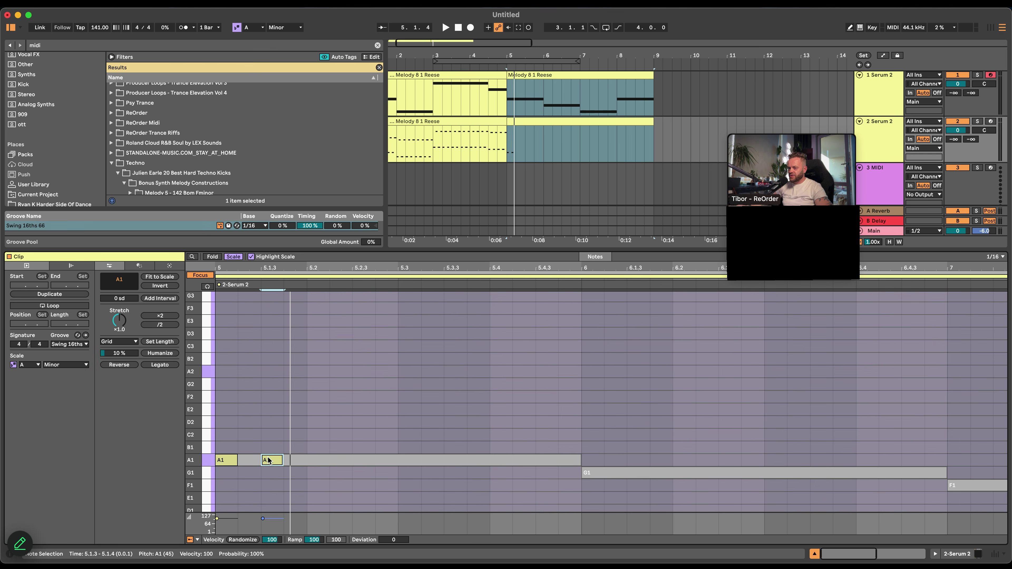
Try following the first A1 with A2 and C3 sixteenths, then with A2 and E3 instead
{"action": "left_click_drag", "start_coordinate": [268, 461], "coordinate": [274, 353]}
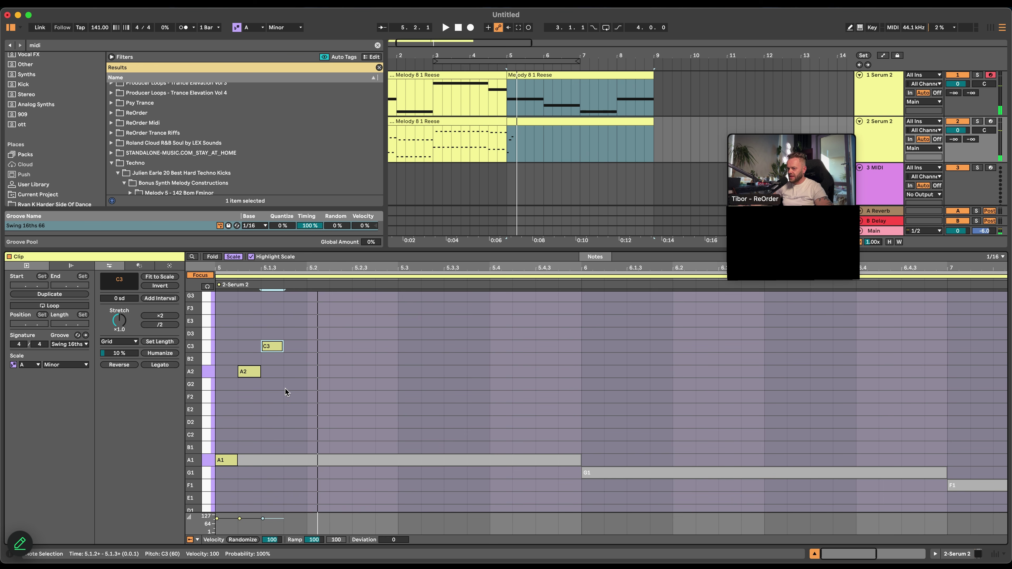
{"action": "key", "text": "super+z"}
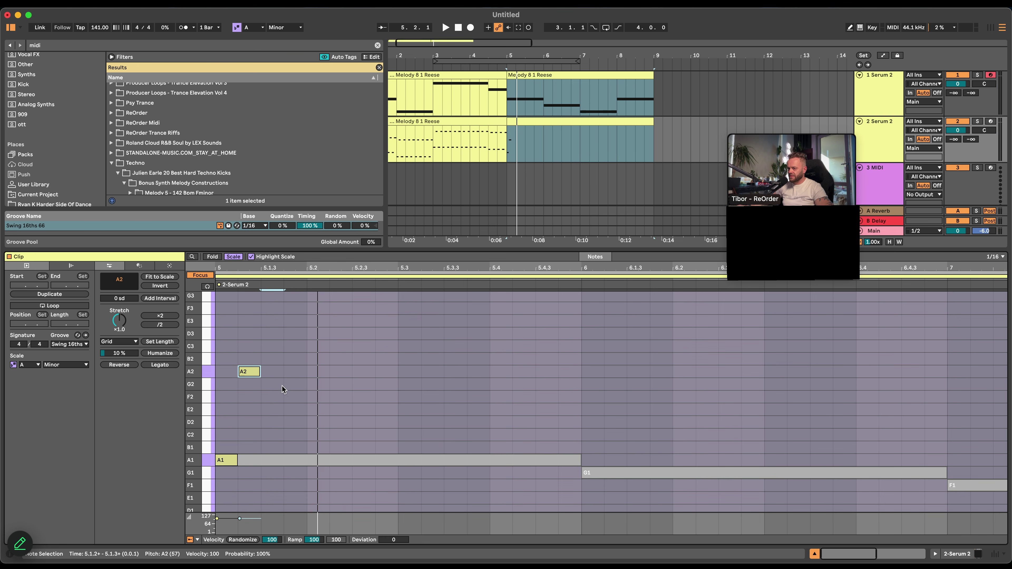
{"action": "key", "text": "super+z"}
{"action": "left_click", "coordinate": [244, 375]}
{"action": "left_click_drag", "start_coordinate": [273, 460], "coordinate": [273, 325]}
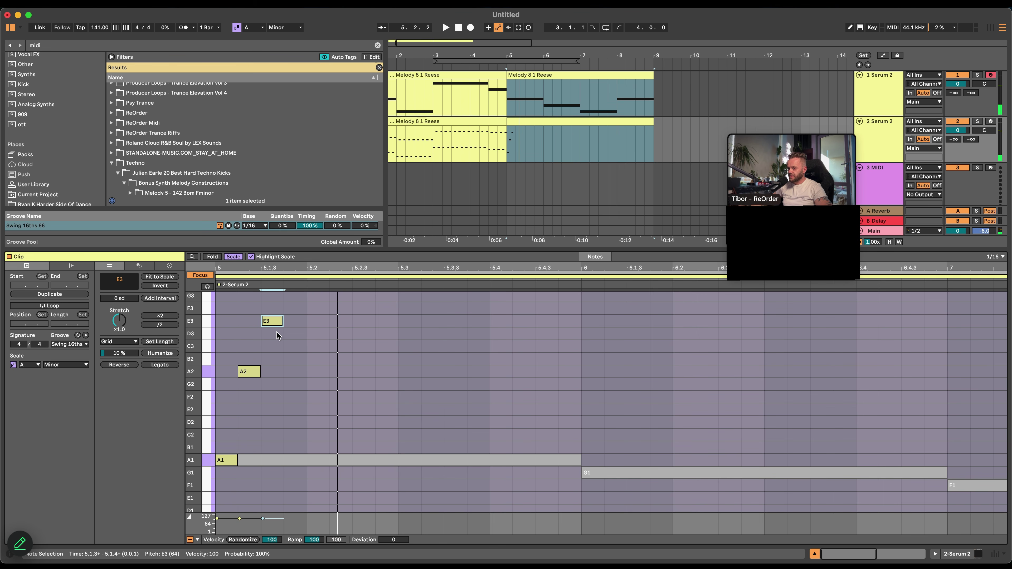
Try repeating the A1, A2, E3 group back to back through beat 5.3
{"action": "left_click_drag", "start_coordinate": [296, 311], "coordinate": [300, 461]}
{"action": "key", "text": "super+d"}
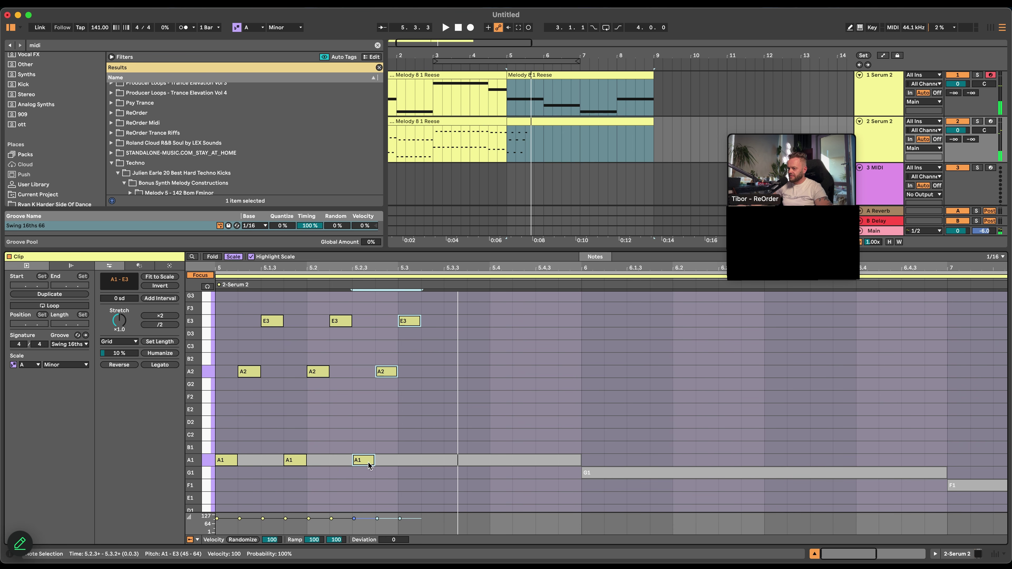
{"action": "left_click_drag", "start_coordinate": [368, 460], "coordinate": [431, 459]}
{"action": "key", "text": "super+z"}
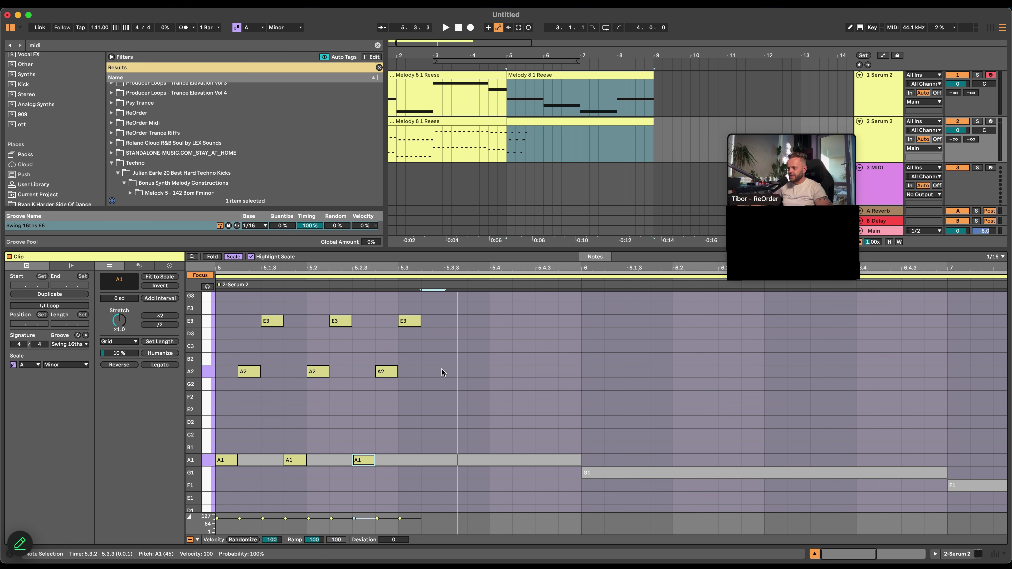
Delete every note in the second track's clip except the first A1
{"action": "left_click_drag", "start_coordinate": [450, 313], "coordinate": [260, 389]}
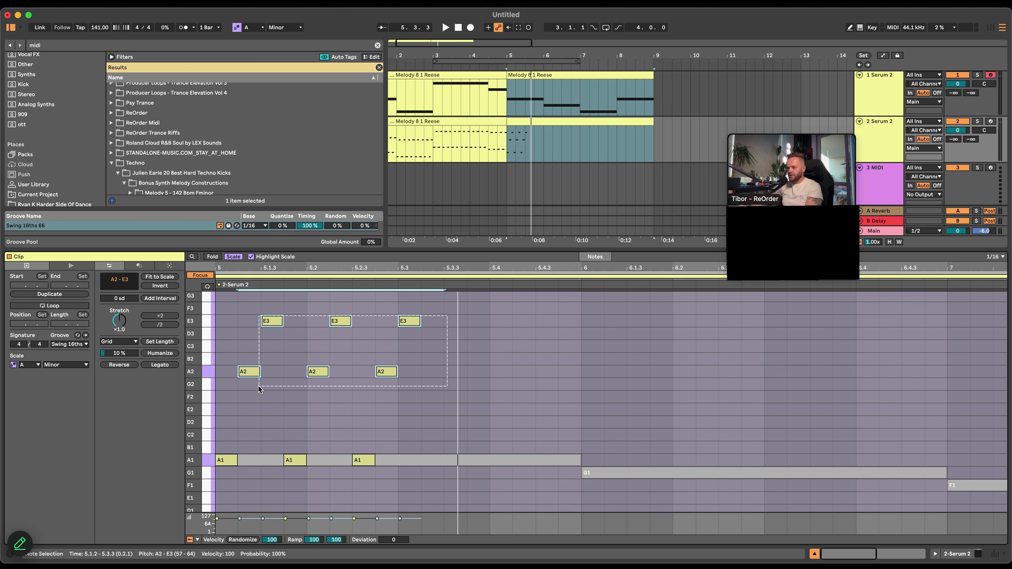
{"action": "key", "text": "Delete"}
{"action": "left_click_drag", "start_coordinate": [277, 430], "coordinate": [405, 480]}
{"action": "key", "text": "Delete"}
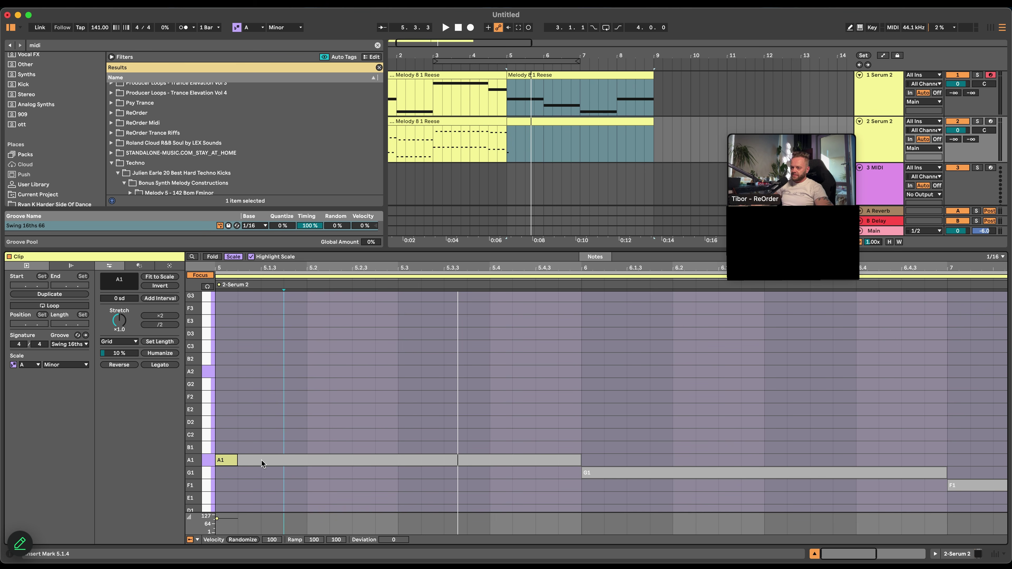
Copy the A1 into a six-hit rhythm across bar 5, add a C3 sixteenth after each hit and play it
{"action": "left_click_drag", "start_coordinate": [228, 460], "coordinate": [410, 462]}
{"action": "mouse_move", "coordinate": [595, 426]}
{"action": "left_mouse_down"}
{"action": "mouse_move", "coordinate": [221, 464]}
{"action": "mouse_move", "coordinate": [250, 387]}
{"action": "mouse_move", "coordinate": [250, 351]}
{"action": "left_mouse_up"}
{"action": "key", "text": "space"}
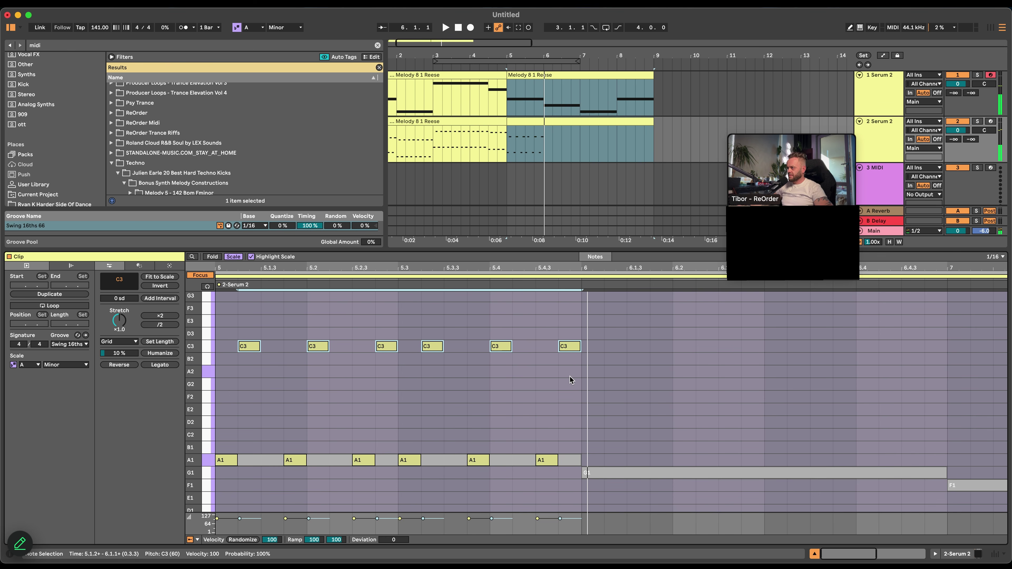
Try adding an E3 above each of the six C3 notes in bar 5
{"action": "scroll", "coordinate": [570, 376], "scroll_direction": "up", "scroll_amount": 3}
{"action": "scroll", "coordinate": [594, 380], "scroll_direction": "down", "scroll_amount": 1}
{"action": "left_click_drag", "start_coordinate": [647, 360], "coordinate": [258, 350]}
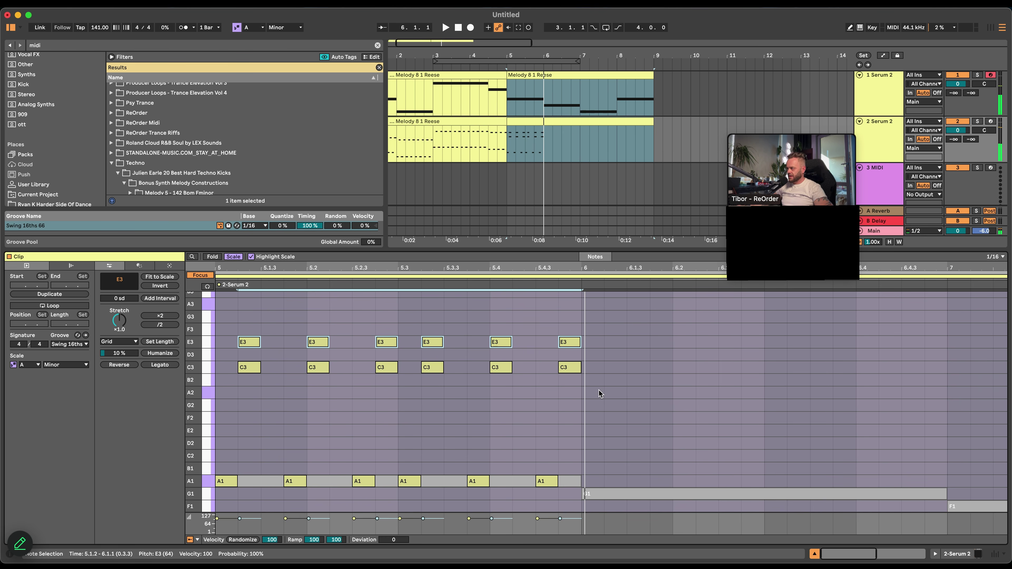
Raise all of bar 5's melody notes by one octave and listen to the result
{"action": "left_click_drag", "start_coordinate": [618, 326], "coordinate": [167, 503]}
{"action": "key", "text": "shift+Up"}
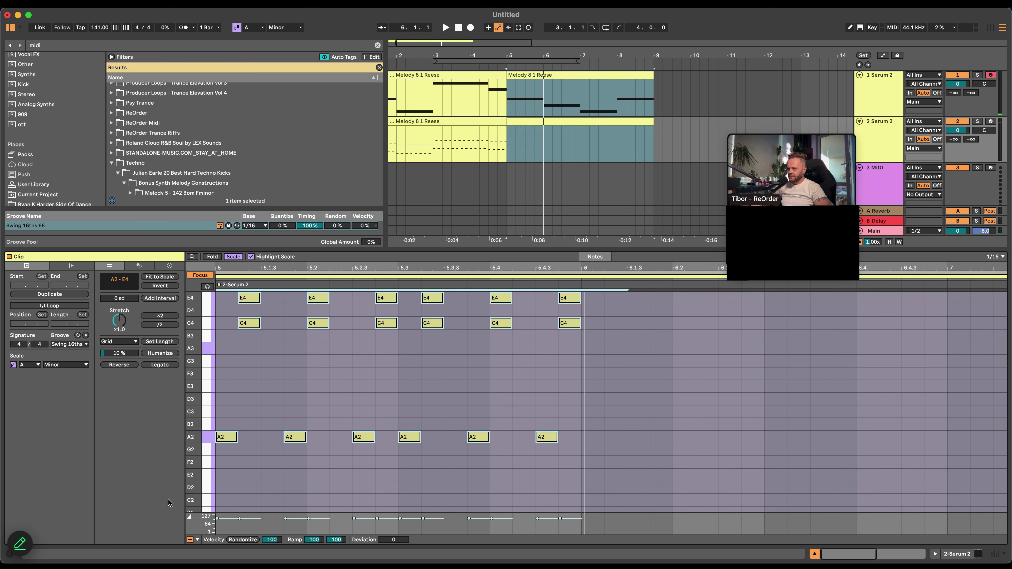
{"action": "key", "text": "space"}
{"action": "left_click_drag", "start_coordinate": [188, 395], "coordinate": [167, 394]}
{"action": "key", "text": "space"}
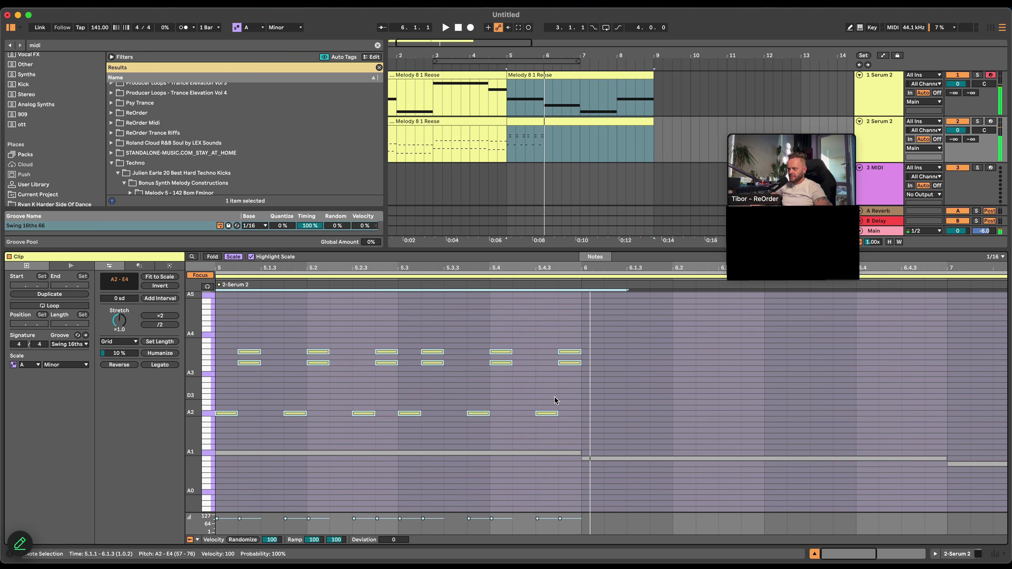
Delete the six E4 notes from bar 5 of the melody
{"action": "left_click", "coordinate": [585, 386]}
{"action": "left_click_drag", "start_coordinate": [610, 347], "coordinate": [215, 369]}
{"action": "key", "text": "Delete"}
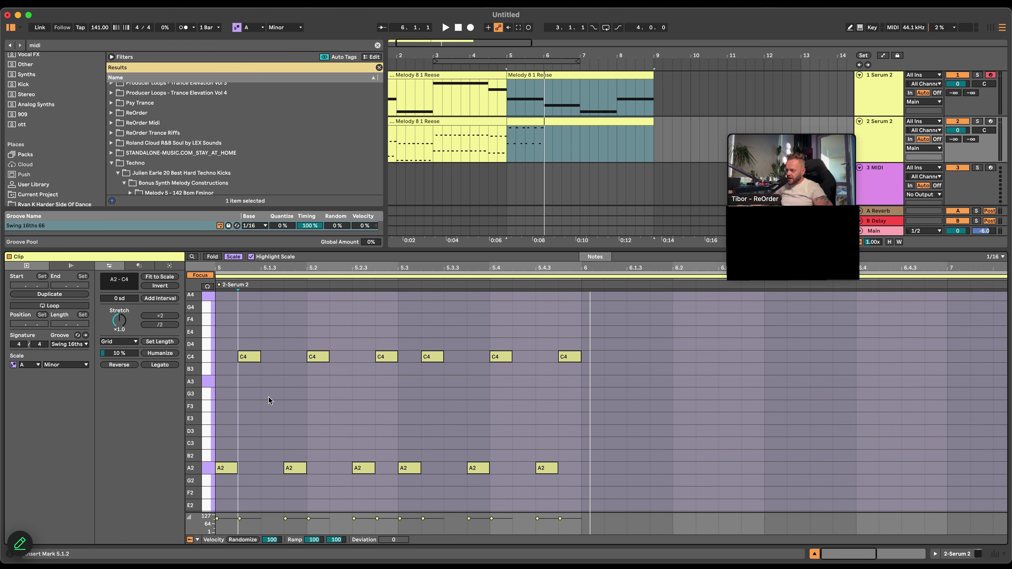
Shift the last three A2–C4 pairs one sixteenth later, return the final pair one sixteenth earlier and play the bar
{"action": "left_click_drag", "start_coordinate": [411, 347], "coordinate": [609, 474]}
{"action": "key", "text": "Right"}
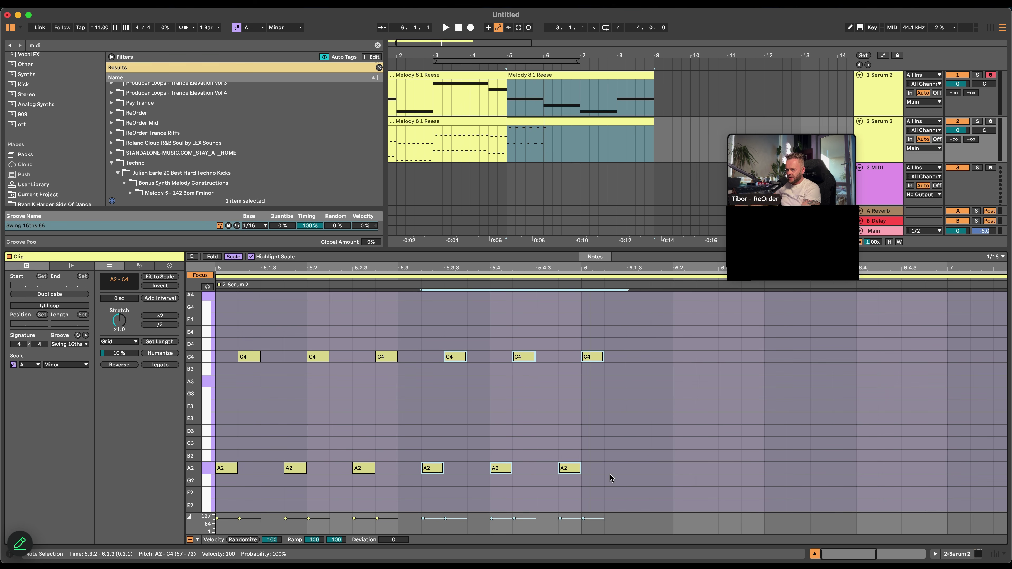
{"action": "left_click_drag", "start_coordinate": [642, 351], "coordinate": [572, 476]}
{"action": "key", "text": "Left"}
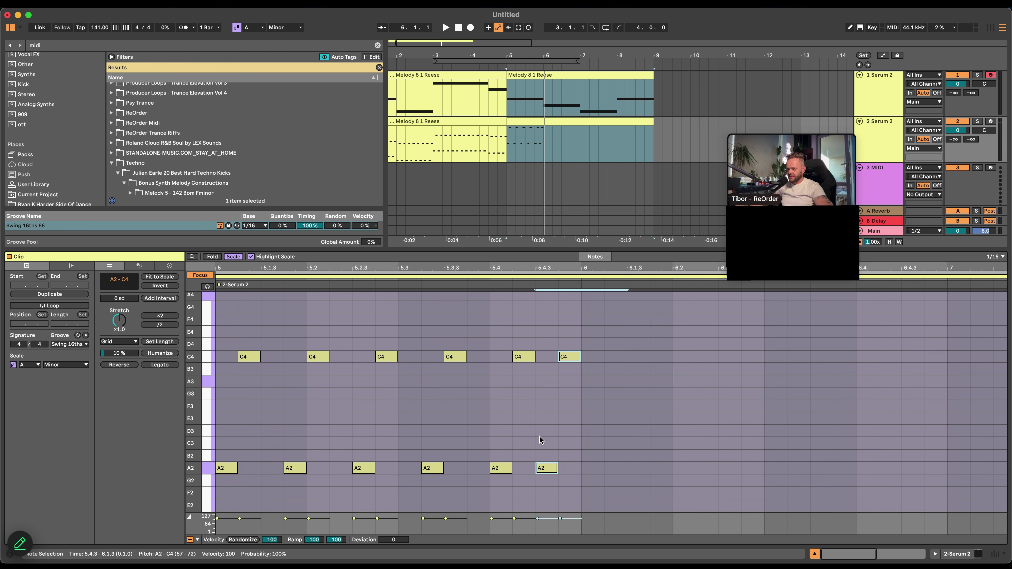
{"action": "key", "text": "space"}
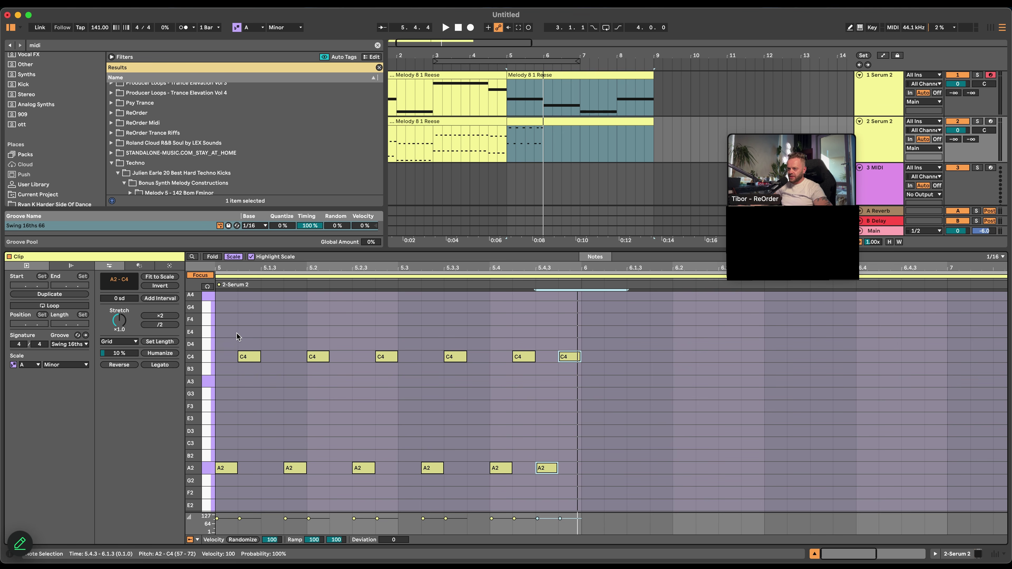
Turn bar 5 into a repeating A2, A3, C4 sixteenth pattern that ends with an A2 and C4 pair
{"action": "left_click_drag", "start_coordinate": [233, 337], "coordinate": [563, 390]}
{"action": "left_click_drag", "start_coordinate": [249, 363], "coordinate": [271, 356]}
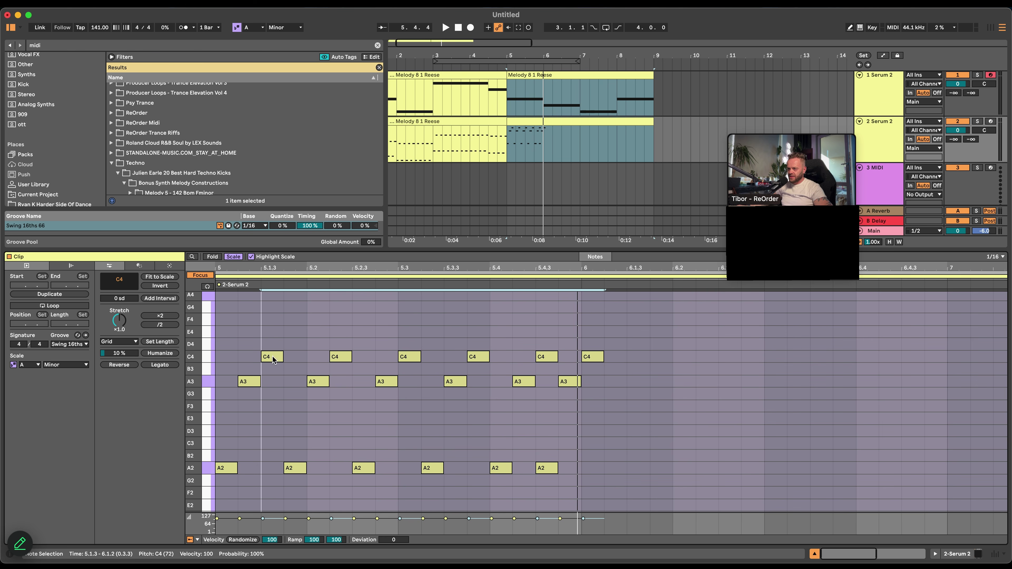
{"action": "left_click_drag", "start_coordinate": [623, 348], "coordinate": [598, 407]}
{"action": "key", "text": "Left"}
{"action": "key", "text": "Delete"}
{"action": "key", "text": "space"}
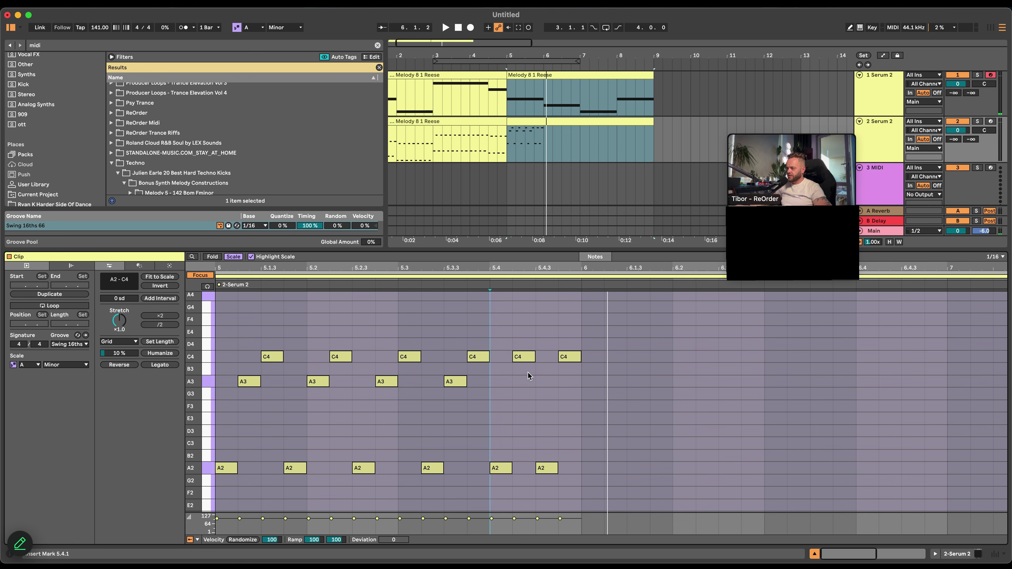
{"action": "left_click_drag", "start_coordinate": [525, 359], "coordinate": [523, 383]}
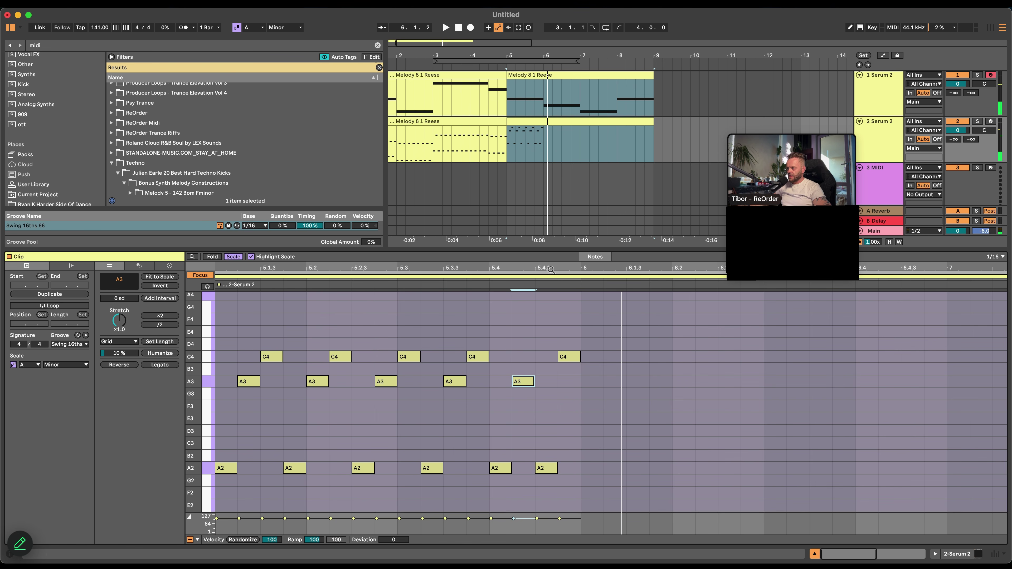
Copy the bar 5 pattern into bars 6, 7 and 8, starting on G2, F2 and A2 to match the bass notes
{"action": "left_click_drag", "start_coordinate": [550, 271], "coordinate": [398, 270]}
{"action": "left_click", "coordinate": [440, 273]}
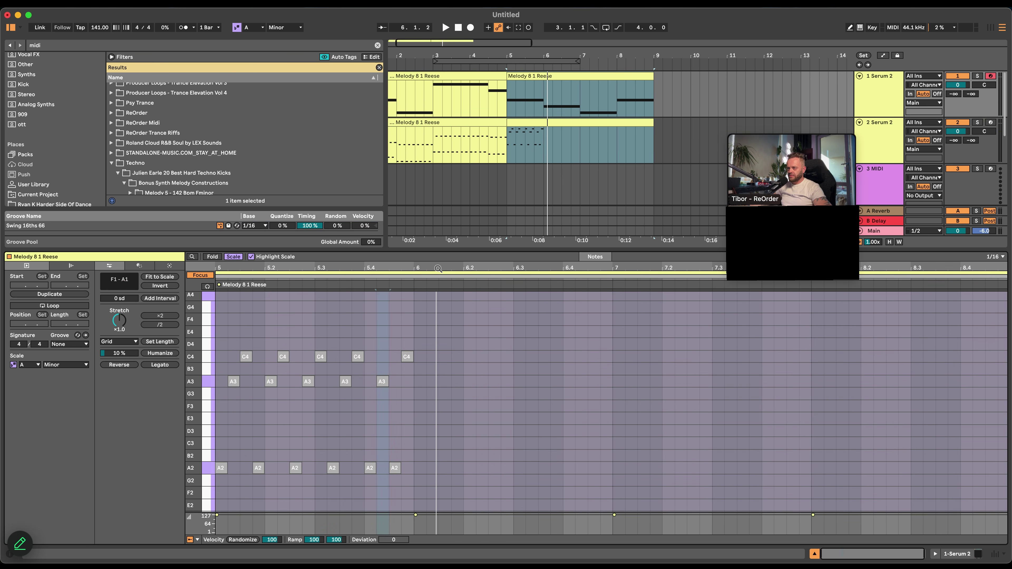
{"action": "left_click_drag", "start_coordinate": [438, 252], "coordinate": [422, 147]}
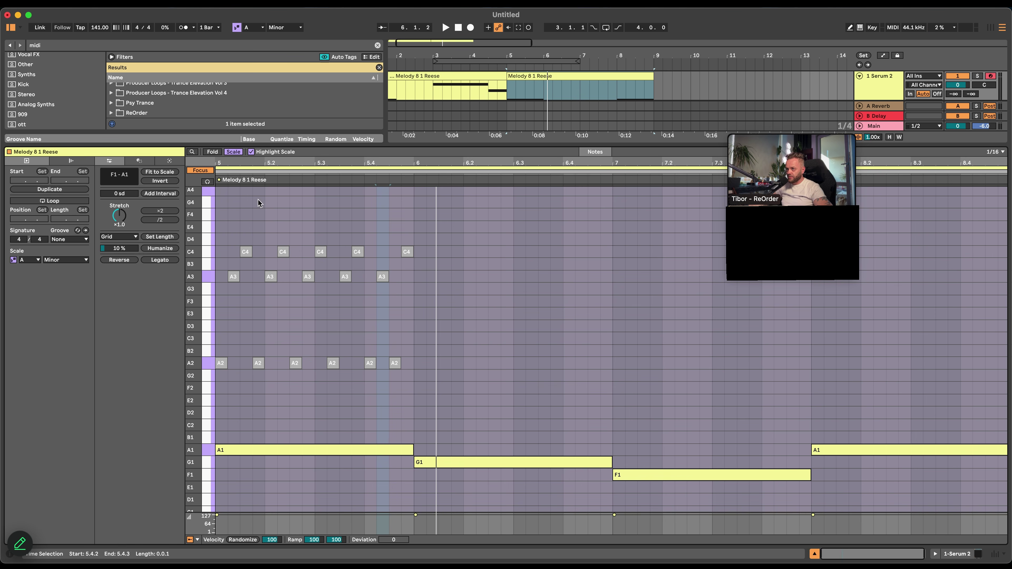
{"action": "left_click", "coordinate": [302, 179]}
{"action": "left_click_drag", "start_coordinate": [470, 242], "coordinate": [820, 369]}
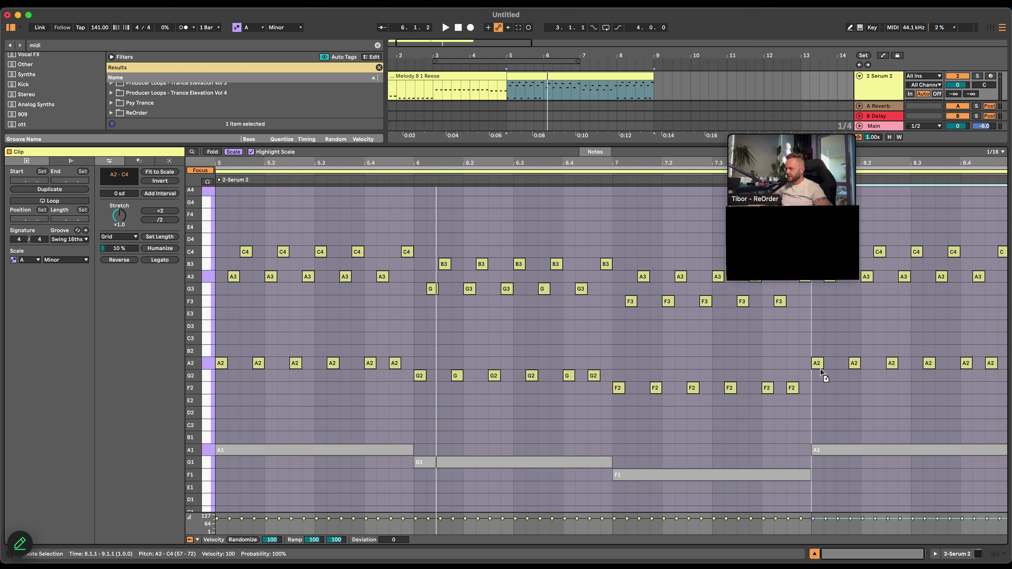
Play back bars 5 to 8 to check the melody against the bass progression
{"action": "key", "text": "space"}
{"action": "scroll", "coordinate": [667, 406], "scroll_direction": "up", "scroll_amount": 3}
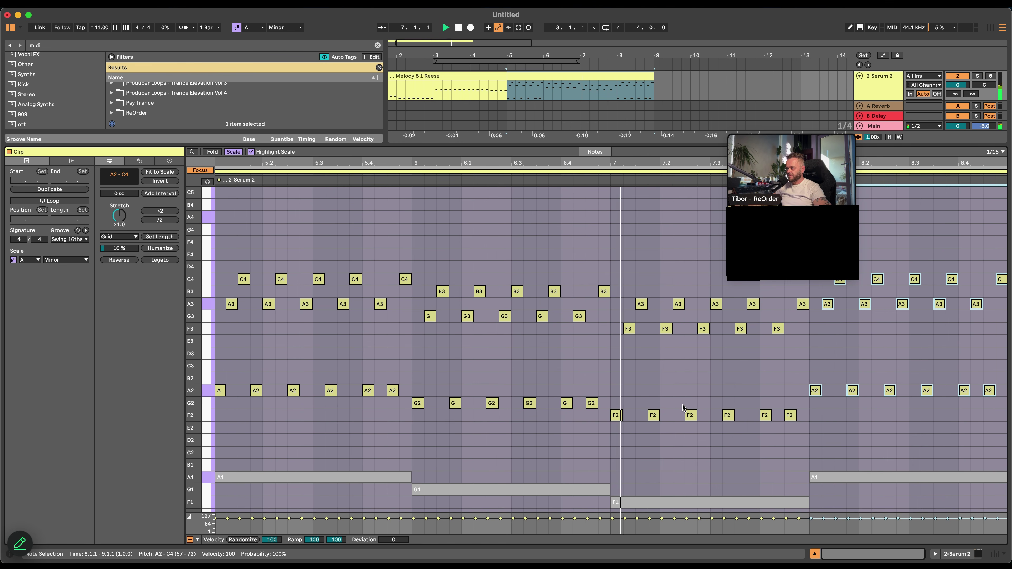
{"action": "scroll", "coordinate": [738, 408], "scroll_direction": "up", "scroll_amount": 2}
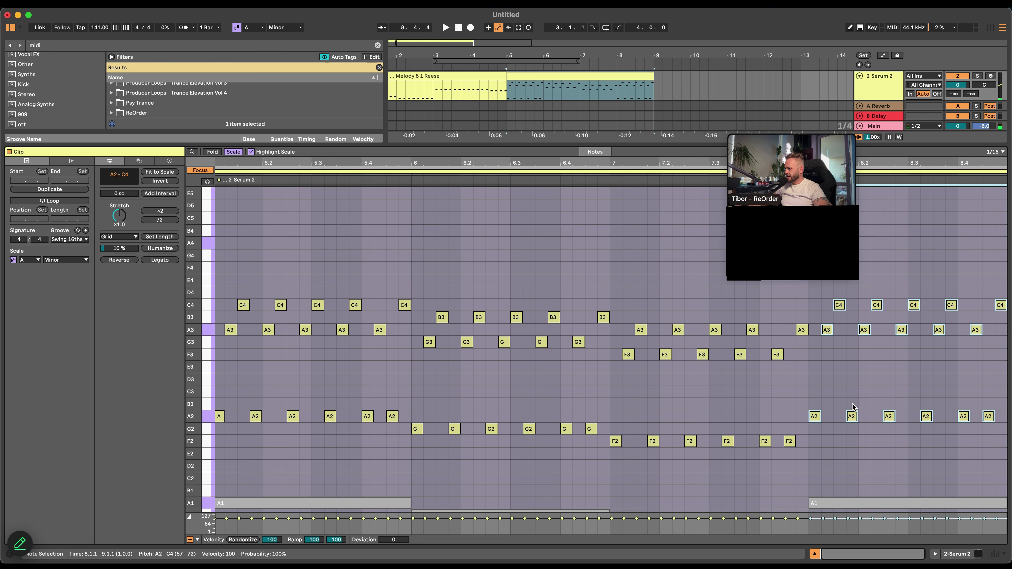
{"action": "scroll", "coordinate": [852, 407], "scroll_direction": "down", "scroll_amount": 1}
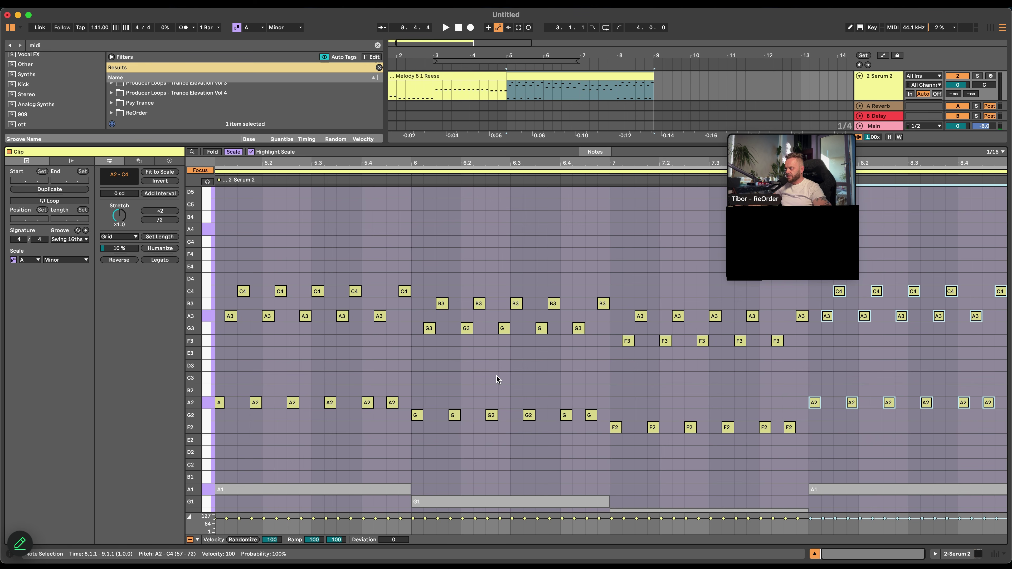
{"action": "scroll", "coordinate": [366, 363], "scroll_direction": "left", "scroll_amount": 1}
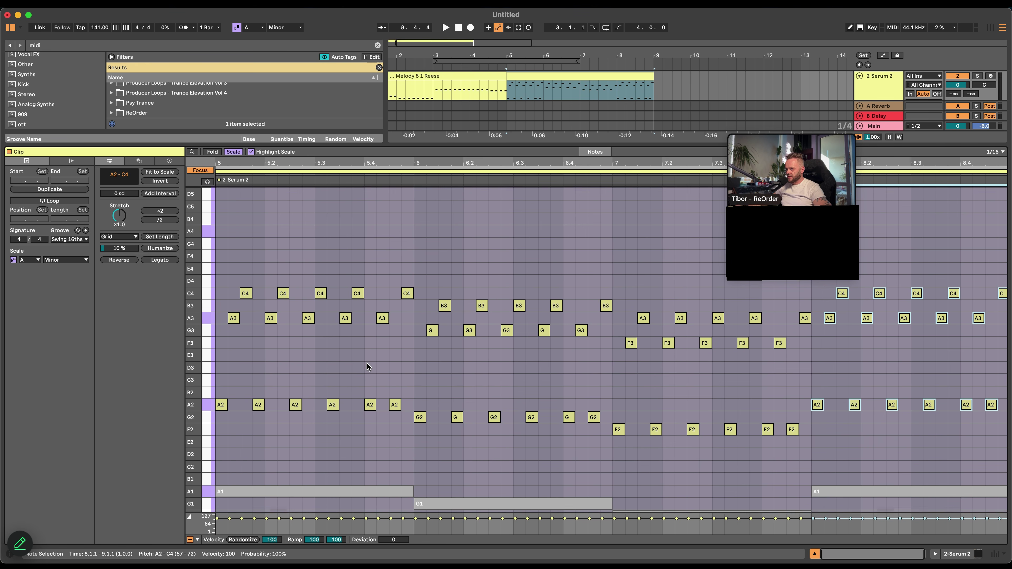
Insert an empty one-bar MIDI clip at bar 9 on the 2 Serum 2 track and set its note grid to 1/16
{"action": "scroll", "coordinate": [356, 364], "scroll_direction": "up", "scroll_amount": 1}
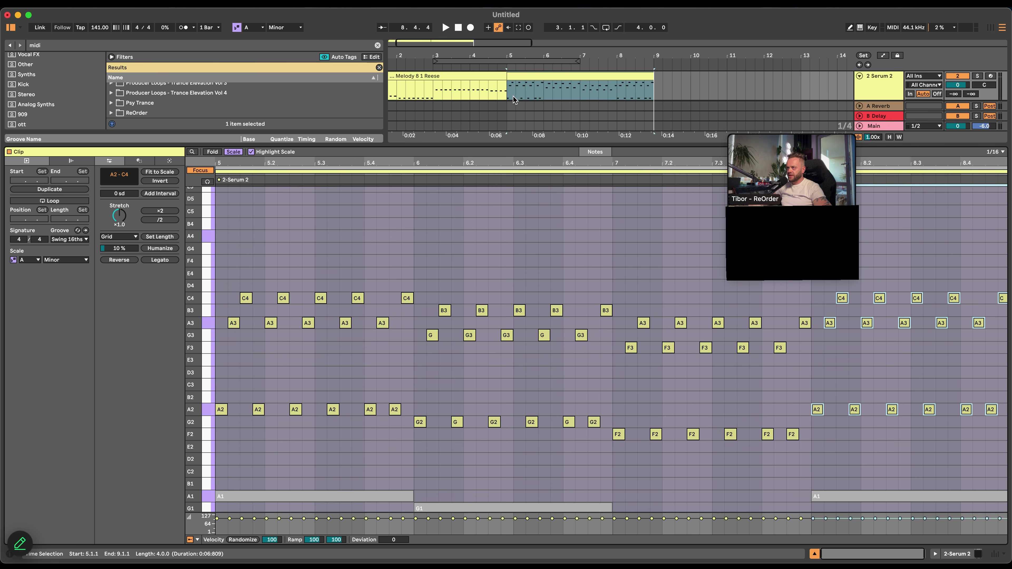
{"action": "left_click_drag", "start_coordinate": [631, 145], "coordinate": [598, 247]}
{"action": "left_click", "coordinate": [525, 80]}
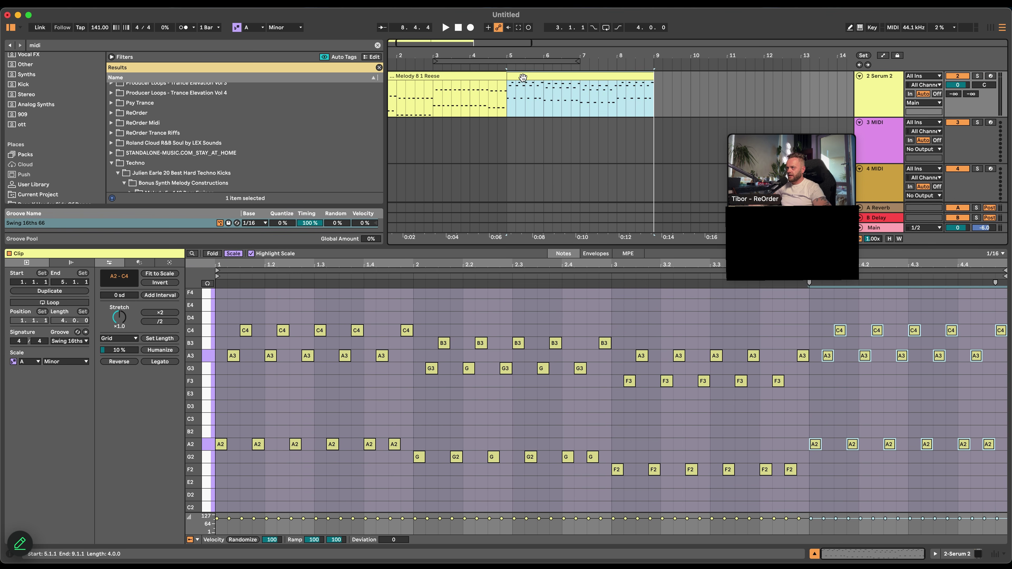
{"action": "left_click_drag", "start_coordinate": [656, 95], "coordinate": [687, 95]}
{"action": "right_click", "coordinate": [688, 95]}
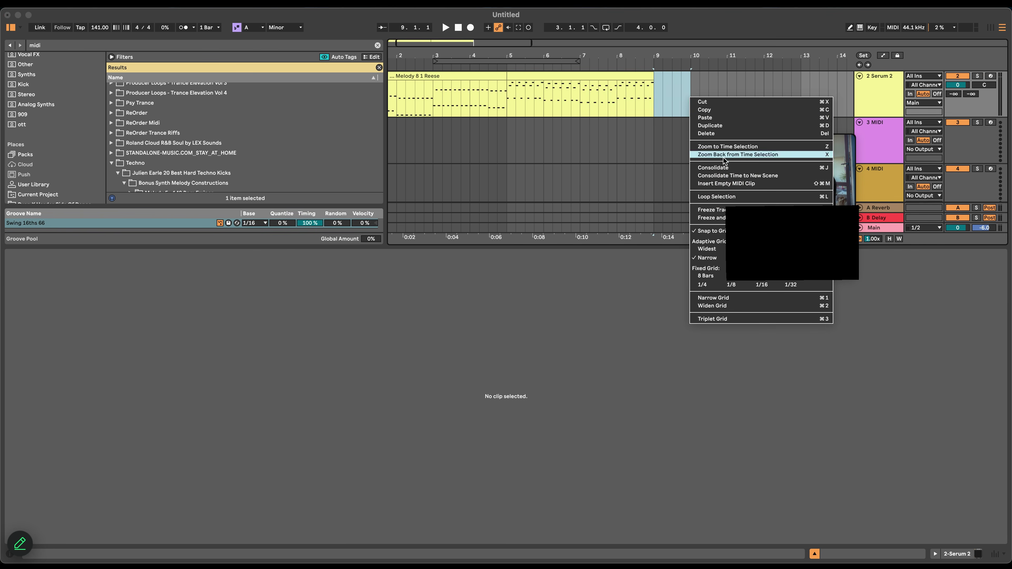
{"action": "left_click", "coordinate": [717, 184]}
{"action": "right_click", "coordinate": [324, 382]}
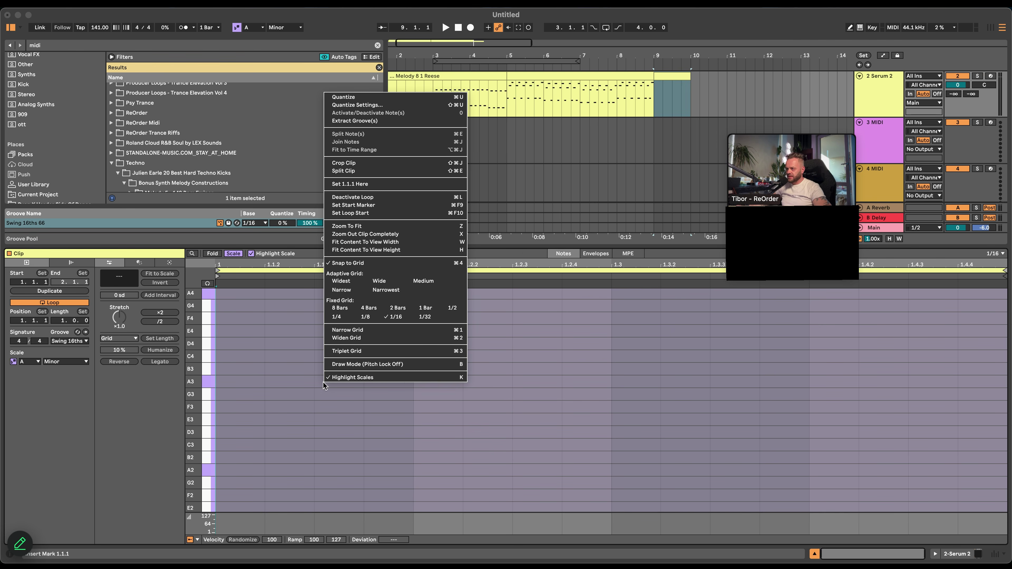
{"action": "left_click", "coordinate": [403, 318]}
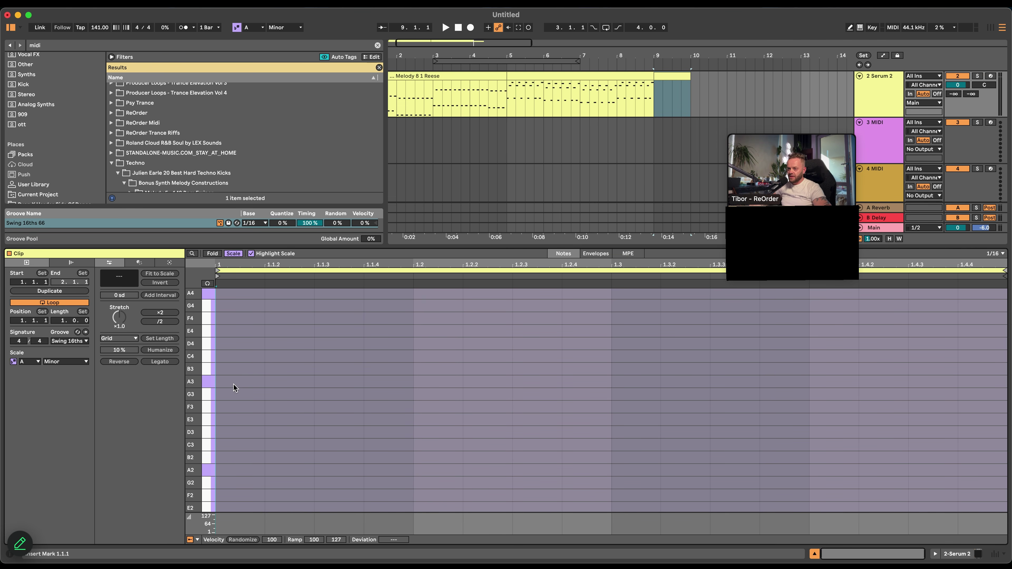
Add six A2 sixteenth notes at 1.1.1, 1.1.4, 1.2.3, 1.3.2, 1.4.1 and 1.4.3 in the new clip
{"action": "double_click", "coordinate": [242, 472]}
{"action": "double_click", "coordinate": [371, 472]}
{"action": "double_click", "coordinate": [535, 473]}
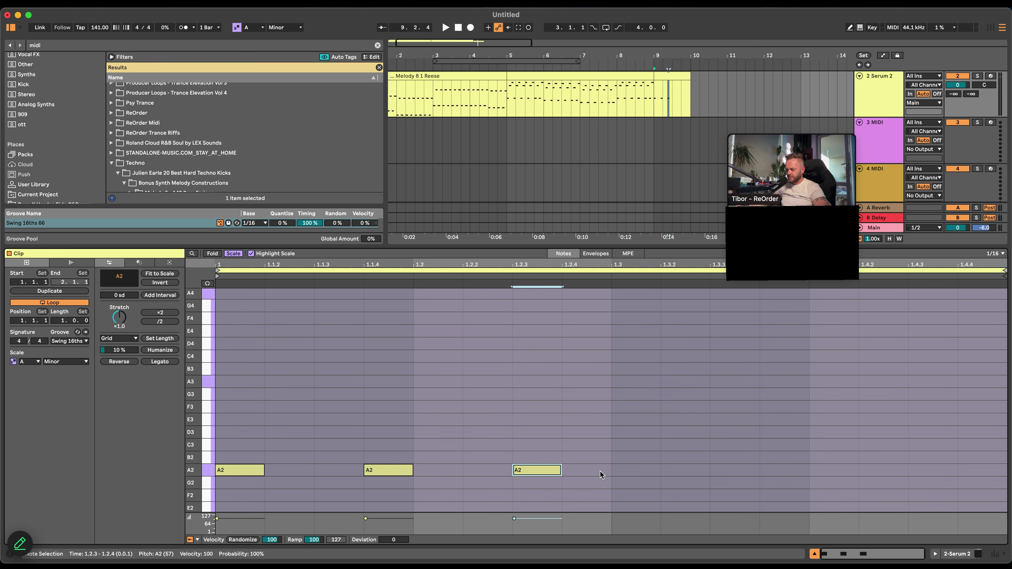
{"action": "left_click", "coordinate": [685, 475]}
{"action": "double_click", "coordinate": [685, 472]}
{"action": "double_click", "coordinate": [821, 472]}
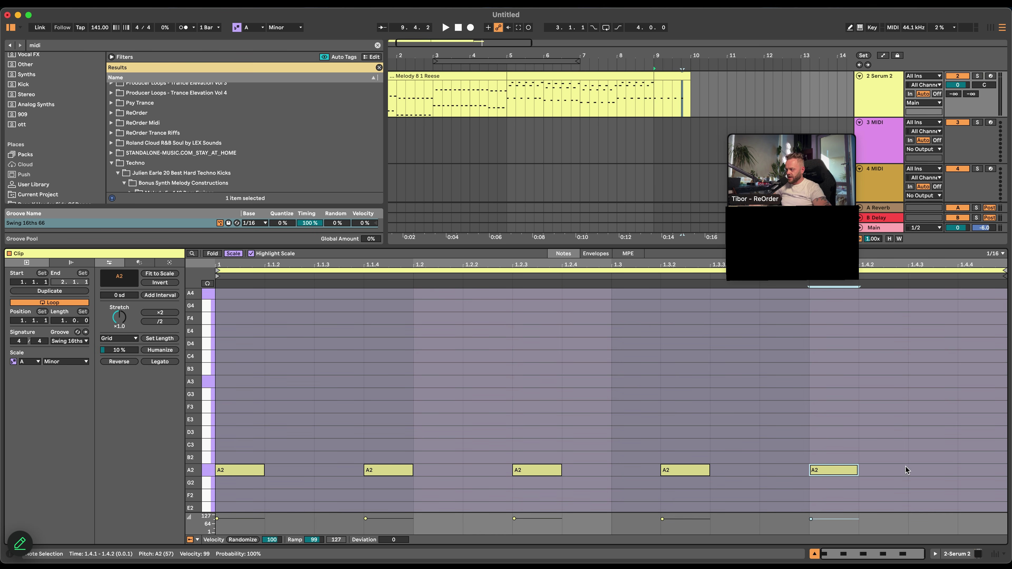
{"action": "double_click", "coordinate": [923, 471]}
Copy all A2 notes up to C4 one sixteenth later and play the bar
{"action": "key", "text": "super+a"}
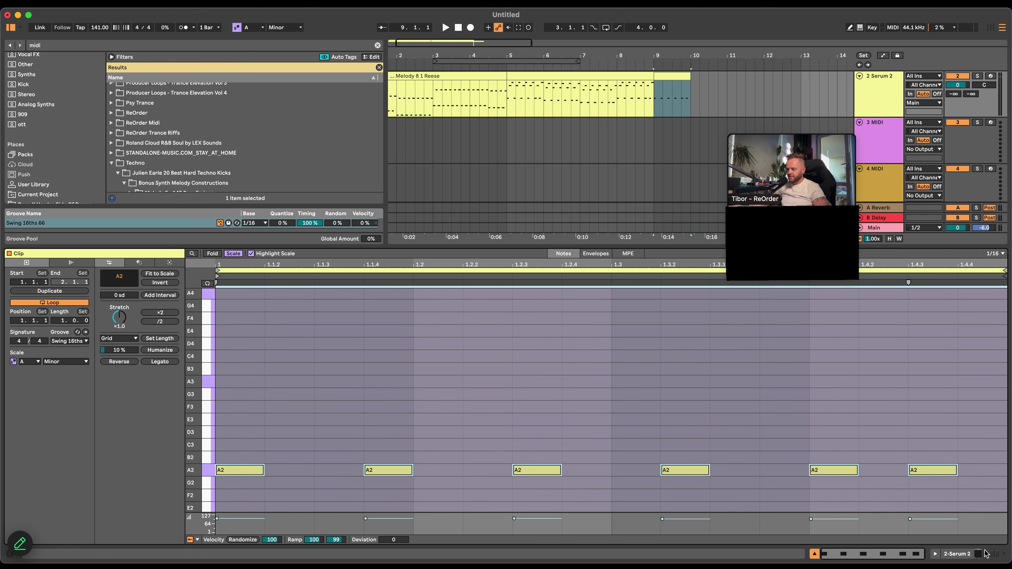
{"action": "left_click_drag", "start_coordinate": [238, 471], "coordinate": [292, 361]}
{"action": "key", "text": "space"}
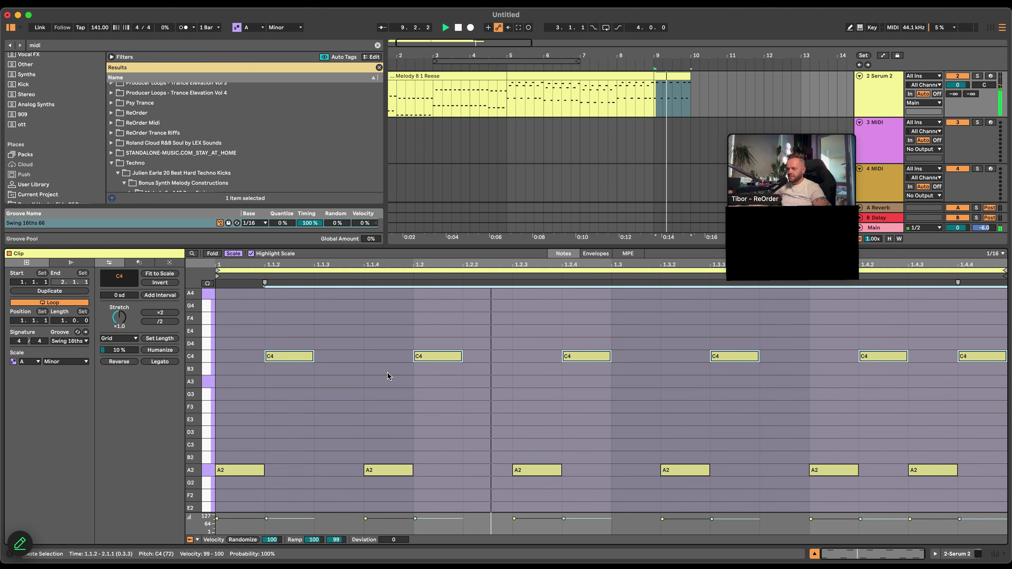
{"action": "left_click", "coordinate": [674, 76]}
{"action": "key", "text": "space"}
Duplicate the bar 9 clip to bar 10 and place its fourth and fifth A2–C4 pairs one sixteenth earlier
{"action": "key", "text": "super+d"}
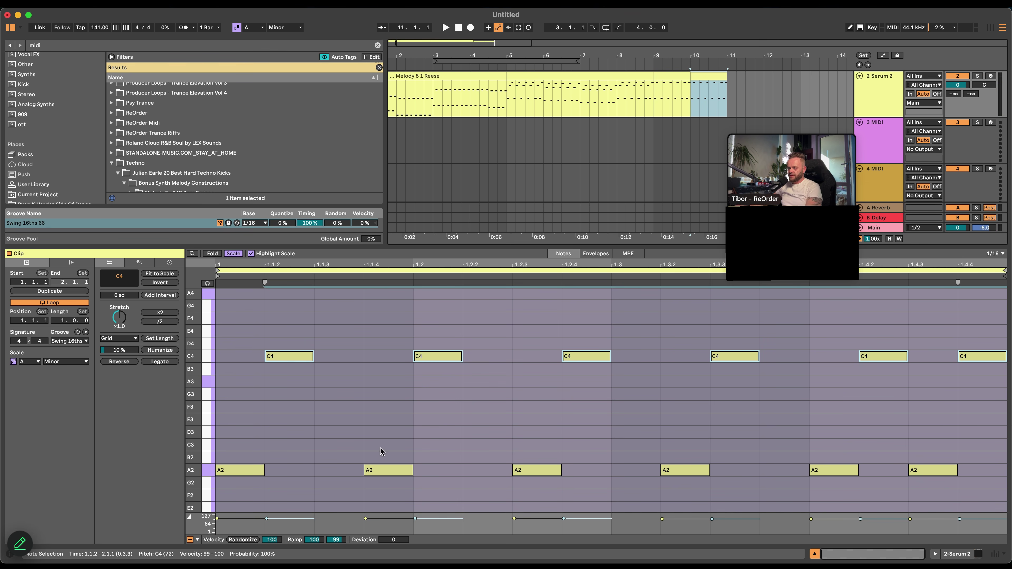
{"action": "left_click", "coordinate": [536, 471]}
{"action": "left_click_drag", "start_coordinate": [535, 339], "coordinate": [585, 474]}
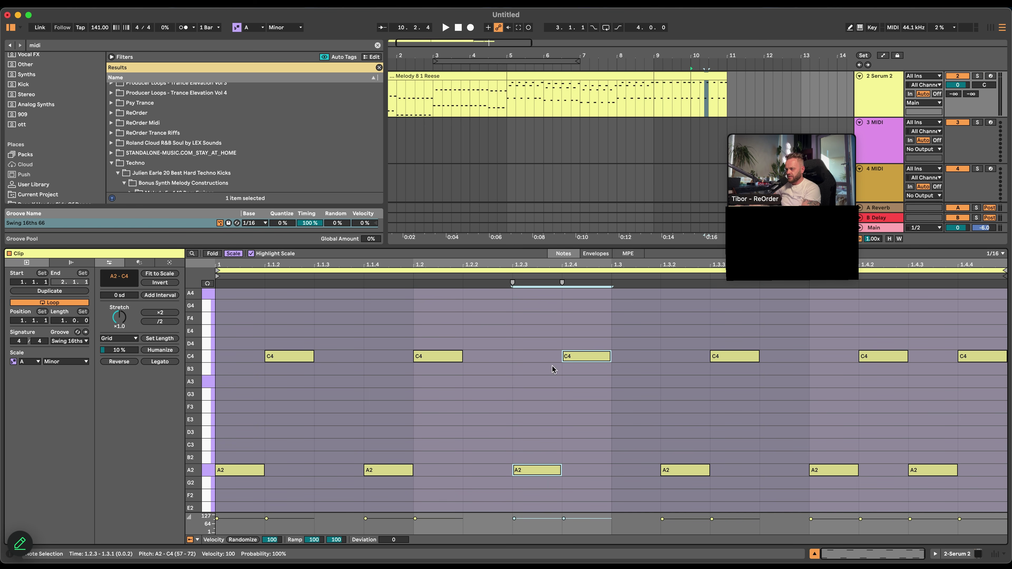
{"action": "left_click_drag", "start_coordinate": [510, 332], "coordinate": [637, 503]}
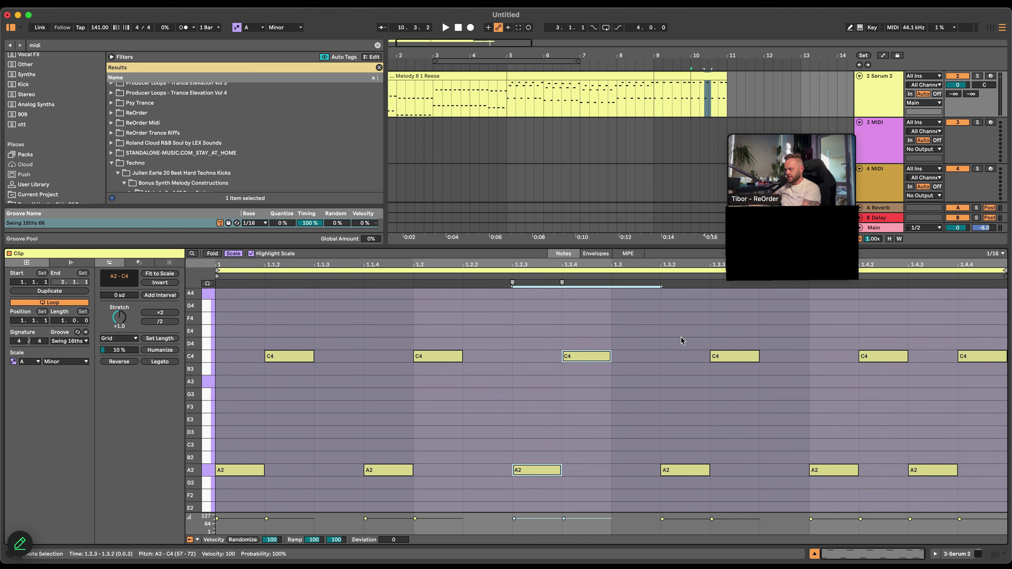
{"action": "key", "text": "ctrl+d"}
{"action": "key", "text": "Left"}
{"action": "key", "text": "ctrl+d"}
{"action": "key", "text": "Left"}
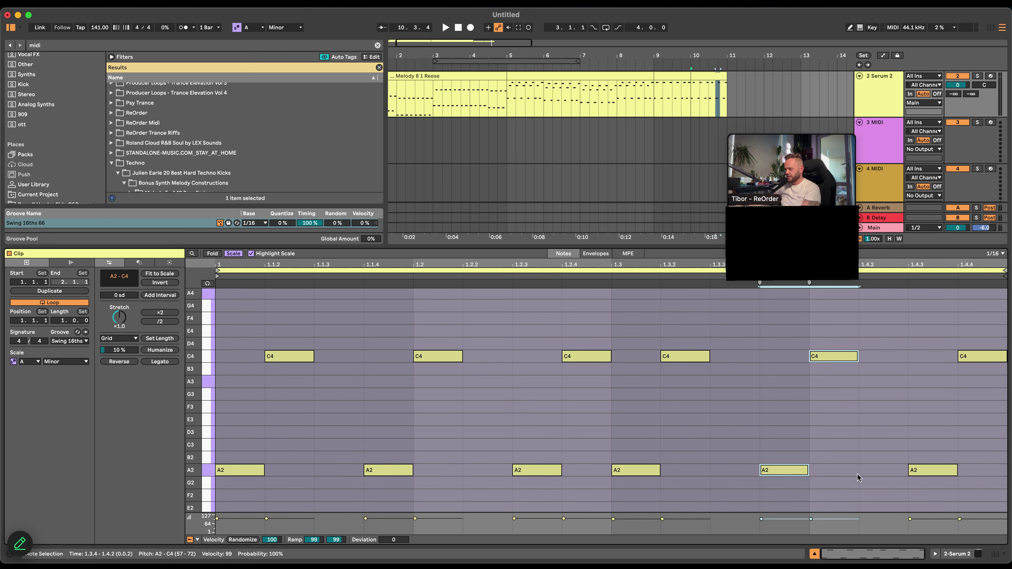
Move the third and last A2–C4 pairs in bar 10 one sixteenth earlier, playing the bar in between
{"action": "left_click_drag", "start_coordinate": [514, 344], "coordinate": [684, 500]}
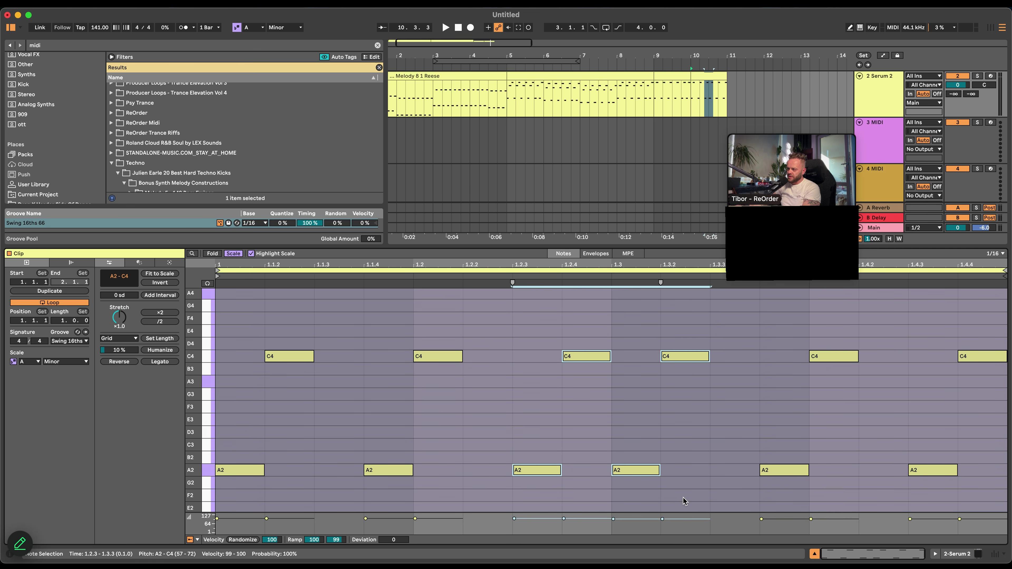
{"action": "key", "text": "Left"}
{"action": "left_click_drag", "start_coordinate": [683, 334], "coordinate": [594, 492]}
{"action": "key", "text": "Right"}
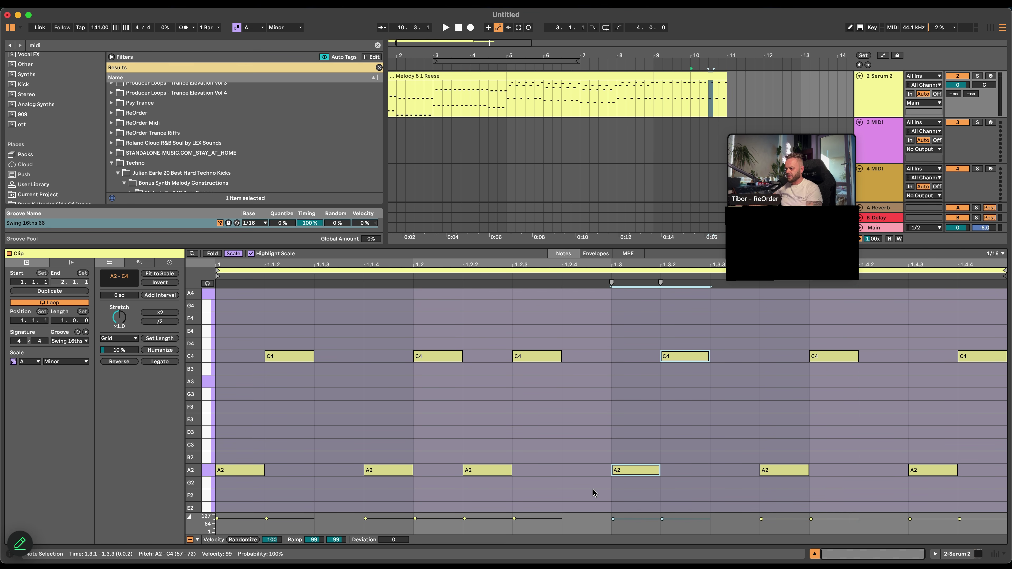
{"action": "key", "text": "space"}
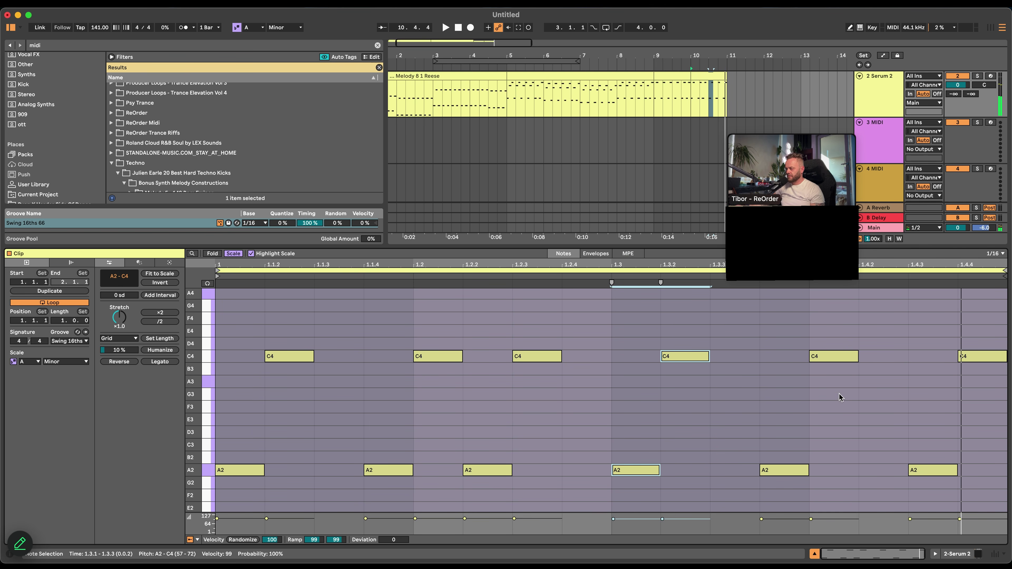
{"action": "left_click_drag", "start_coordinate": [904, 334], "coordinate": [998, 484]}
{"action": "key", "text": "Left"}
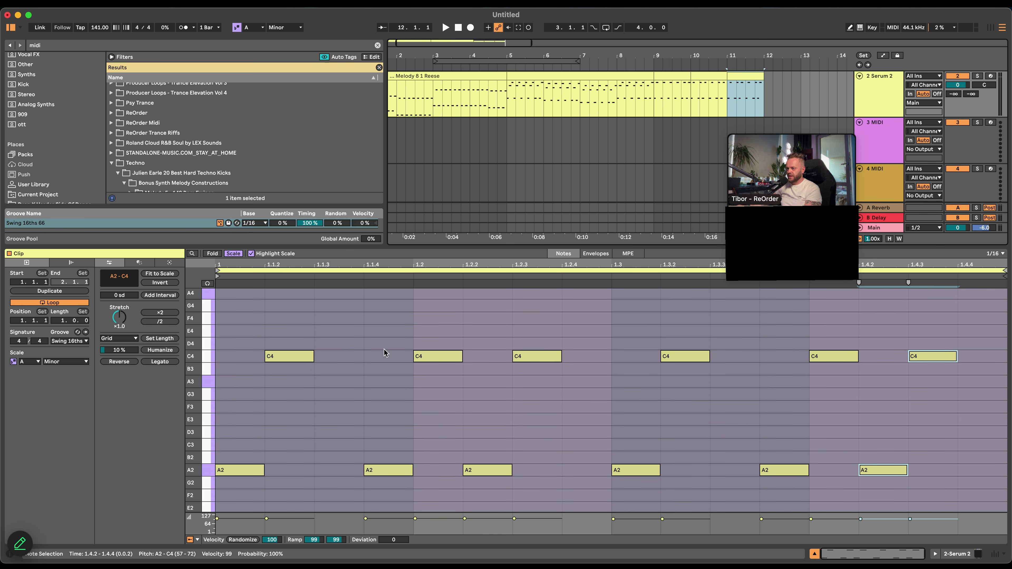
Rebuild the bar 11 clip as A2 and C4 alternating on every sixteenth, and play it
{"action": "left_click_drag", "start_coordinate": [365, 351], "coordinate": [997, 514]}
{"action": "key", "text": "Delete"}
{"action": "left_click_drag", "start_coordinate": [308, 372], "coordinate": [235, 475]}
{"action": "left_click_drag", "start_coordinate": [235, 473], "coordinate": [912, 472]}
{"action": "key", "text": "space"}
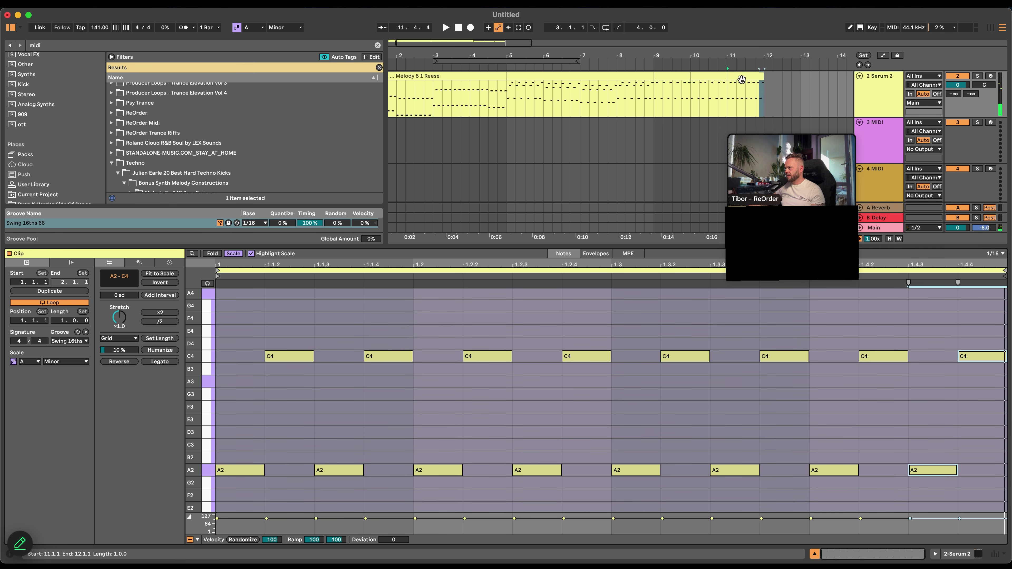
Duplicate the clip to bar 12 and rebuild it with A2–C4 pairs starting at 1.1.1, 1.2.1, 1.2.4, 1.3.3, 1.4.1 and 1.4.3
{"action": "key", "text": "ctrl+d"}
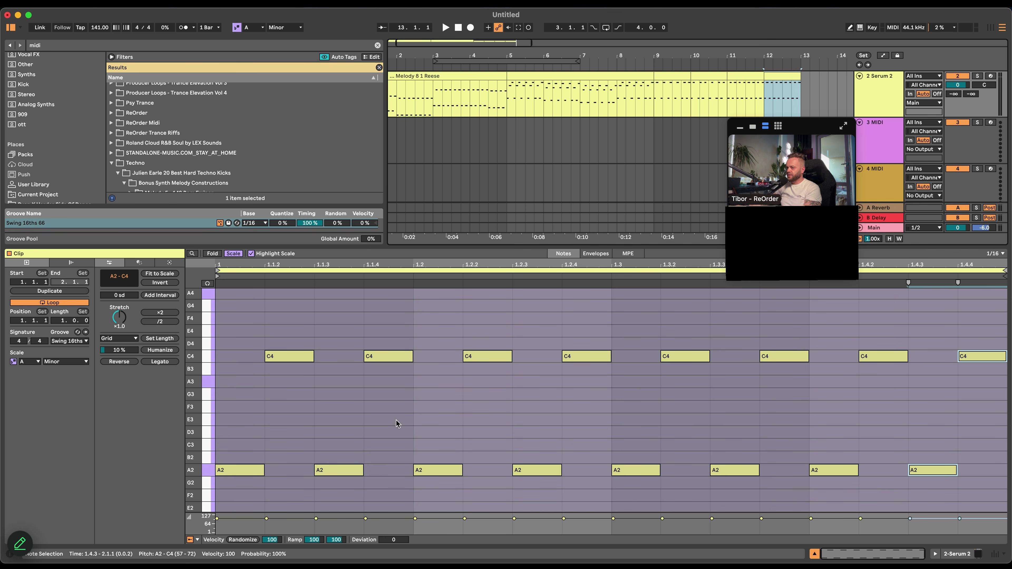
{"action": "left_click_drag", "start_coordinate": [303, 335], "coordinate": [977, 378]}
{"action": "key", "text": "Delete"}
{"action": "left_click_drag", "start_coordinate": [338, 458], "coordinate": [972, 484]}
{"action": "key", "text": "Delete"}
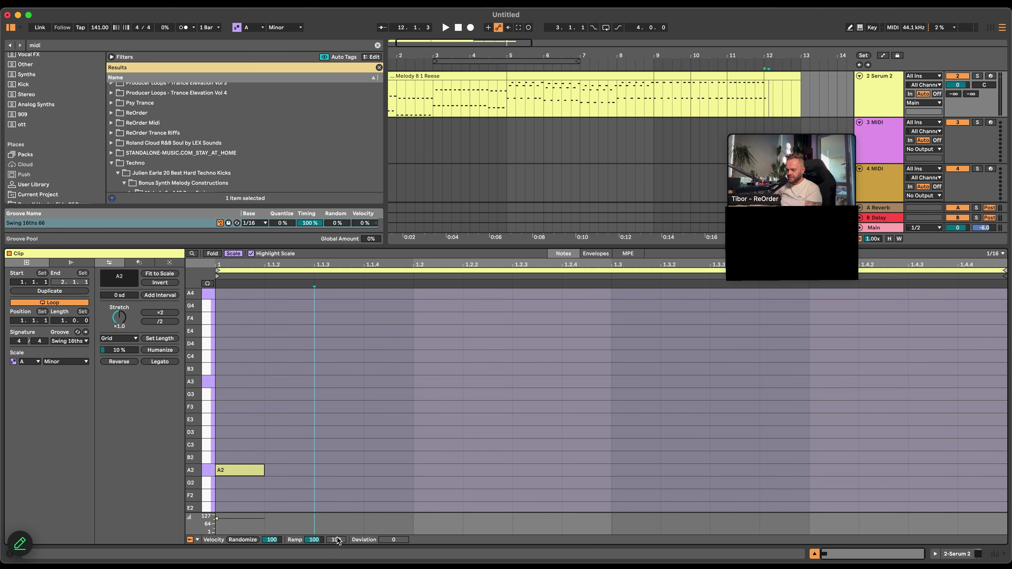
{"action": "left_click_drag", "start_coordinate": [244, 471], "coordinate": [949, 472]}
{"action": "left_click_drag", "start_coordinate": [940, 417], "coordinate": [288, 356]}
{"action": "key", "text": "space"}
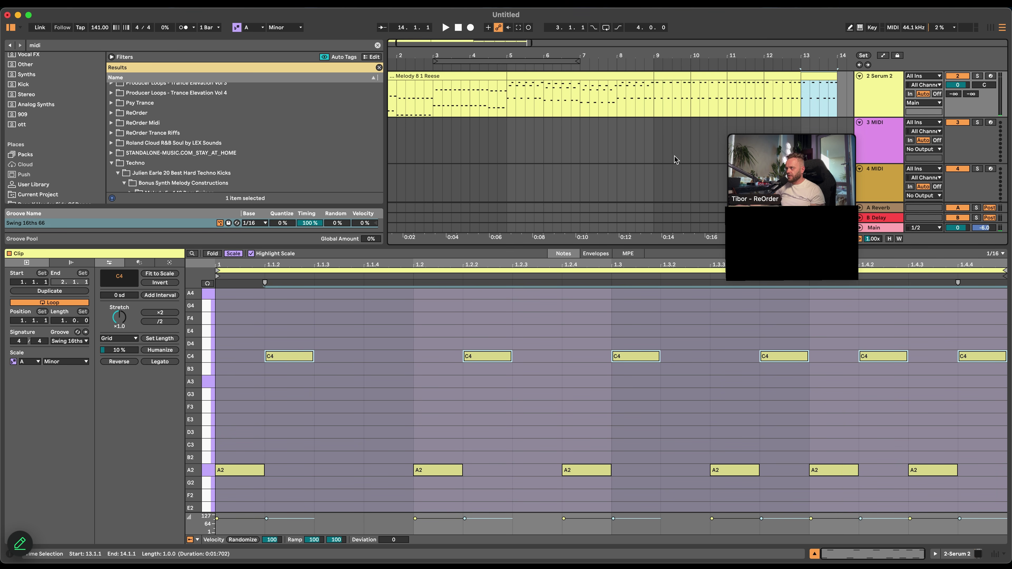
Move the third A2–C4 pair in bar 13 one sixteenth earlier, delete the final pair and play the bar
{"action": "left_click_drag", "start_coordinate": [593, 325], "coordinate": [623, 478]}
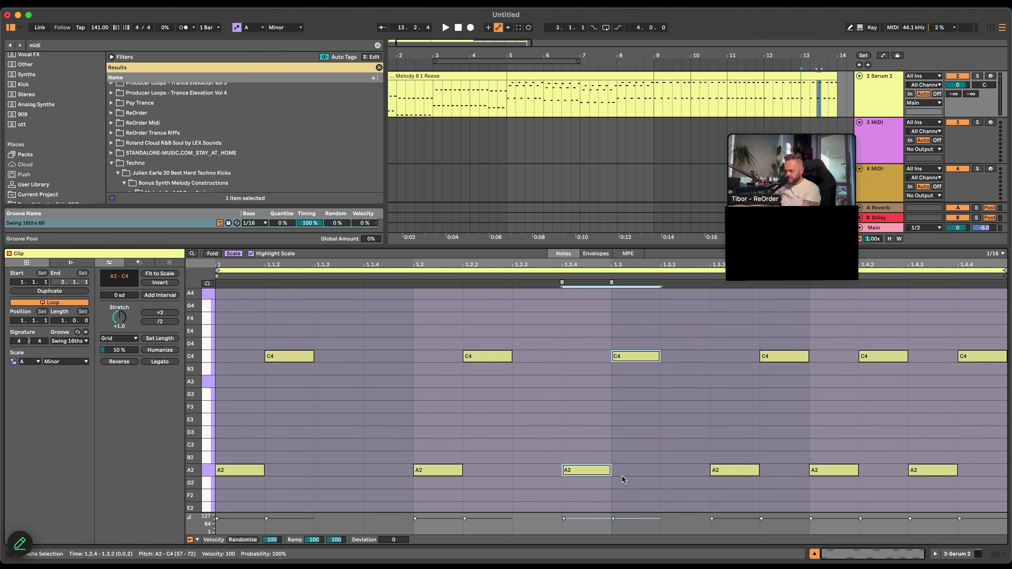
{"action": "key", "text": "Left"}
{"action": "left_click_drag", "start_coordinate": [928, 338], "coordinate": [959, 474]}
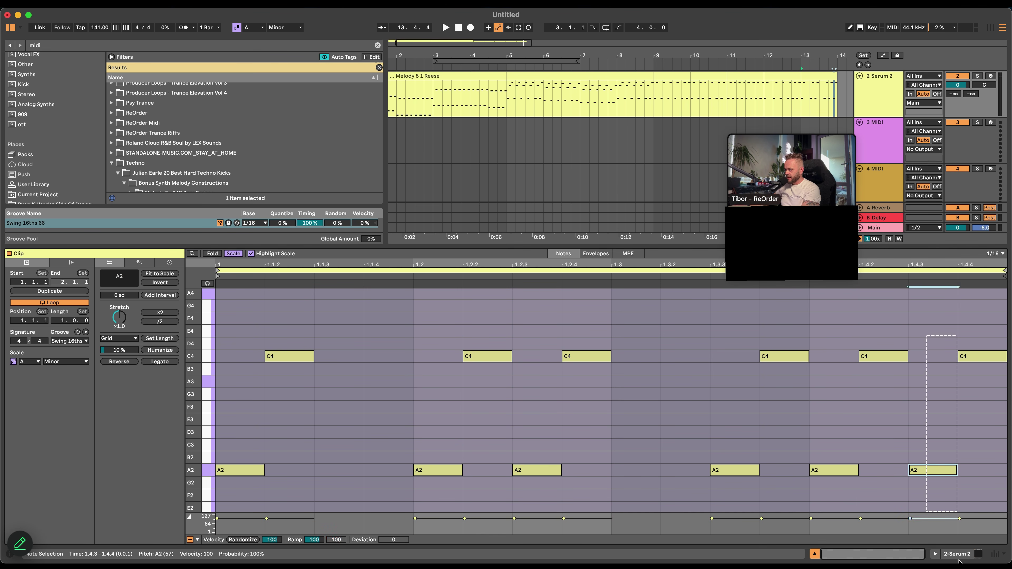
{"action": "key", "text": "Delete"}
{"action": "key", "text": "space"}
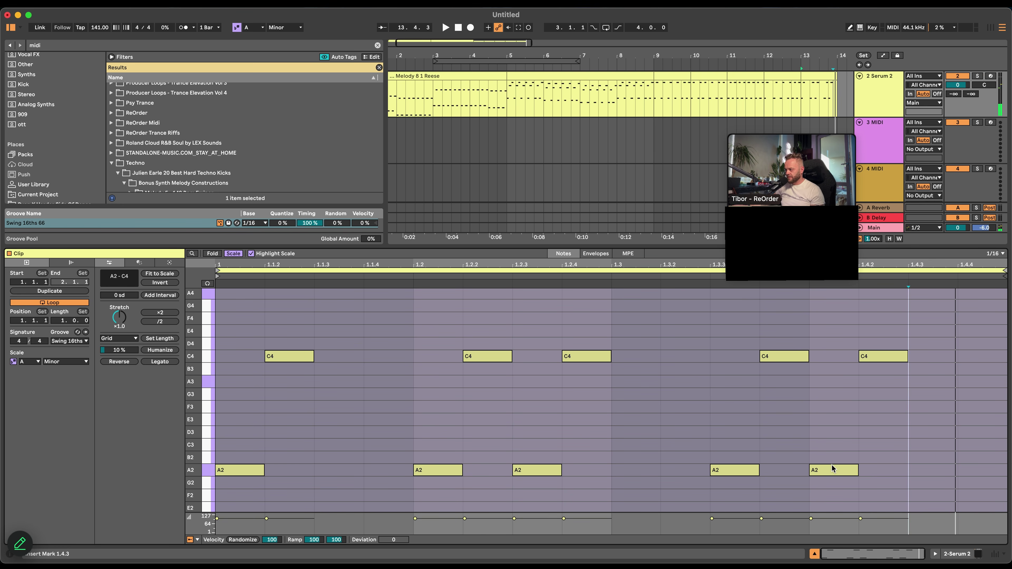
Duplicate the bar 13 clip to bar 14 and delete all its notes except the first A2
{"action": "left_click", "coordinate": [811, 75]}
{"action": "key", "text": "super+d"}
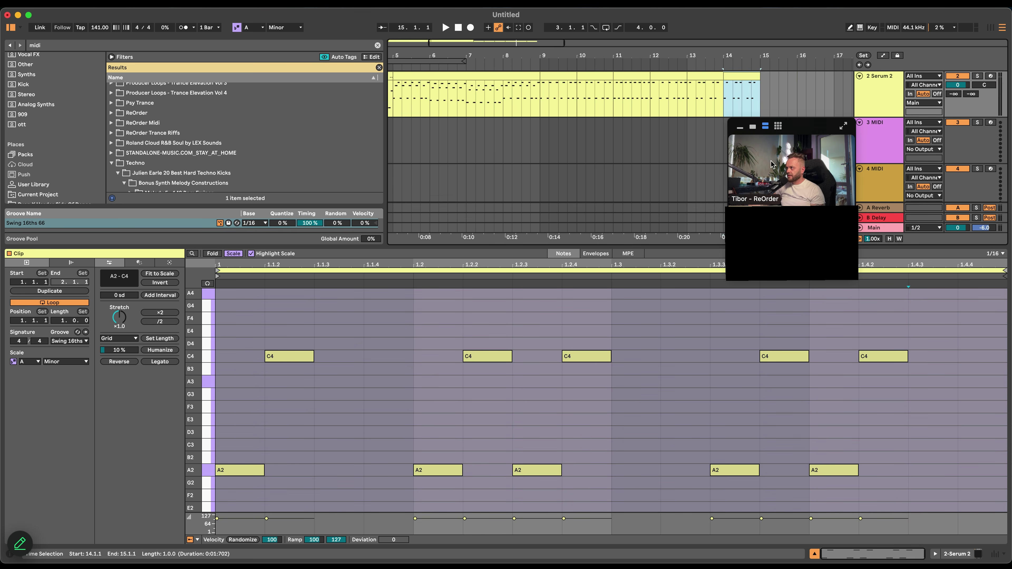
{"action": "left_click_drag", "start_coordinate": [281, 373], "coordinate": [823, 402]}
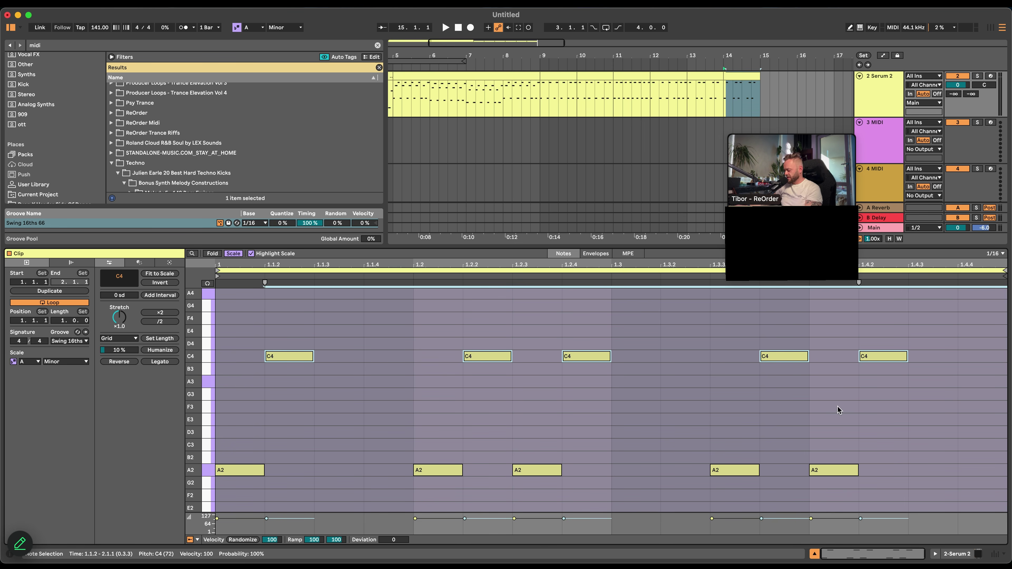
{"action": "key", "text": "Delete"}
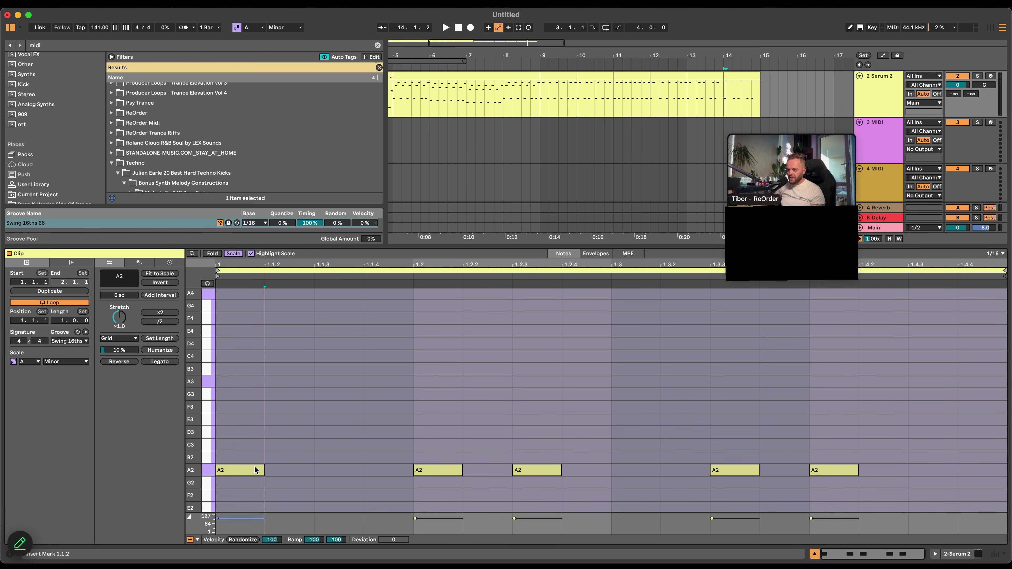
{"action": "left_click_drag", "start_coordinate": [335, 482], "coordinate": [861, 496]}
{"action": "key", "text": "Delete"}
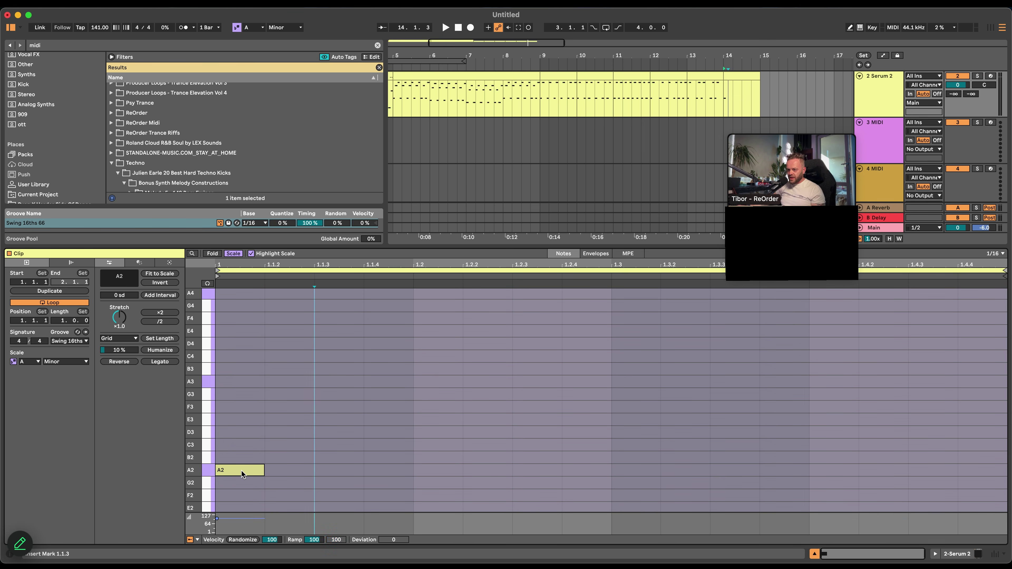
Copy the first A2 to C5 and A3 on the next two sixteenths and play the three-note figure
{"action": "left_click", "coordinate": [242, 474]}
{"action": "left_click_drag", "start_coordinate": [242, 474], "coordinate": [330, 415]}
{"action": "scroll", "coordinate": [287, 389], "scroll_direction": "up", "scroll_amount": 2}
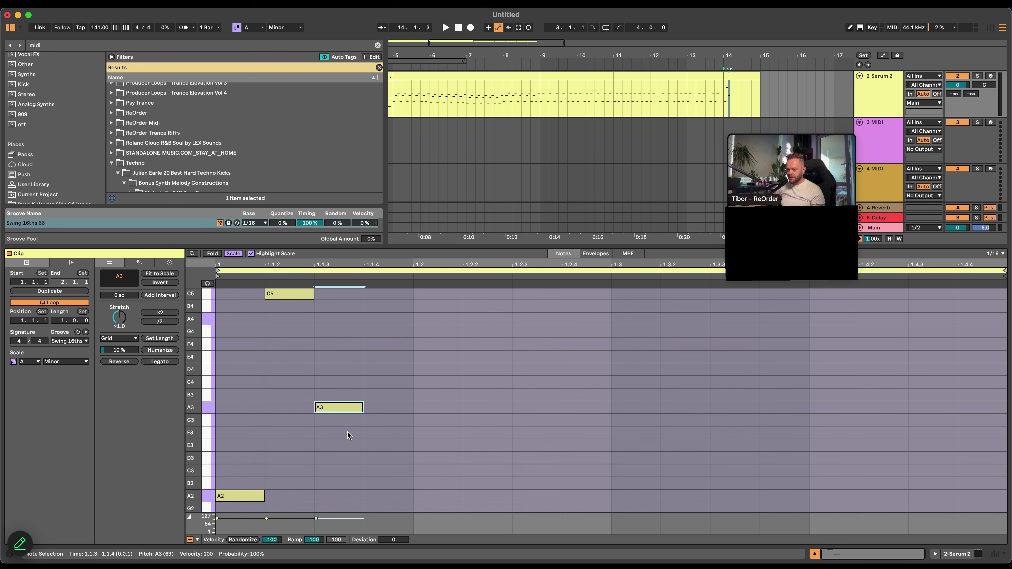
{"action": "key", "text": "space"}
{"action": "key", "text": "space"}
{"action": "left_click_drag", "start_coordinate": [189, 390], "coordinate": [170, 389]}
{"action": "key", "text": "space"}
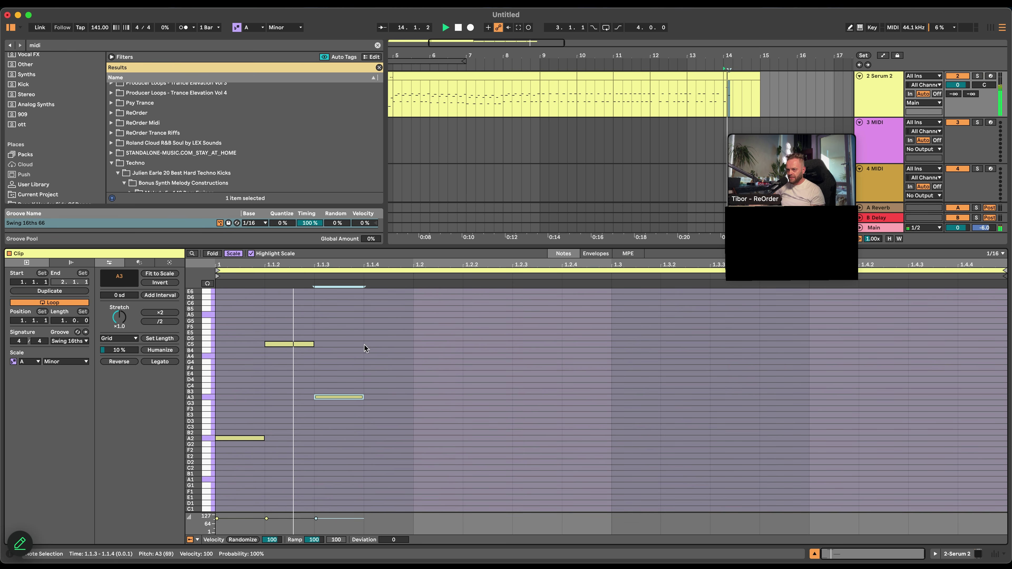
{"action": "key", "text": "space"}
Repeat the A2, C5, A3 figure four more times across bar 14 and play it
{"action": "left_click_drag", "start_coordinate": [360, 339], "coordinate": [237, 461]}
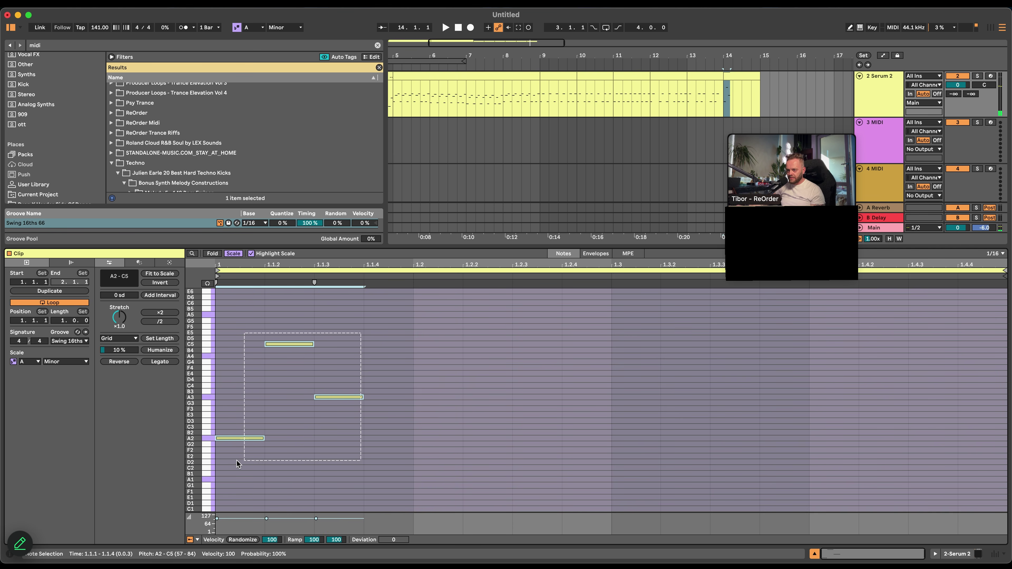
{"action": "key", "text": "super+d"}
{"action": "key", "text": "super+d"}
{"action": "key", "text": "super+d"}
{"action": "key", "text": "super+d"}
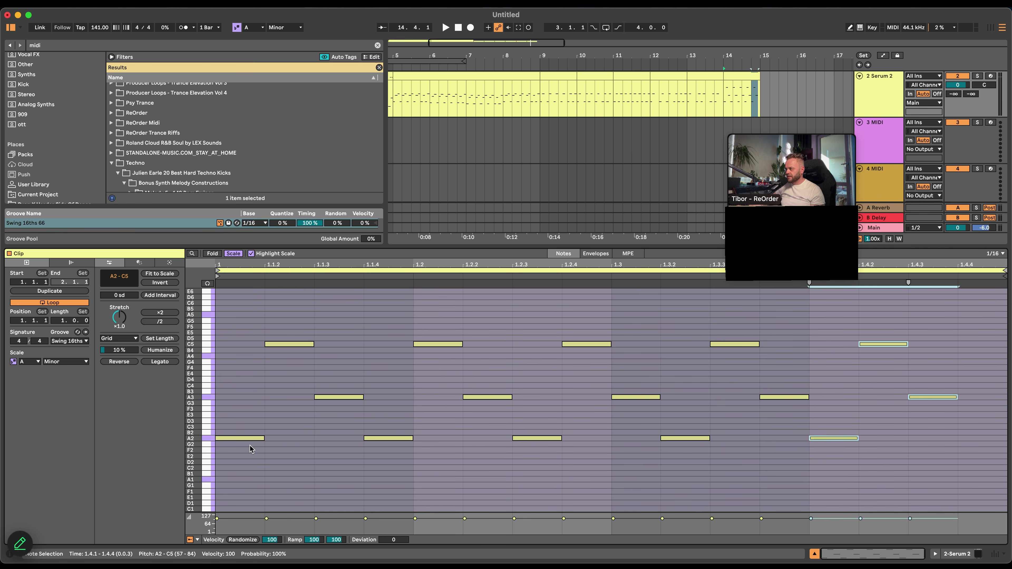
{"action": "key", "text": "space"}
Transpose all notes in bar 14 down one octave and play the result
{"action": "left_click", "coordinate": [859, 408]}
{"action": "key", "text": "super+a"}
{"action": "key", "text": "shift+Down"}
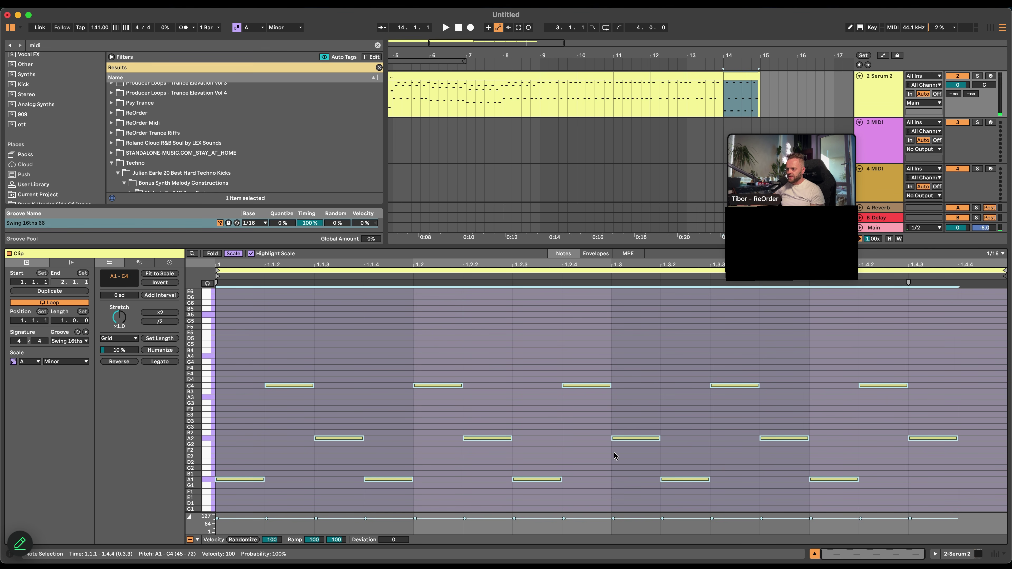
{"action": "key", "text": "space"}
{"action": "scroll", "coordinate": [667, 421], "scroll_direction": "down", "scroll_amount": 2}
{"action": "scroll", "coordinate": [933, 400], "scroll_direction": "up", "scroll_amount": 3}
{"action": "key", "text": "space"}
Add an A1 note on the last sixteenth of bar 14
{"action": "scroll", "coordinate": [934, 415], "scroll_direction": "down", "scroll_amount": 1}
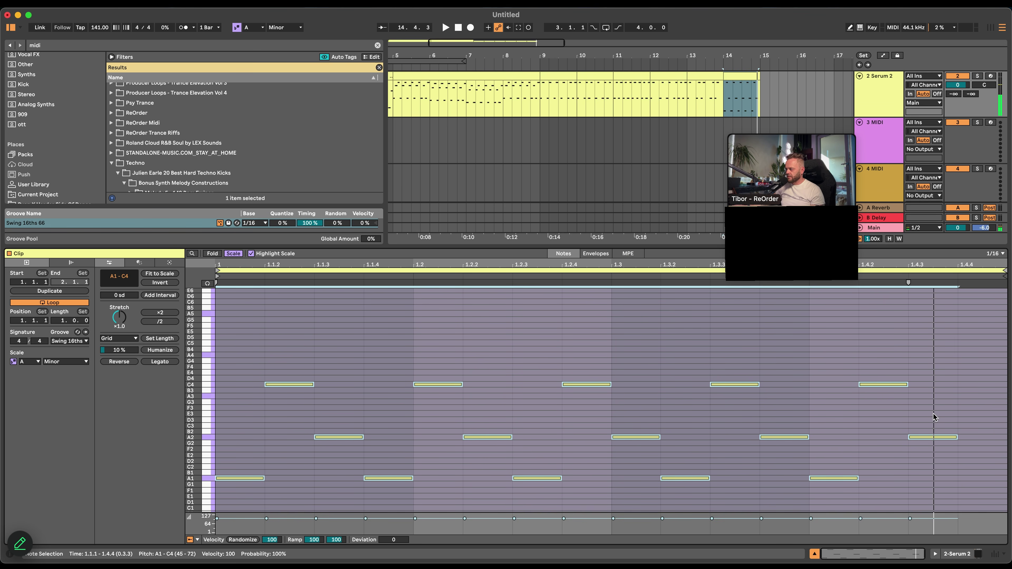
{"action": "left_click", "coordinate": [934, 414]}
{"action": "mouse_move", "coordinate": [922, 437]}
{"action": "left_mouse_down"}
{"action": "mouse_move", "coordinate": [972, 465]}
{"action": "mouse_move", "coordinate": [974, 476]}
{"action": "left_mouse_up"}
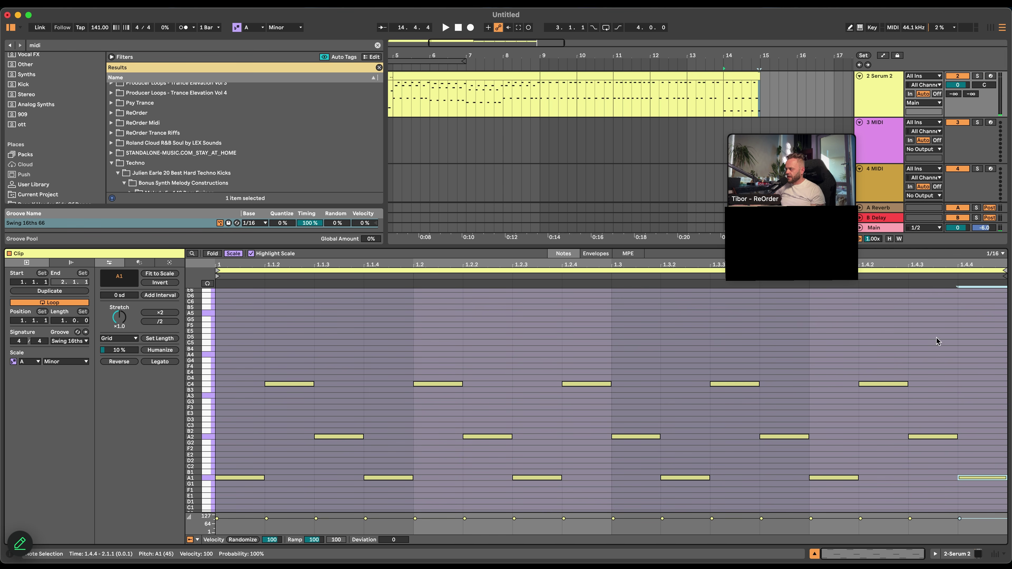
Try the last sixteenth note of bar 14 at E2 and play the result
{"action": "scroll", "coordinate": [813, 331], "scroll_direction": "down", "scroll_amount": 1}
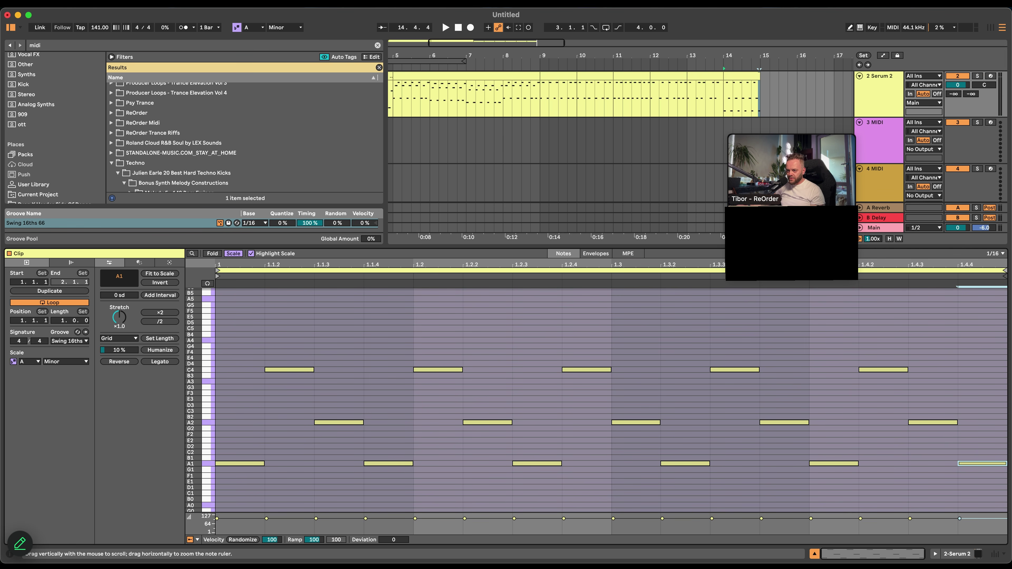
{"action": "left_click_drag", "start_coordinate": [200, 414], "coordinate": [232, 413]}
{"action": "scroll", "coordinate": [260, 437], "scroll_direction": "down", "scroll_amount": 3}
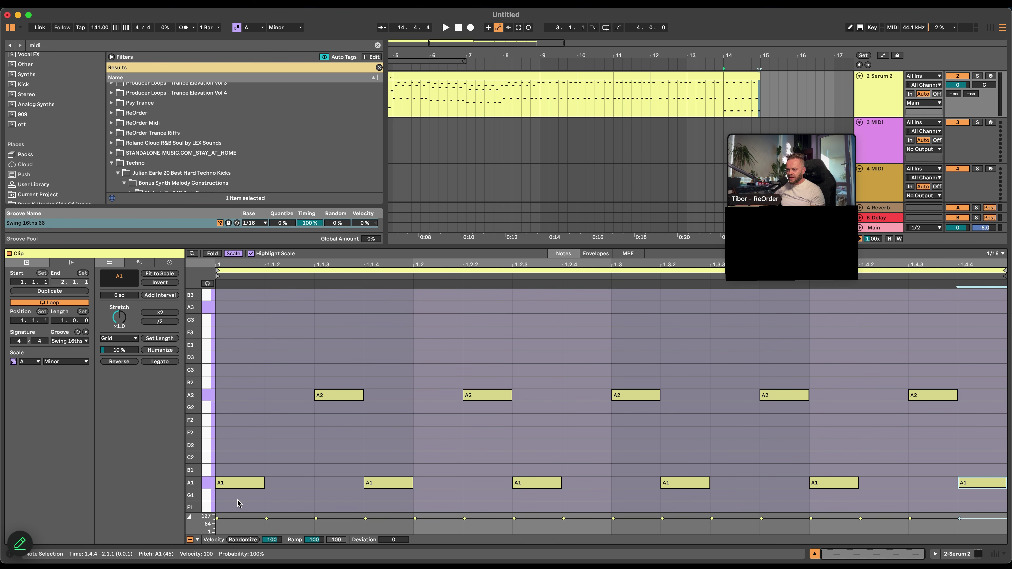
{"action": "scroll", "coordinate": [224, 407], "scroll_direction": "up", "scroll_amount": 3}
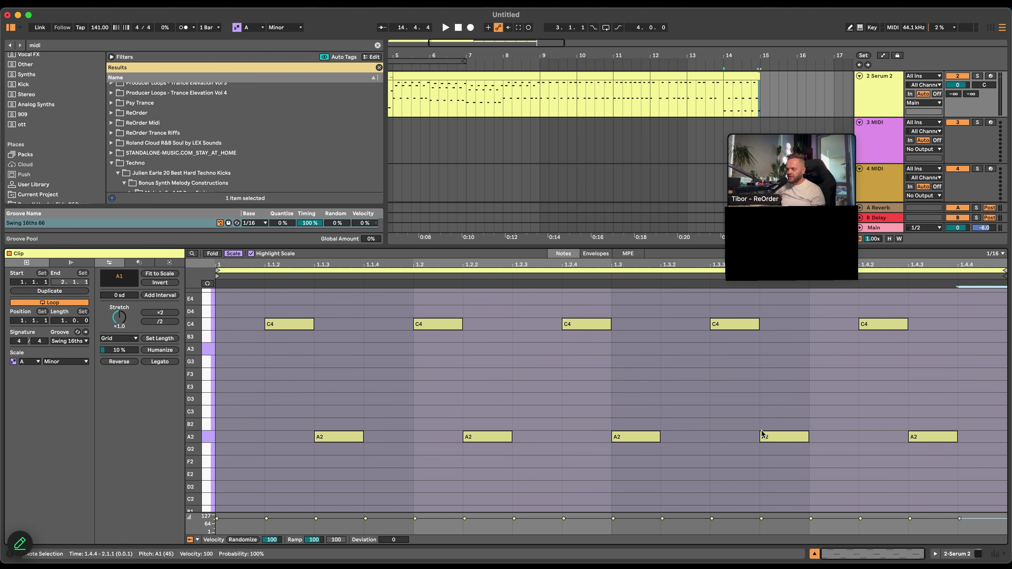
{"action": "scroll", "coordinate": [793, 443], "scroll_direction": "down", "scroll_amount": 4}
{"action": "scroll", "coordinate": [888, 462], "scroll_direction": "down", "scroll_amount": 1}
{"action": "left_click_drag", "start_coordinate": [977, 453], "coordinate": [976, 406]}
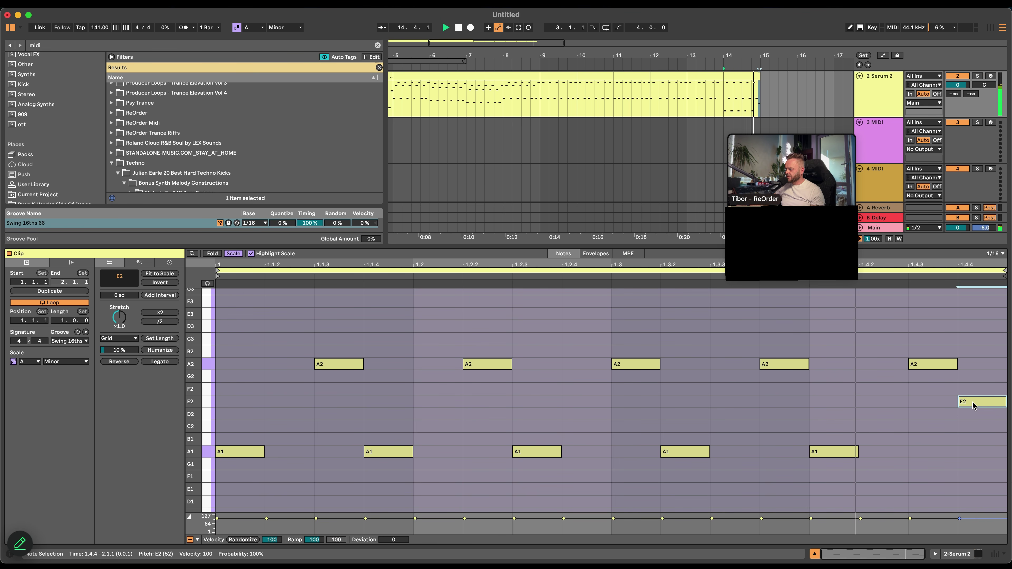
Audition the last note of bar 14 an octave higher at E3, and return it to A1
{"action": "scroll", "coordinate": [975, 413], "scroll_direction": "up", "scroll_amount": 5}
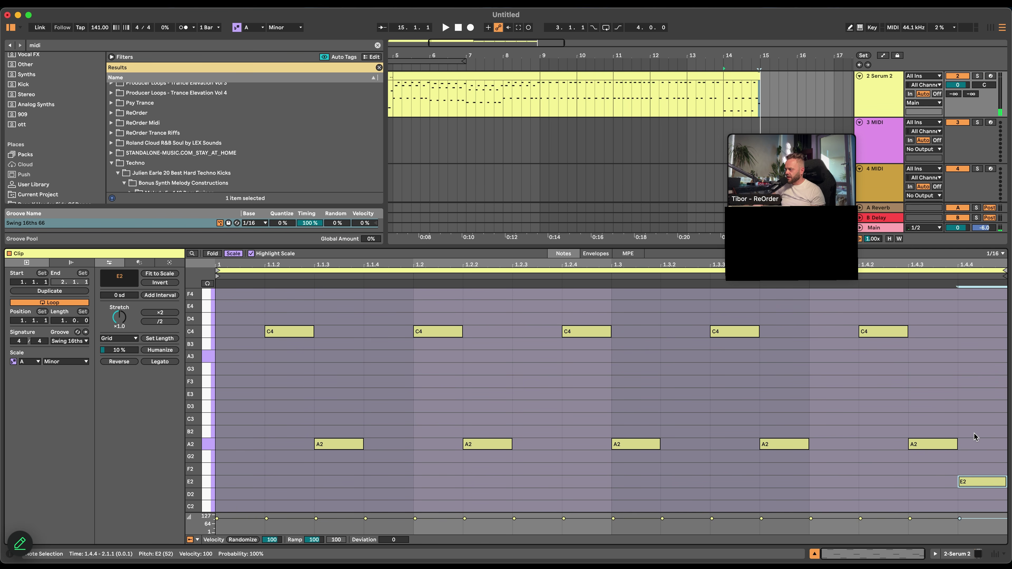
{"action": "key", "text": "shift+Up"}
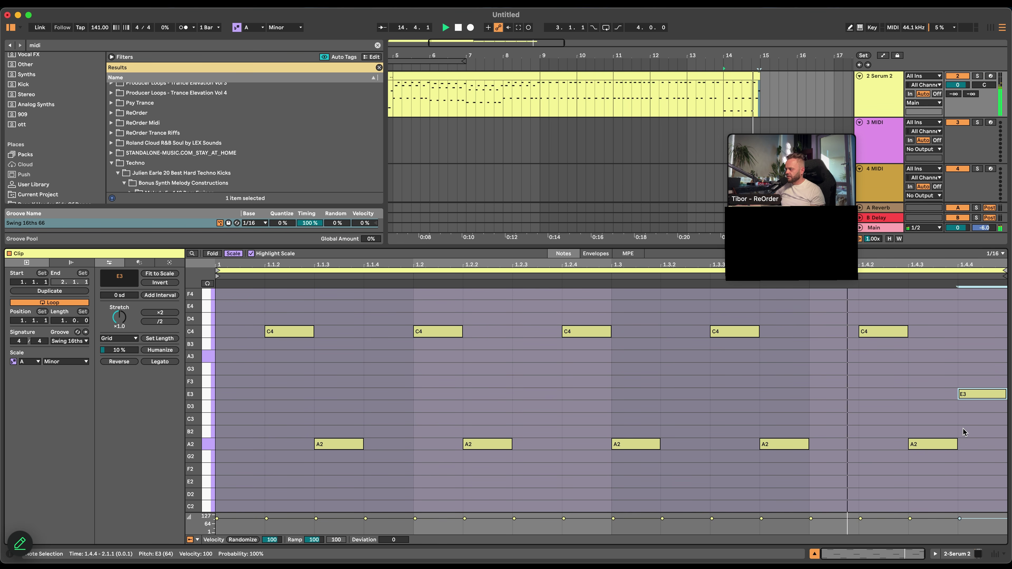
{"action": "scroll", "coordinate": [963, 426], "scroll_direction": "down", "scroll_amount": 3}
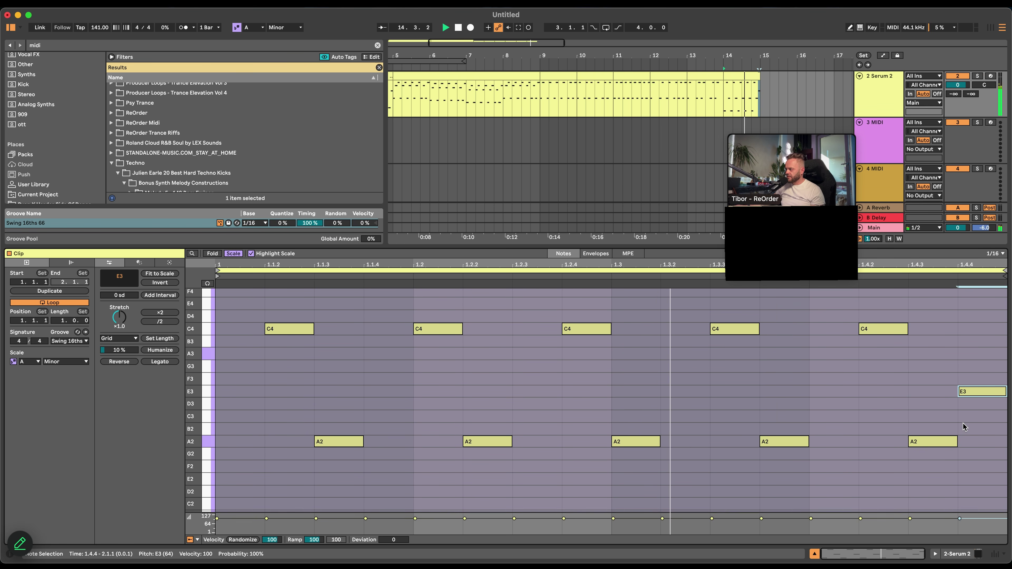
{"action": "scroll", "coordinate": [971, 392], "scroll_direction": "up", "scroll_amount": 3}
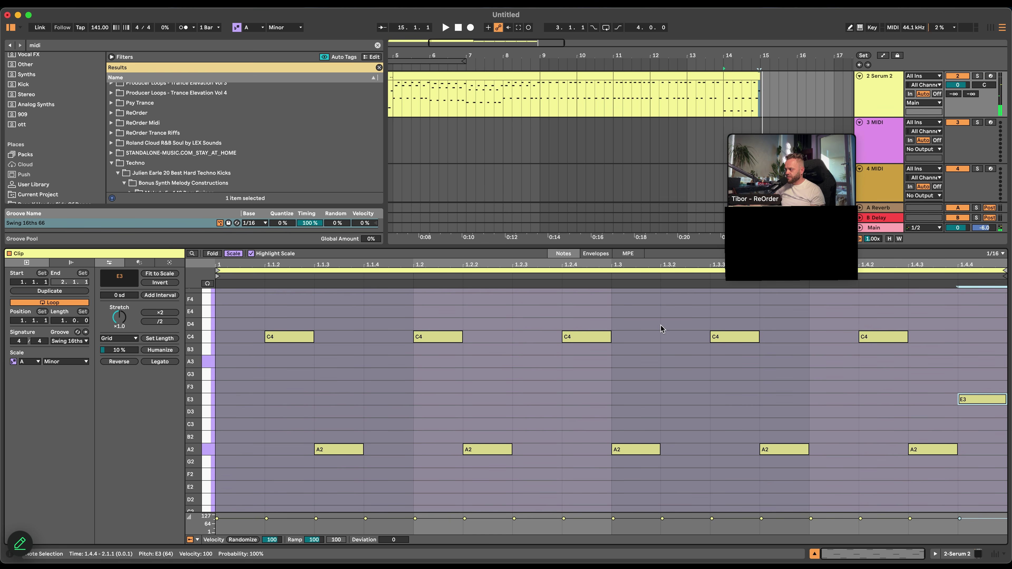
{"action": "scroll", "coordinate": [981, 440], "scroll_direction": "down", "scroll_amount": 4}
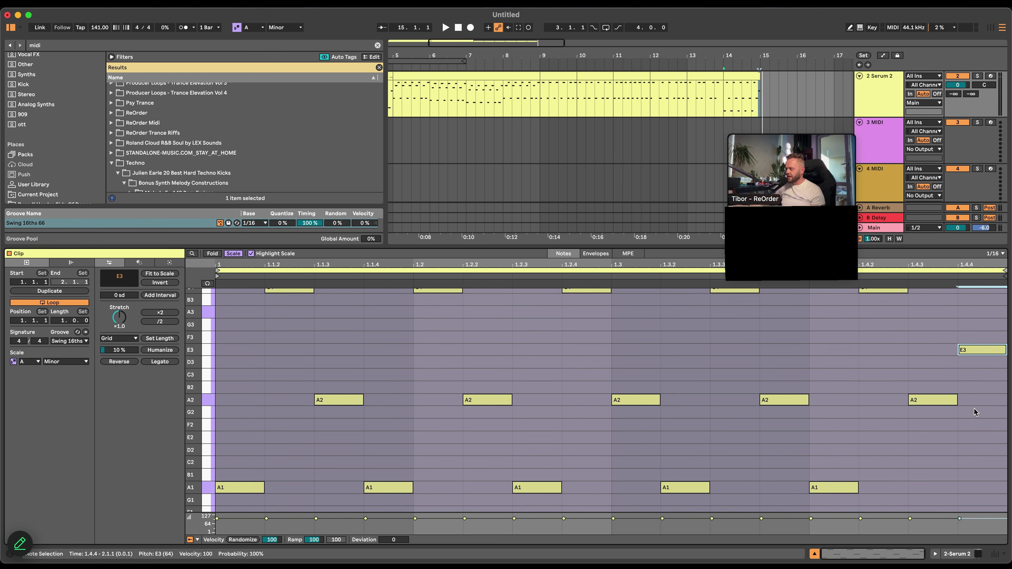
{"action": "left_click_drag", "start_coordinate": [983, 337], "coordinate": [981, 477]}
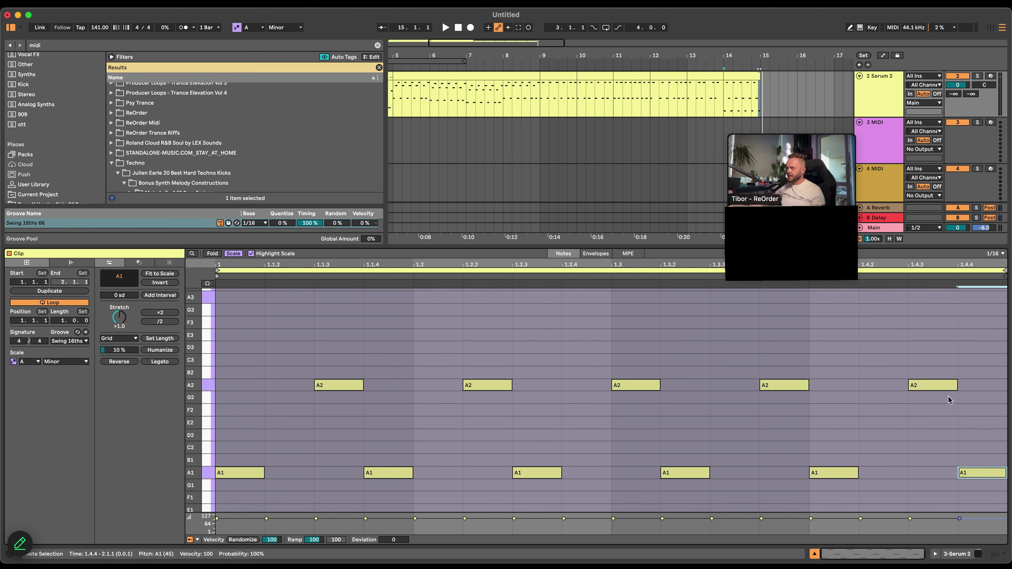
Duplicate the bar 14 clip on the Serum 2 track into bar 15
{"action": "scroll", "coordinate": [716, 104], "scroll_direction": "right", "scroll_amount": 2}
{"action": "left_click", "coordinate": [716, 104]}
{"action": "key", "text": "ctrl+d"}
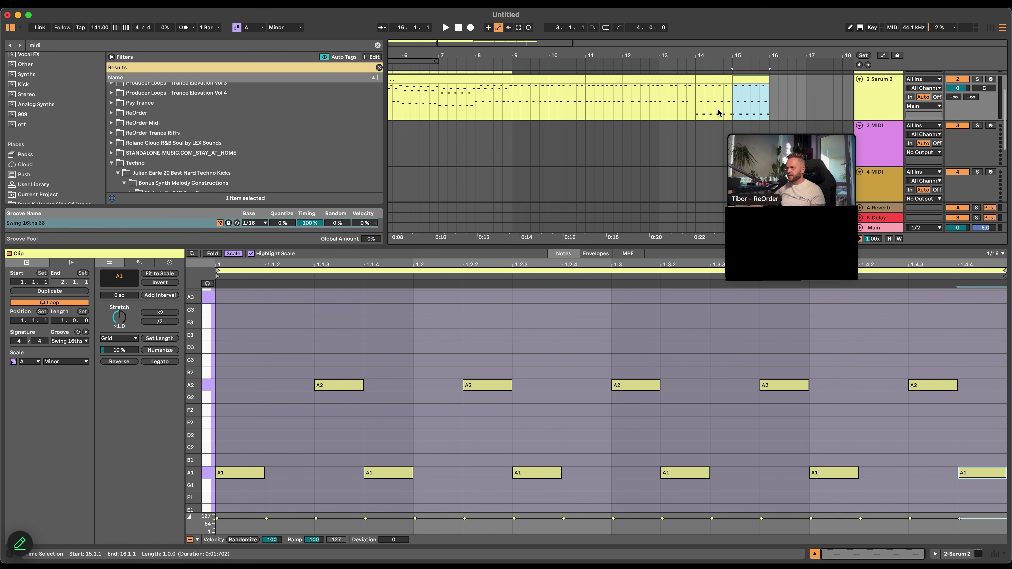
Delete all notes in the bar 15 clip except the first A1 and C4
{"action": "left_click_drag", "start_coordinate": [382, 246], "coordinate": [410, 142]}
{"action": "scroll", "coordinate": [359, 253], "scroll_direction": "up", "scroll_amount": 3}
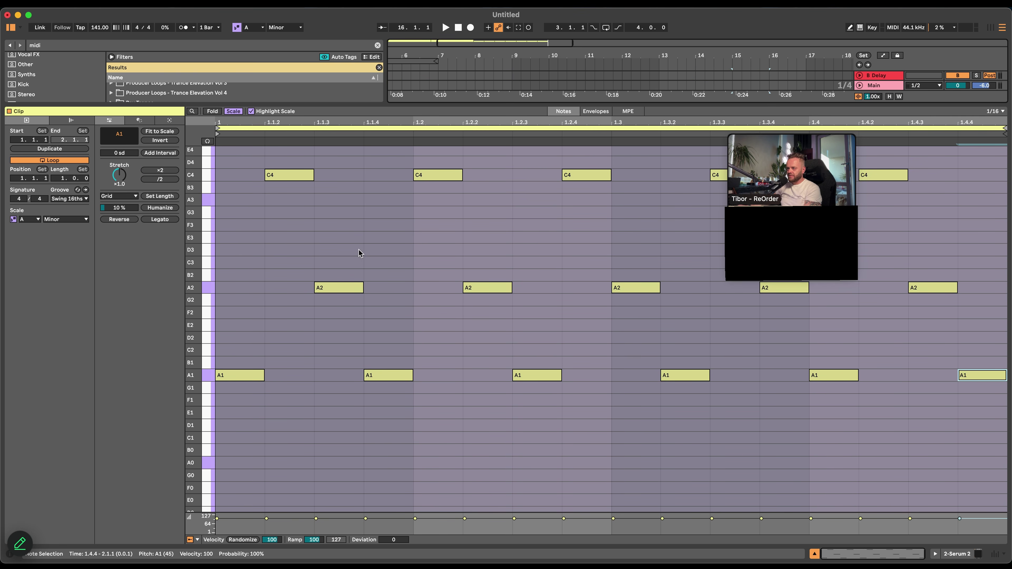
{"action": "left_click_drag", "start_coordinate": [327, 172], "coordinate": [976, 403]}
{"action": "key", "text": "Delete"}
{"action": "scroll", "coordinate": [287, 311], "scroll_direction": "up", "scroll_amount": 3}
{"action": "scroll", "coordinate": [285, 311], "scroll_direction": "up", "scroll_amount": 2}
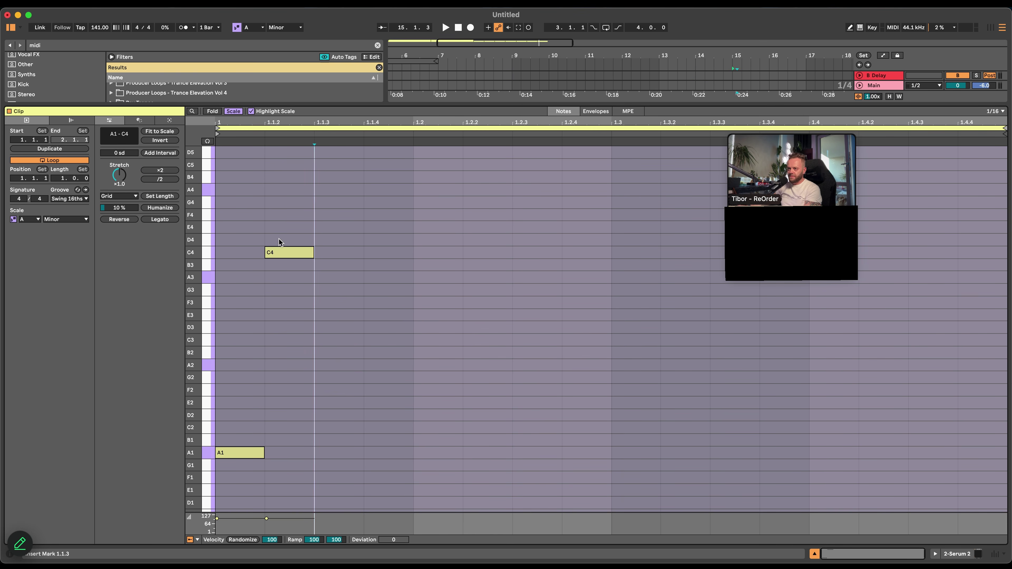
{"action": "left_click", "coordinate": [280, 255]}
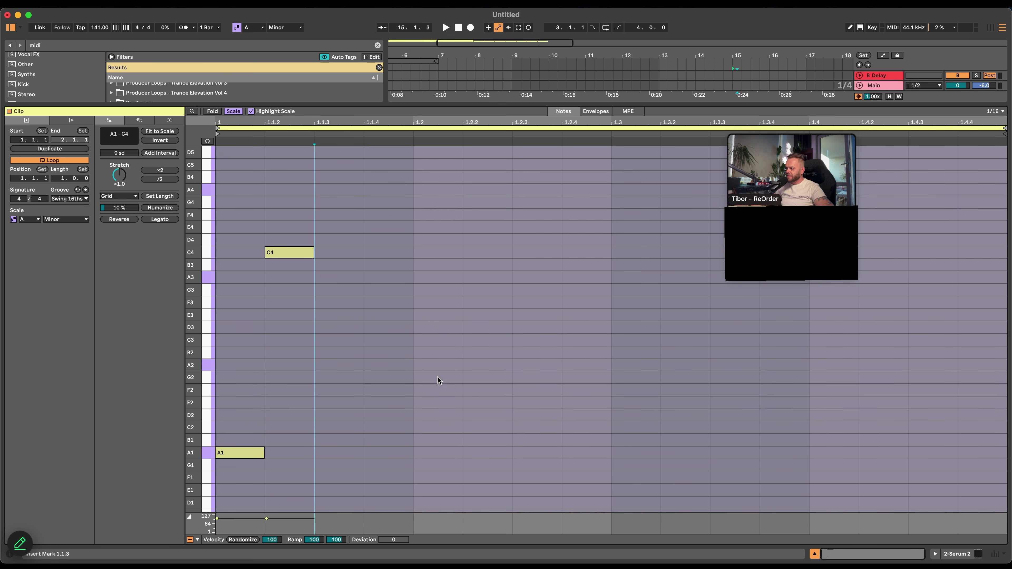
{"action": "left_click_drag", "start_coordinate": [198, 348], "coordinate": [169, 348]}
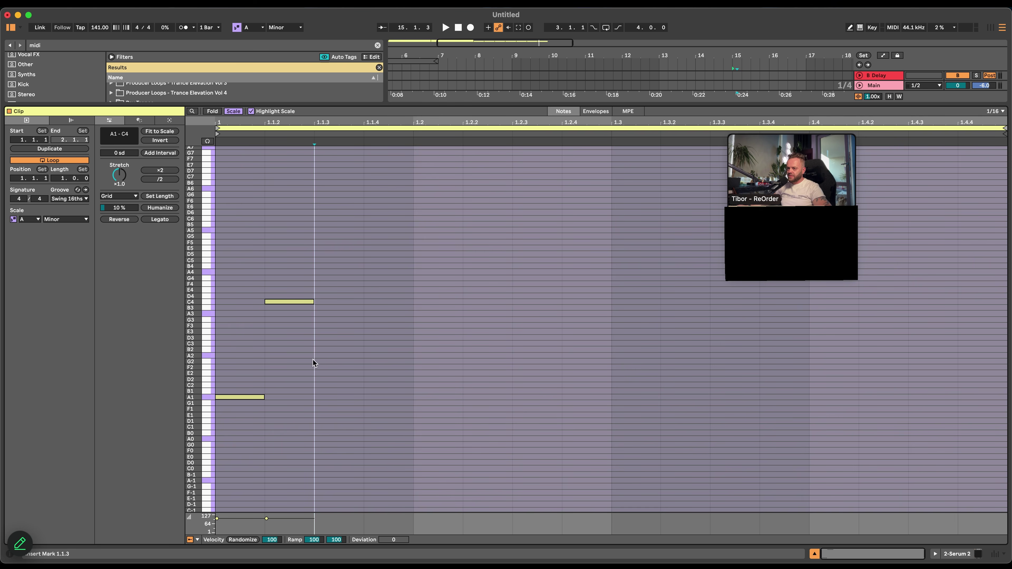
{"action": "left_click", "coordinate": [282, 301]}
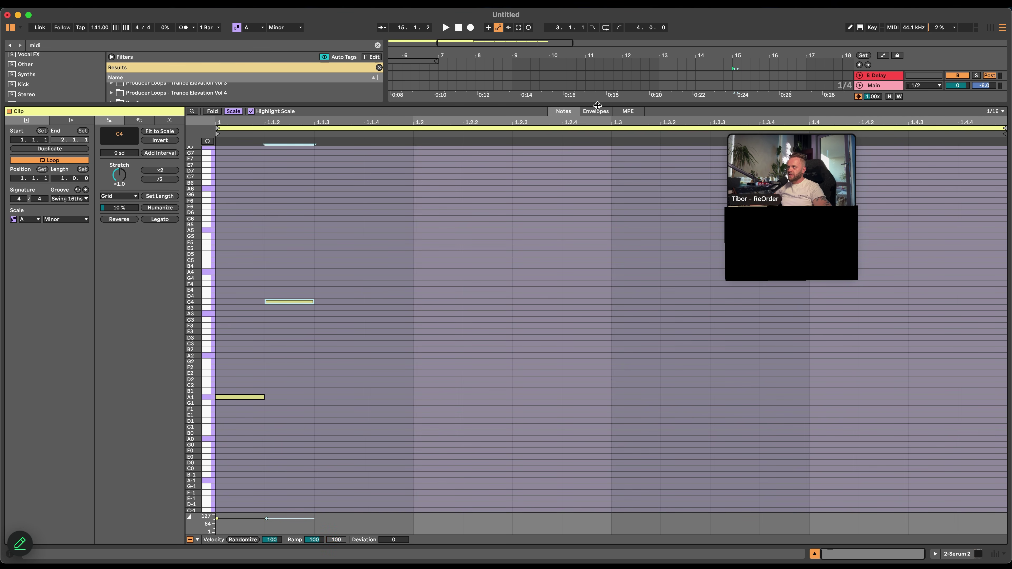
Set the arrangement's fixed grid to 1 Bar and insert an empty four-bar MIDI clip over bars 15 to 18 on the second Serum 2 track
{"action": "left_click_drag", "start_coordinate": [598, 106], "coordinate": [614, 250]}
{"action": "scroll", "coordinate": [712, 120], "scroll_direction": "right", "scroll_amount": 5}
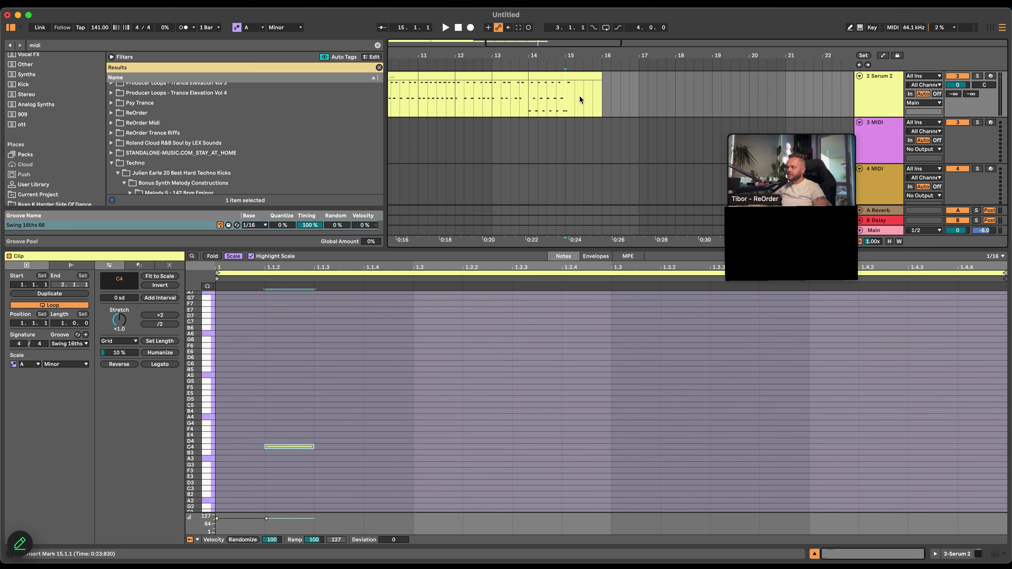
{"action": "left_click_drag", "start_coordinate": [580, 97], "coordinate": [642, 85]}
{"action": "scroll", "coordinate": [642, 86], "scroll_direction": "up", "scroll_amount": 2}
{"action": "right_click", "coordinate": [648, 137]}
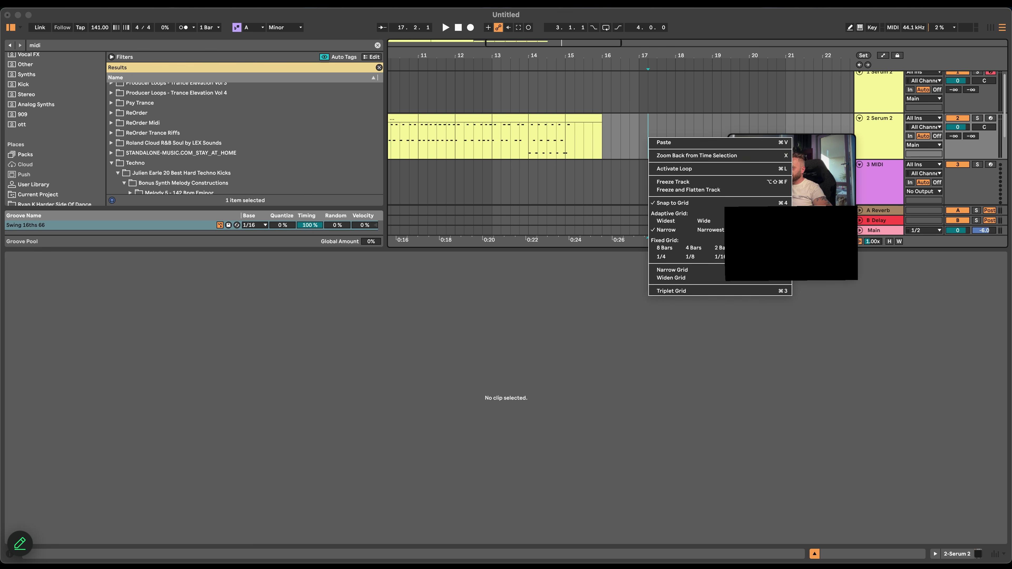
{"action": "left_click", "coordinate": [750, 248]}
{"action": "left_click_drag", "start_coordinate": [595, 148], "coordinate": [657, 139]}
{"action": "key", "text": "super+shift+m"}
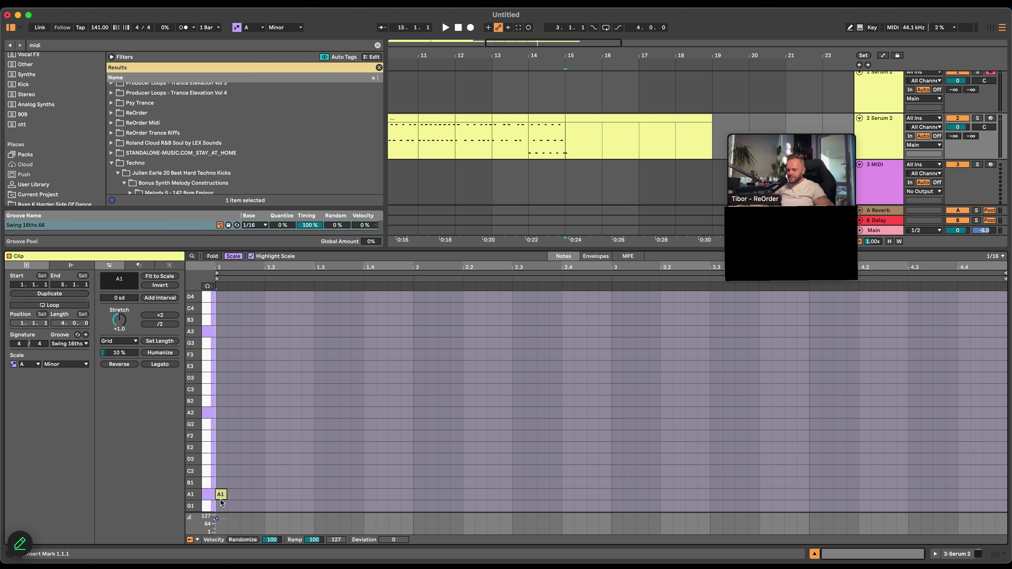
Fill the four-bar clip with sixteenth-long A1 notes on every second sixteenth, starting at 1.1.1
{"action": "left_click_drag", "start_coordinate": [221, 498], "coordinate": [245, 496]}
{"action": "key", "text": "super+a"}
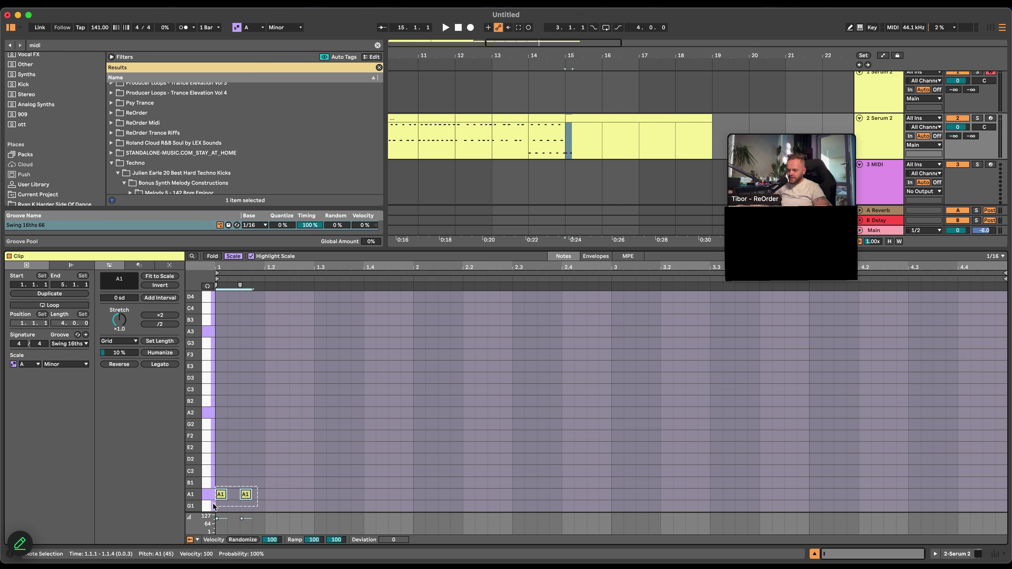
{"action": "key", "text": "super+d"}
{"action": "key", "text": "super+d"}
{"action": "key", "text": "super+d"}
{"action": "key", "text": "super+d"}
{"action": "key", "text": "super+d"}
{"action": "key", "text": "super+d"}
{"action": "key", "text": "super+d"}
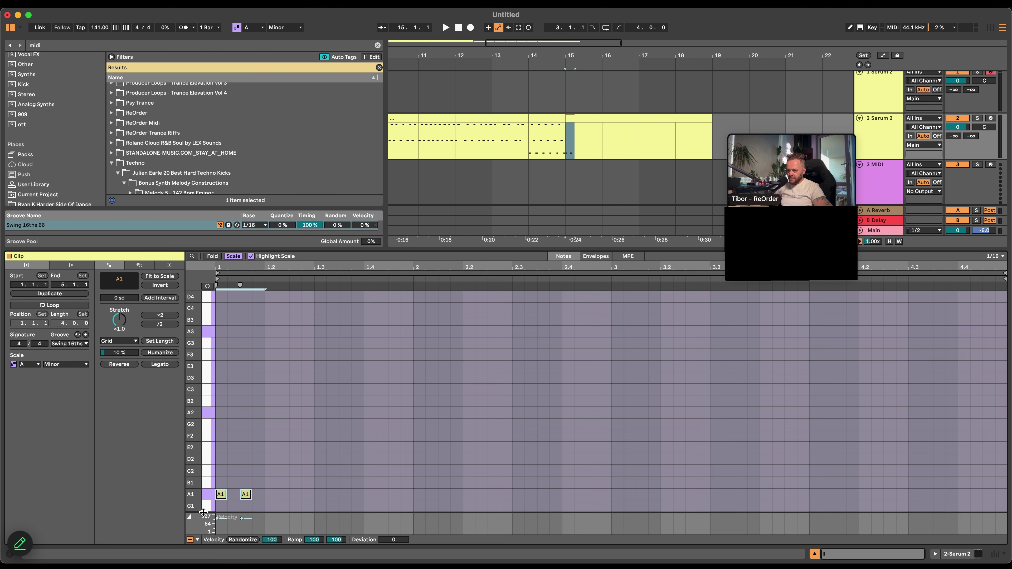
{"action": "key", "text": "super+d"}
{"action": "key", "text": "super+d"}
{"action": "key", "text": "super+d"}
{"action": "key", "text": "super+d"}
{"action": "key", "text": "super+d"}
{"action": "key", "text": "super+d"}
{"action": "key", "text": "super+d"}
{"action": "key", "text": "super+d"}
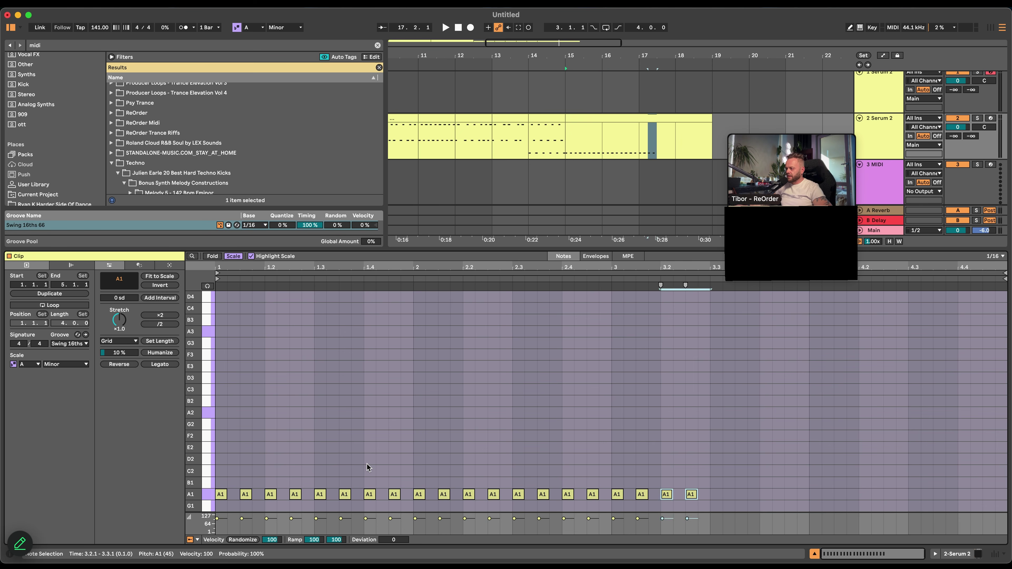
Add C3 notes on every third sixteenth across the four bars, starting at 1.1.2
{"action": "double_click", "coordinate": [231, 391]}
{"action": "right_click", "coordinate": [274, 386]}
{"action": "left_click", "coordinate": [348, 333]}
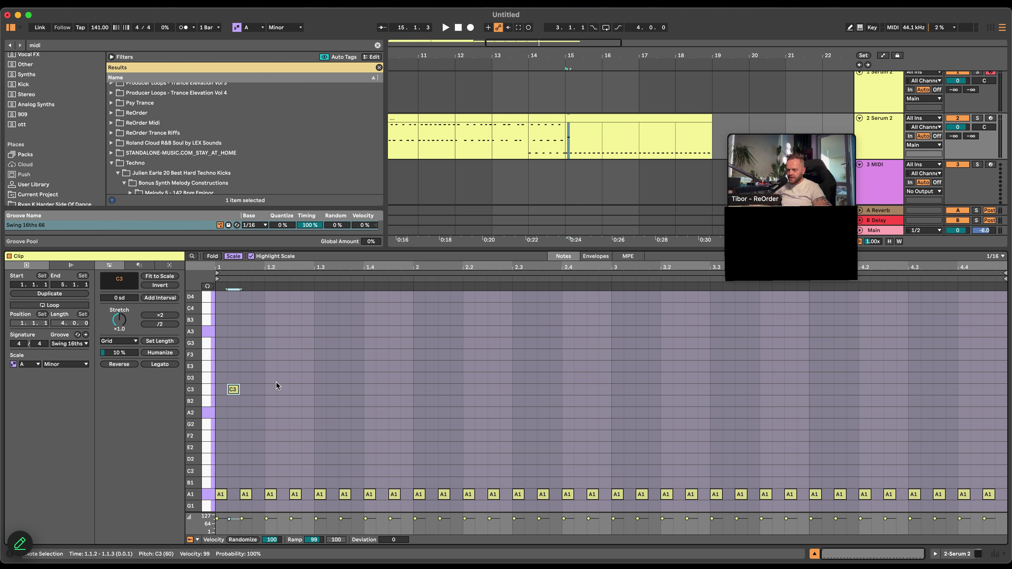
{"action": "double_click", "coordinate": [306, 389]}
{"action": "left_click_drag", "start_coordinate": [220, 380], "coordinate": [318, 403]}
{"action": "key", "text": "super+d"}
{"action": "key", "text": "Right"}
{"action": "left_click_drag", "start_coordinate": [441, 374], "coordinate": [217, 401]}
{"action": "key", "text": "super+d"}
{"action": "left_click_drag", "start_coordinate": [450, 389], "coordinate": [865, 391]}
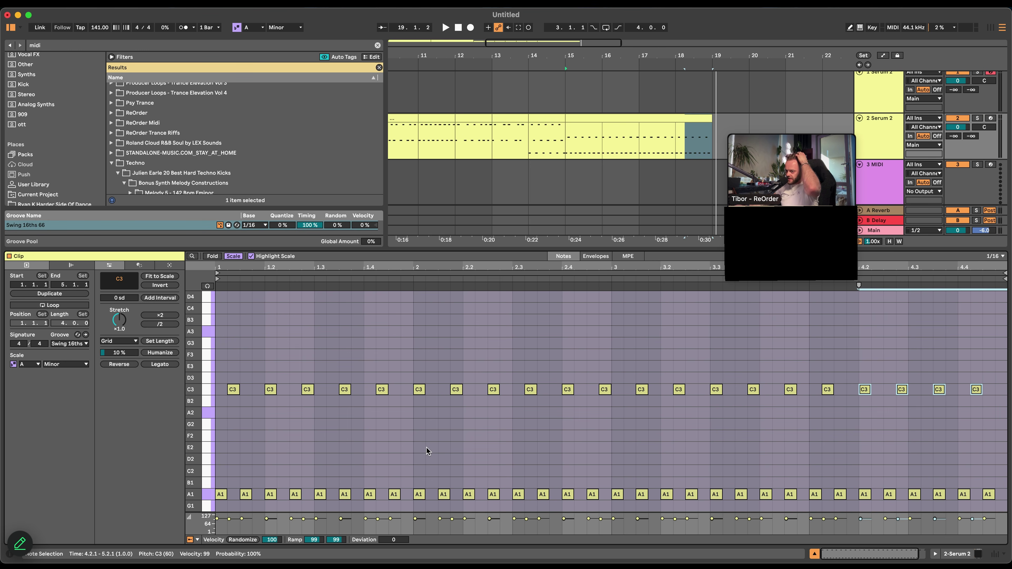
Transpose all C3 notes in the clip up one octave to C4 and play the result
{"action": "left_click", "coordinate": [207, 393]}
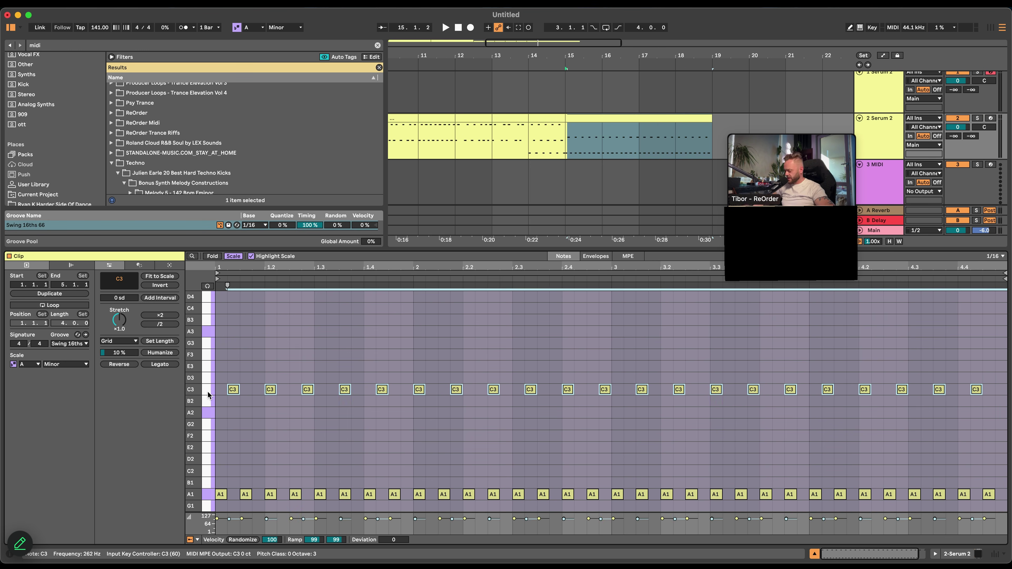
{"action": "key", "text": "shift+Up"}
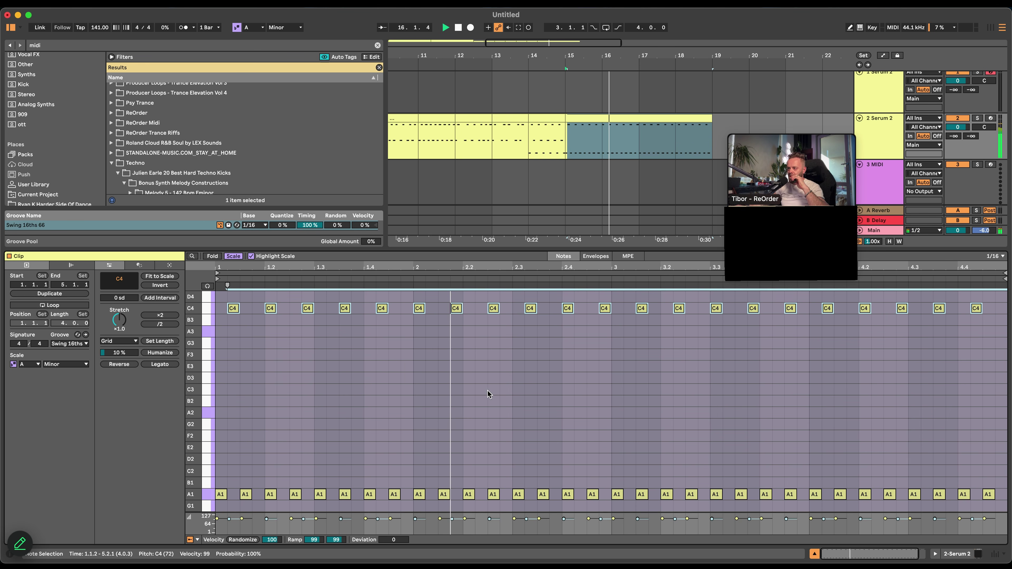
{"action": "scroll", "coordinate": [490, 394], "scroll_direction": "up", "scroll_amount": 5}
{"action": "scroll", "coordinate": [506, 402], "scroll_direction": "down", "scroll_amount": 4}
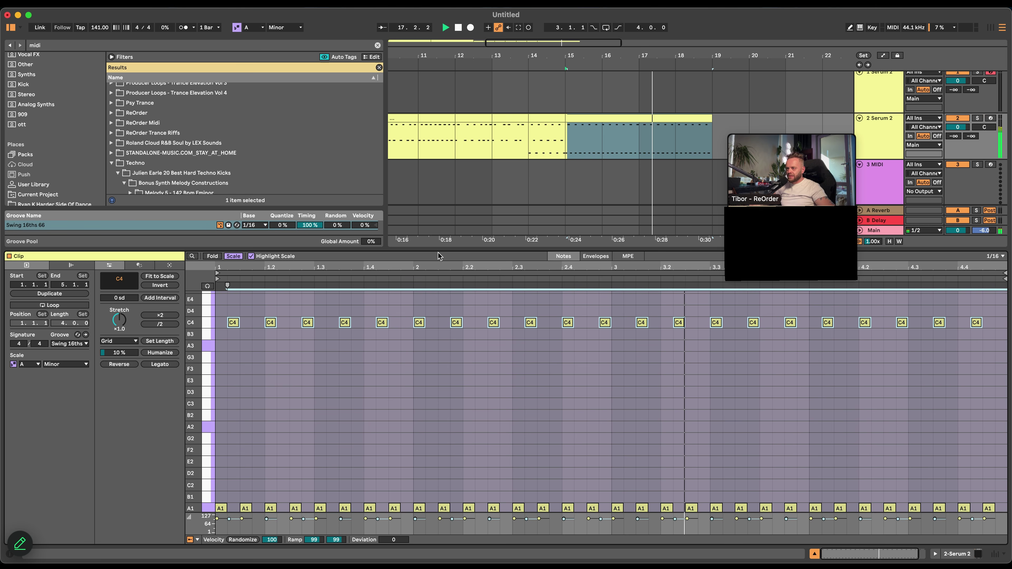
{"action": "left_click_drag", "start_coordinate": [438, 249], "coordinate": [436, 228]}
{"action": "key", "text": "space"}
{"action": "scroll", "coordinate": [445, 348], "scroll_direction": "down", "scroll_amount": 2}
{"action": "scroll", "coordinate": [429, 353], "scroll_direction": "up", "scroll_amount": 4}
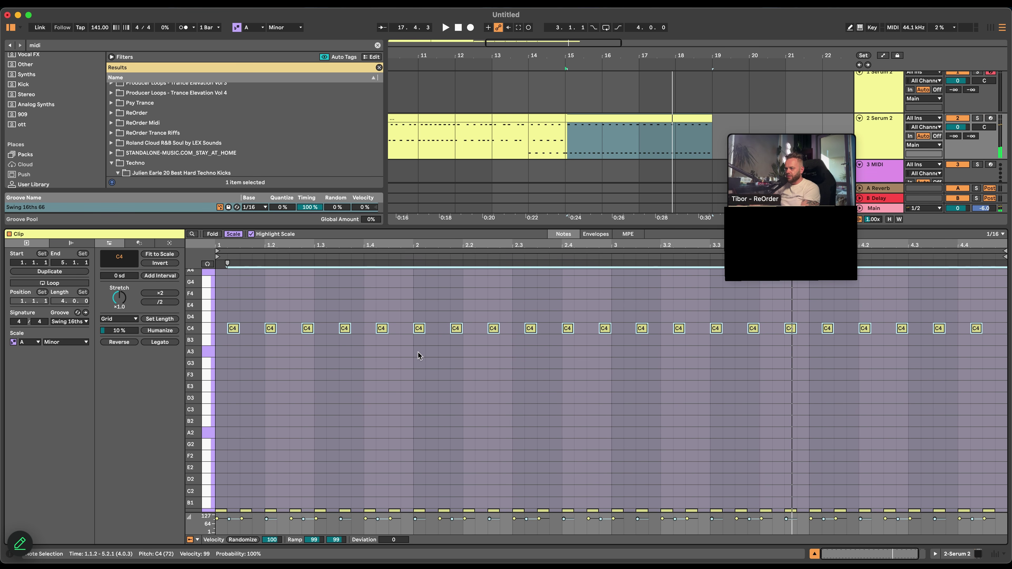
Lower the A1 bass notes in the clip's second bar to F1
{"action": "scroll", "coordinate": [423, 344], "scroll_direction": "down", "scroll_amount": 7}
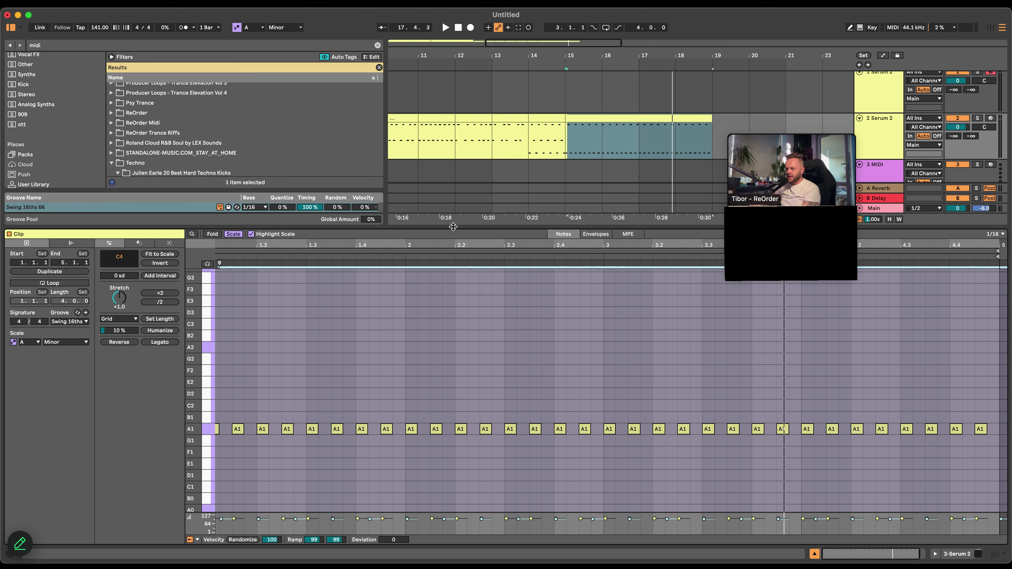
{"action": "left_click_drag", "start_coordinate": [453, 227], "coordinate": [454, 183]}
{"action": "scroll", "coordinate": [438, 358], "scroll_direction": "up", "scroll_amount": 5}
{"action": "left_click_drag", "start_coordinate": [409, 417], "coordinate": [589, 457]}
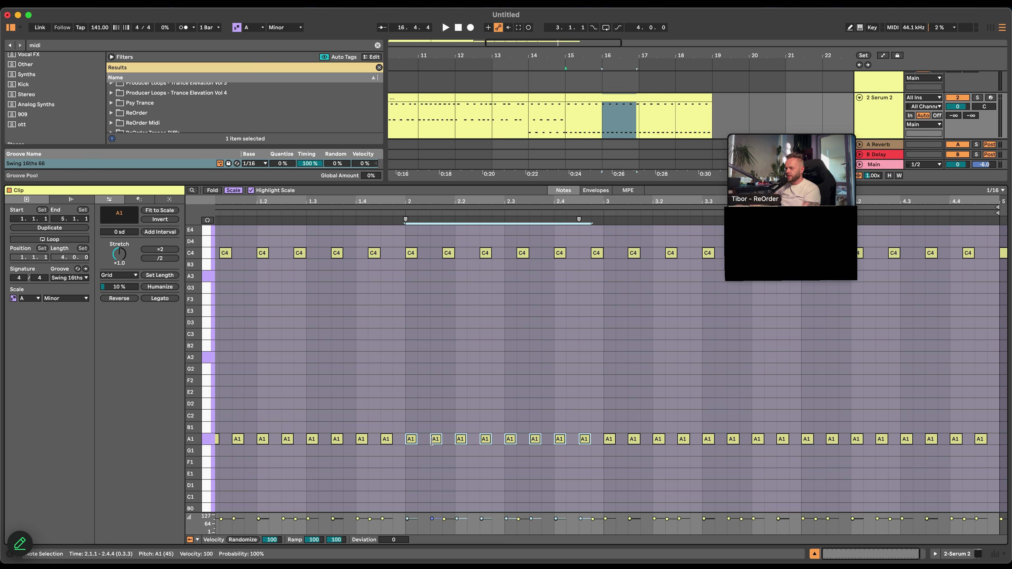
{"action": "left_click", "coordinate": [211, 430]}
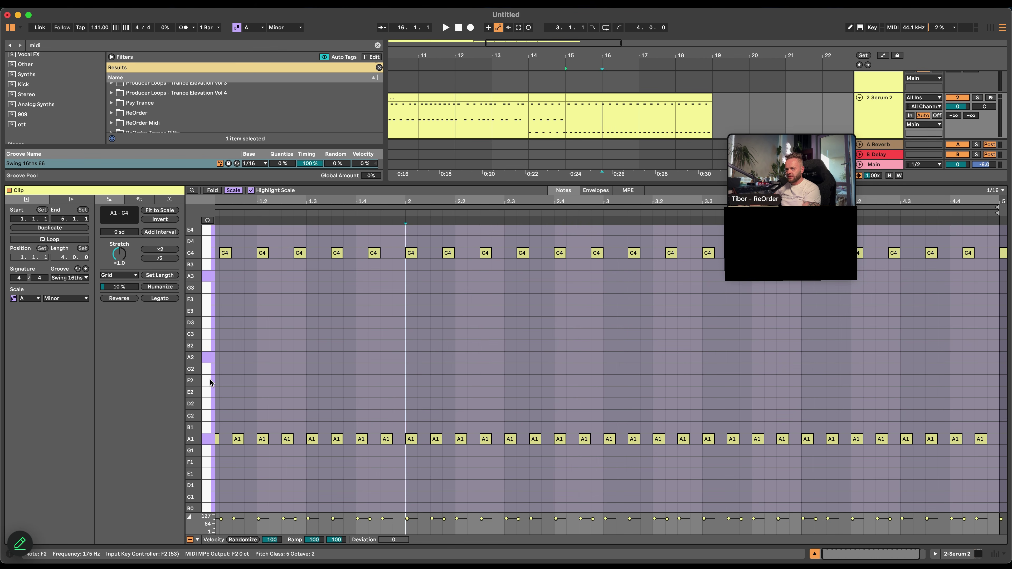
{"action": "left_click_drag", "start_coordinate": [403, 427], "coordinate": [591, 482]}
{"action": "key", "text": "Down"}
{"action": "key", "text": "Down"}
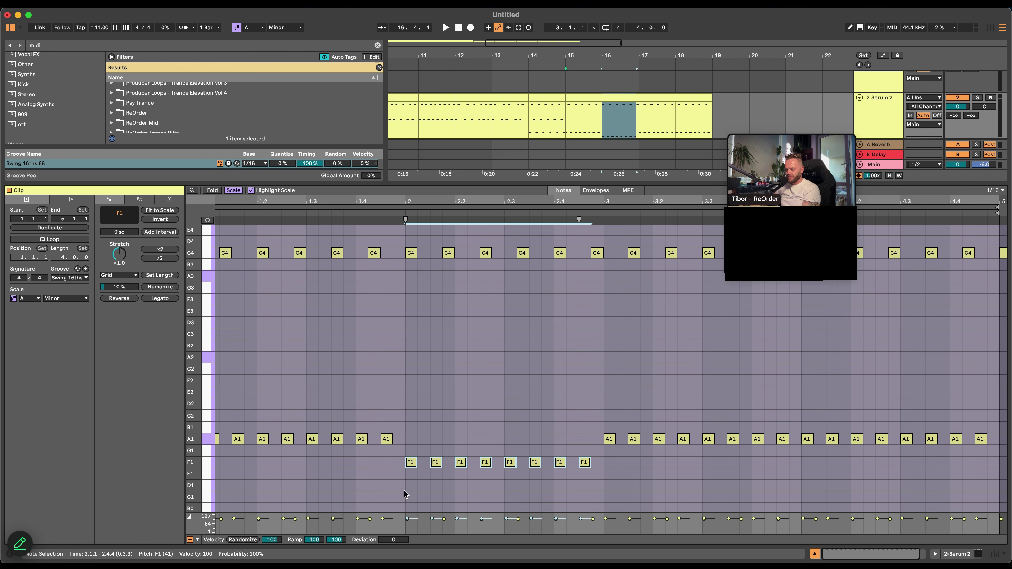
Raise the A1 bass notes in the clip's third bar to D2
{"action": "left_click_drag", "start_coordinate": [594, 408], "coordinate": [788, 457]}
{"action": "key", "text": "Up"}
{"action": "key", "text": "Up"}
{"action": "key", "text": "Up"}
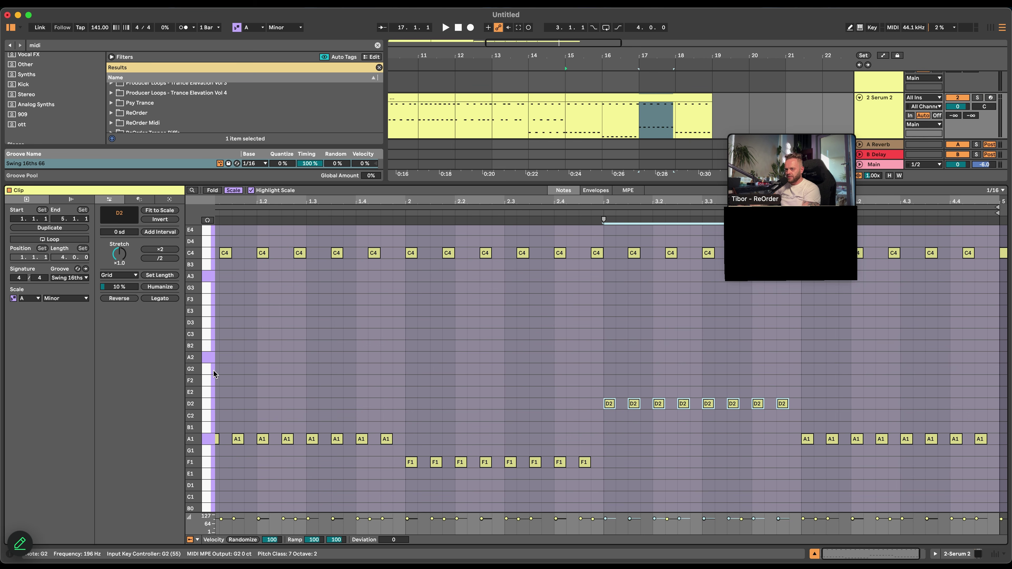
Raise the A1 bass notes in the clip's fourth bar to B1 and play the four-bar pattern
{"action": "left_click_drag", "start_coordinate": [789, 478], "coordinate": [992, 434]}
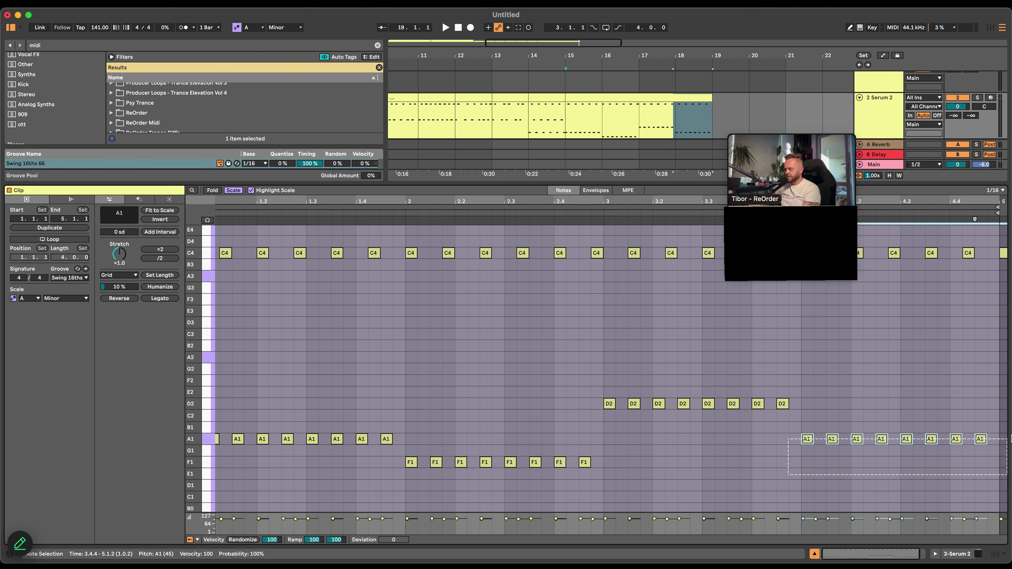
{"action": "key", "text": "Up"}
{"action": "key", "text": "space"}
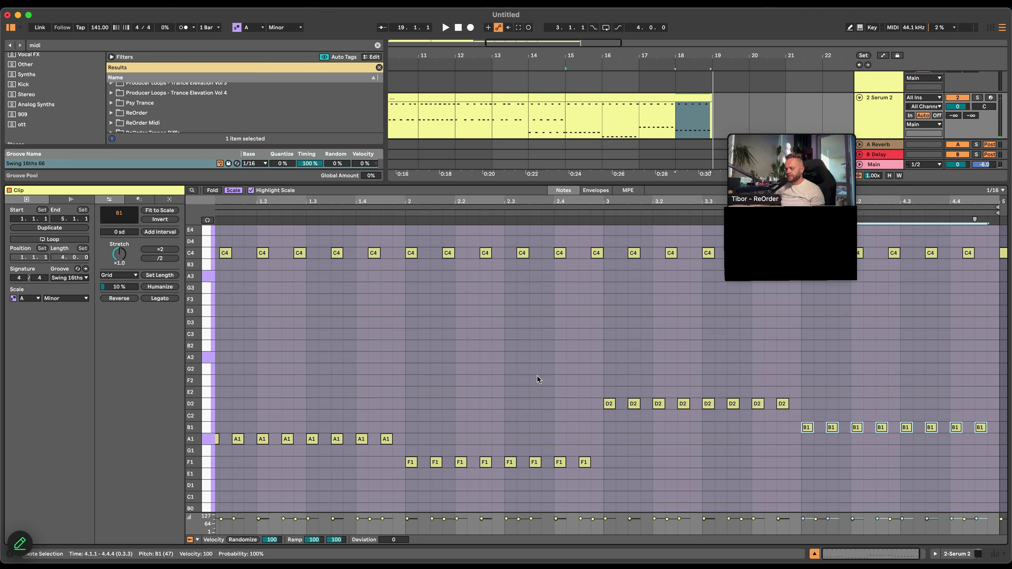
{"action": "scroll", "coordinate": [354, 397], "scroll_direction": "left", "scroll_amount": 1}
{"action": "scroll", "coordinate": [354, 397], "scroll_direction": "up", "scroll_amount": 1}
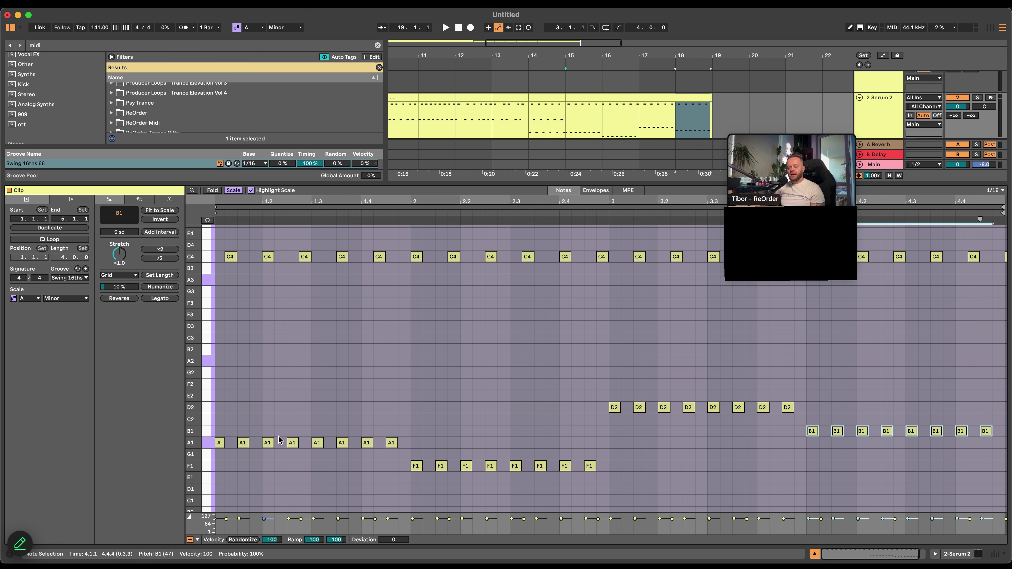
{"action": "mouse_move", "coordinate": [400, 562]}
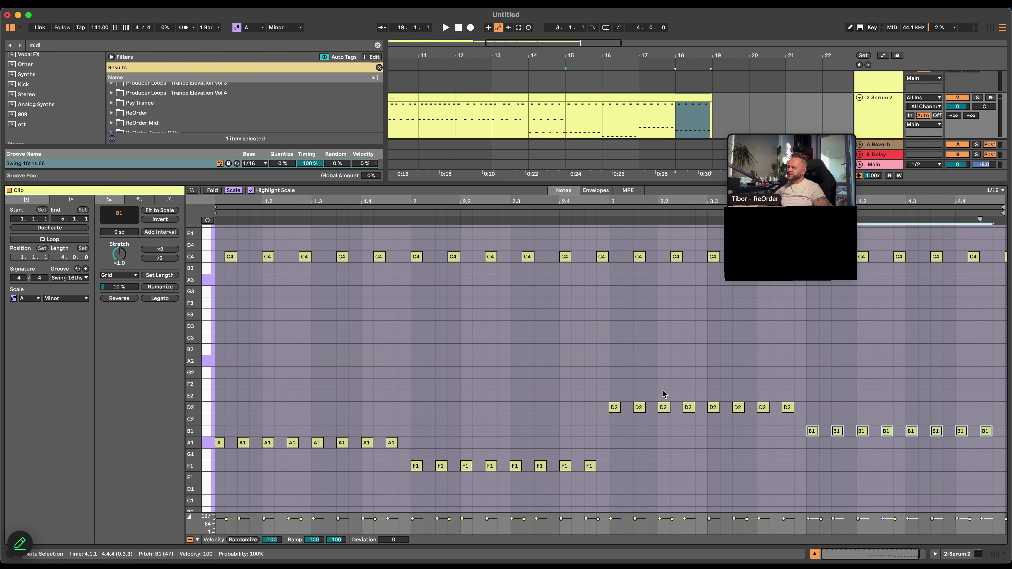
{"action": "scroll", "coordinate": [661, 387], "scroll_direction": "up", "scroll_amount": 1}
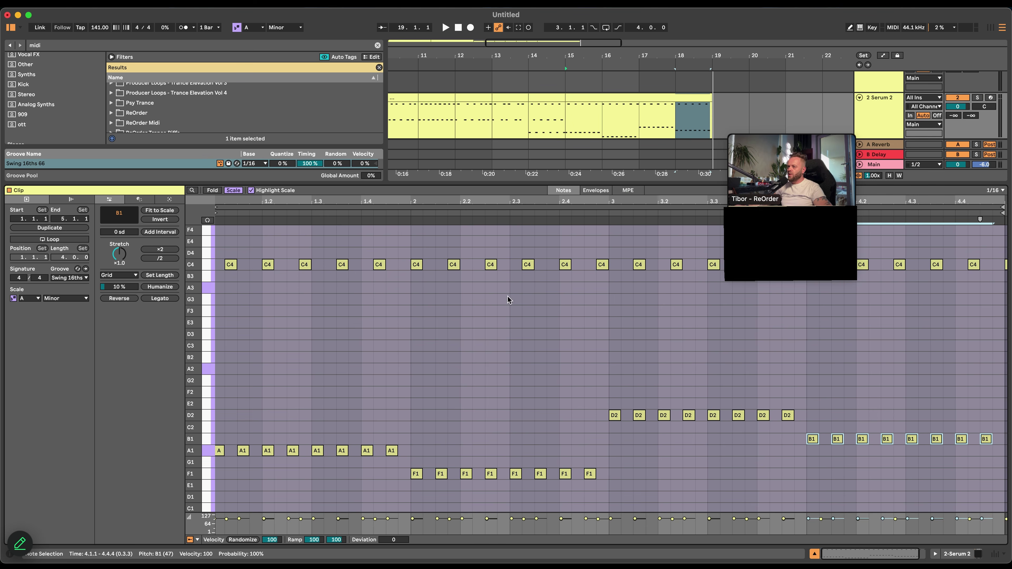
{"action": "mouse_move", "coordinate": [474, 559]}
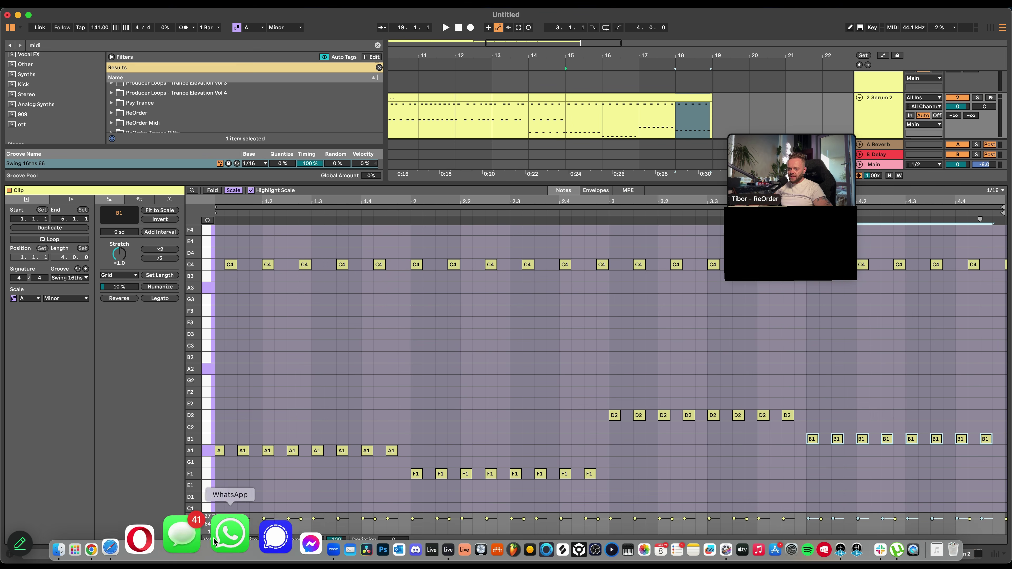
{"action": "left_click", "coordinate": [257, 538]}
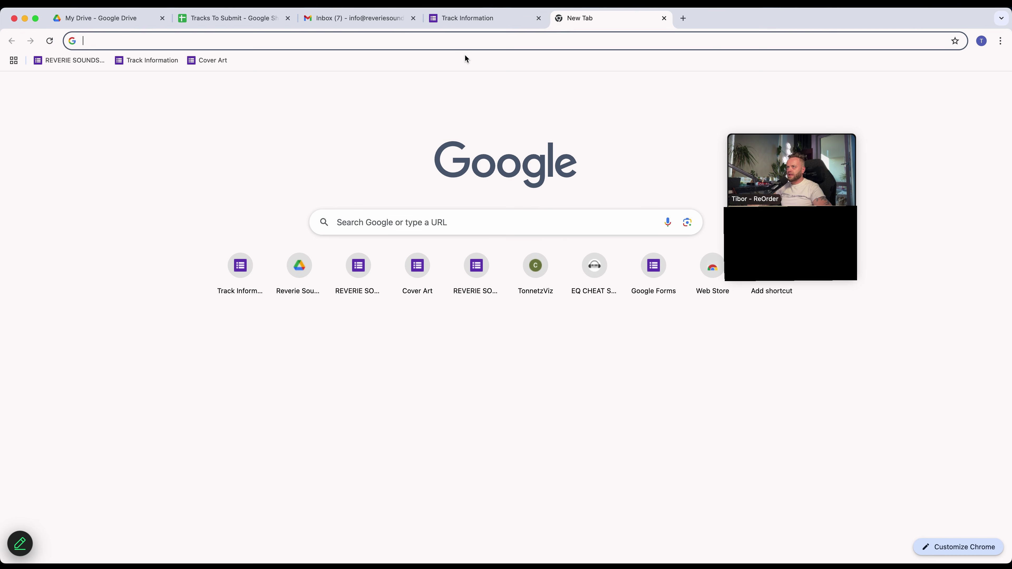
{"action": "type", "text": "https://cifkao.github.io/tonnetz-viz/"}
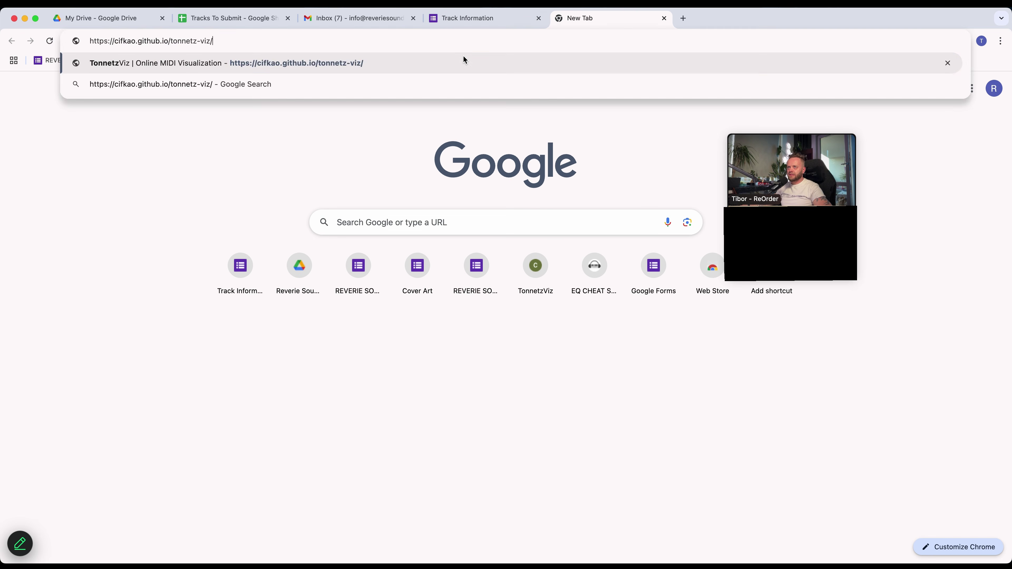
{"action": "key", "text": "Return"}
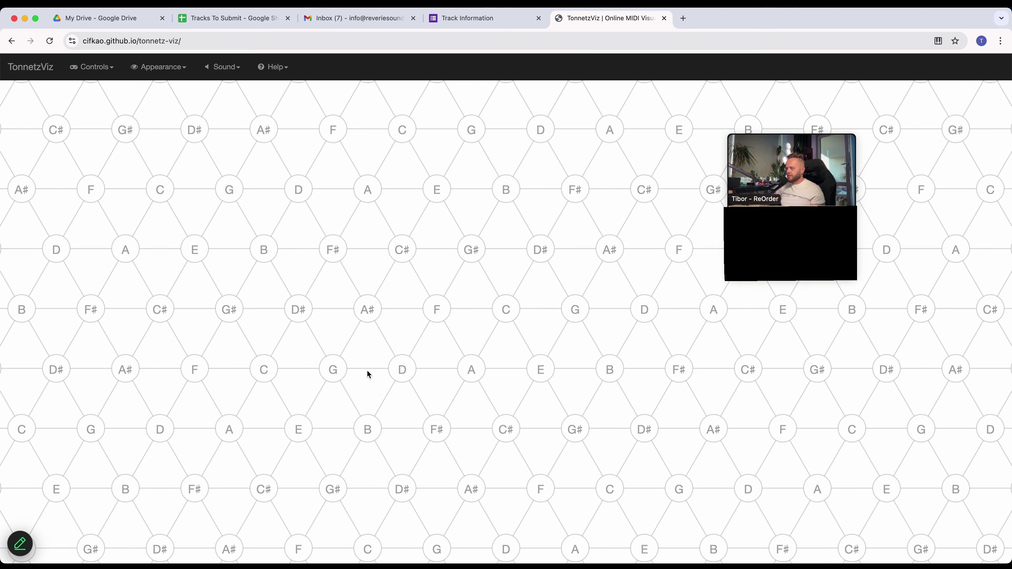
Switch to Ableton Live to arm the 2 Serum 2 track for recording, and return to TonnetzViz in Chrome
{"action": "key", "text": "super+Tab"}
{"action": "left_click", "coordinate": [385, 294]}
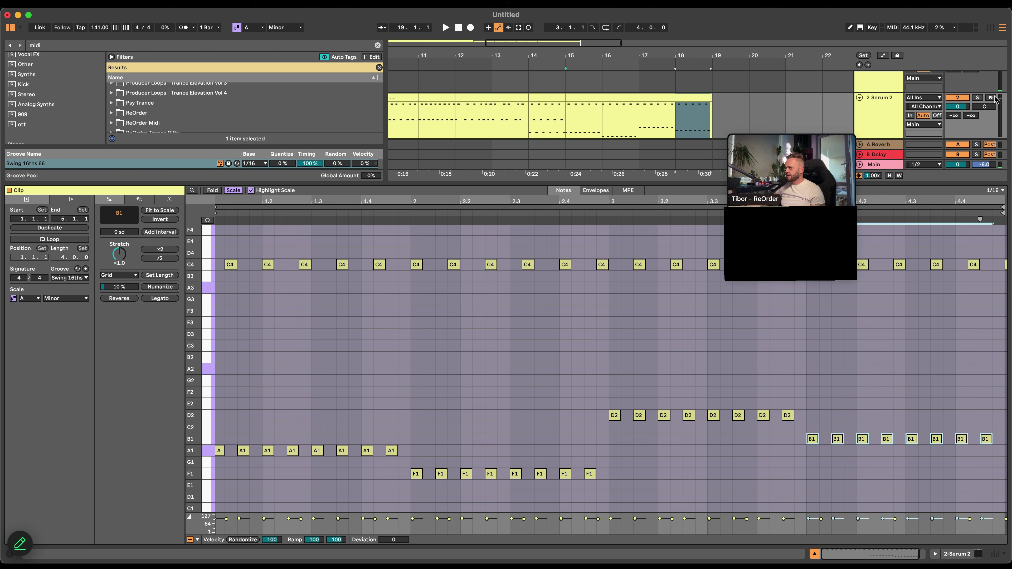
{"action": "key", "text": "super+Tab"}
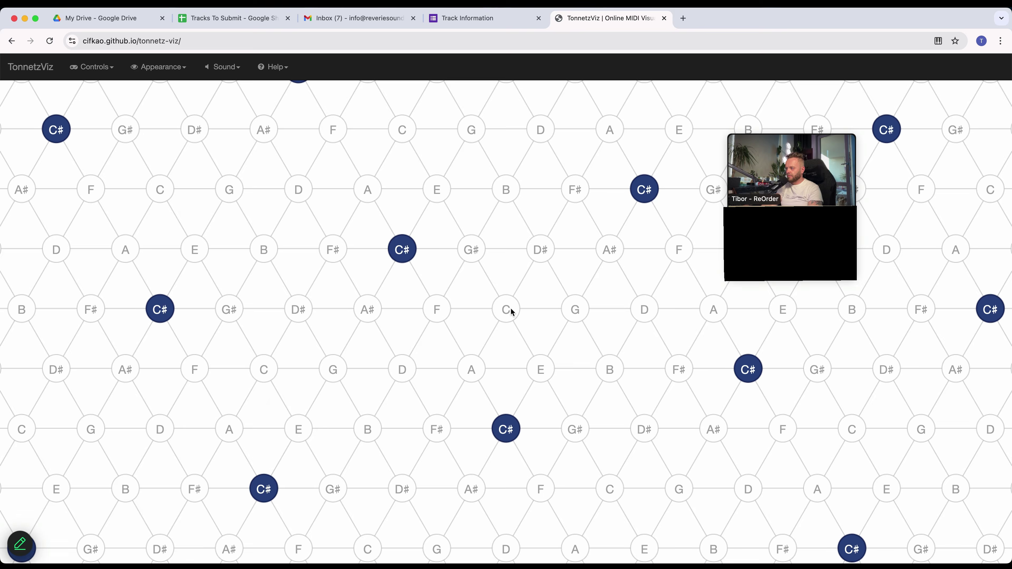
Examine the TonnetzViz note grid, its appearance settings and its MIDI port and channel options, keeping the current choices
{"action": "scroll", "coordinate": [512, 311], "scroll_direction": "up", "scroll_amount": 10}
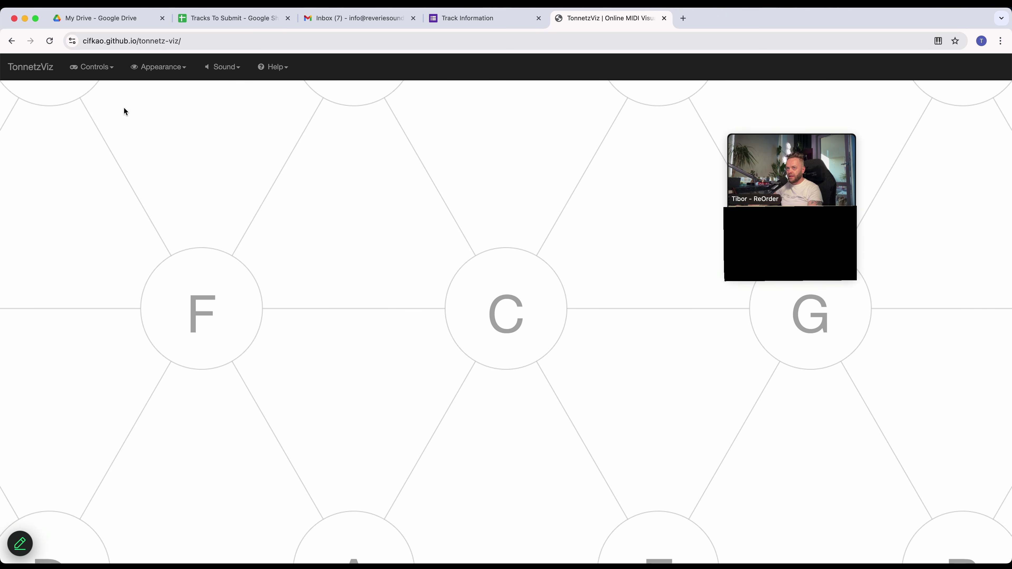
{"action": "scroll", "coordinate": [325, 203], "scroll_direction": "down", "scroll_amount": 15}
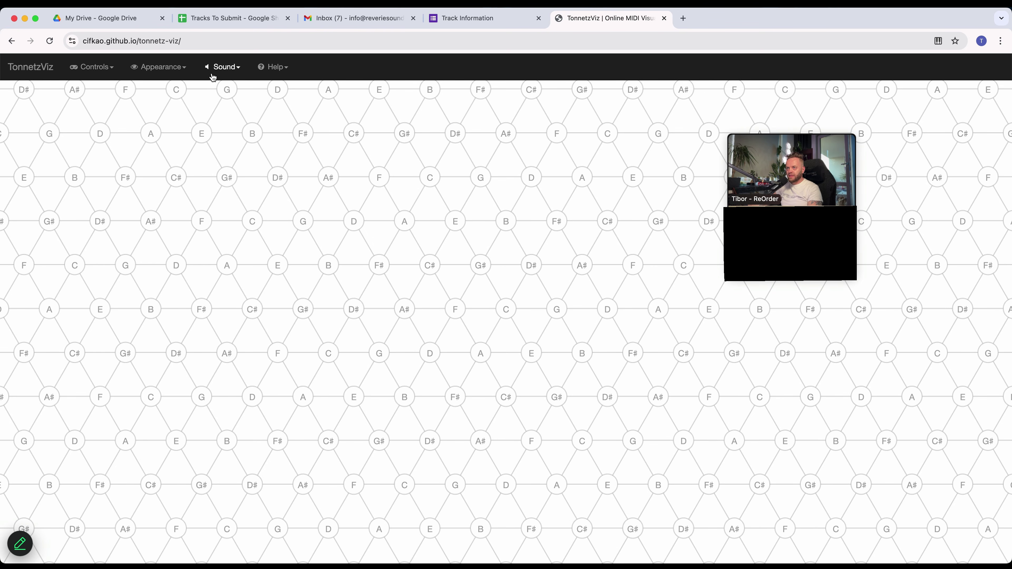
{"action": "left_click", "coordinate": [181, 68]}
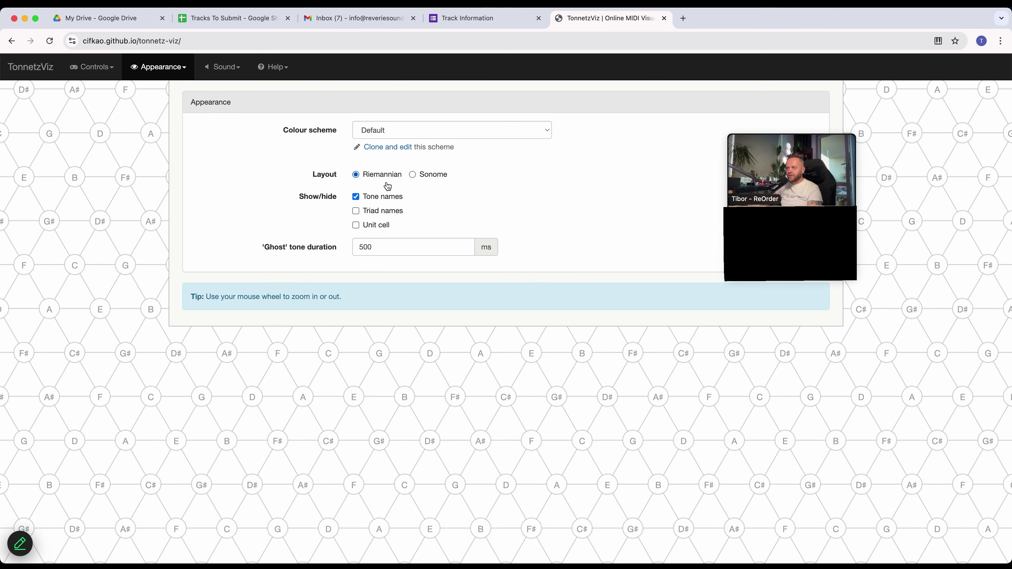
{"action": "left_click", "coordinate": [112, 71]}
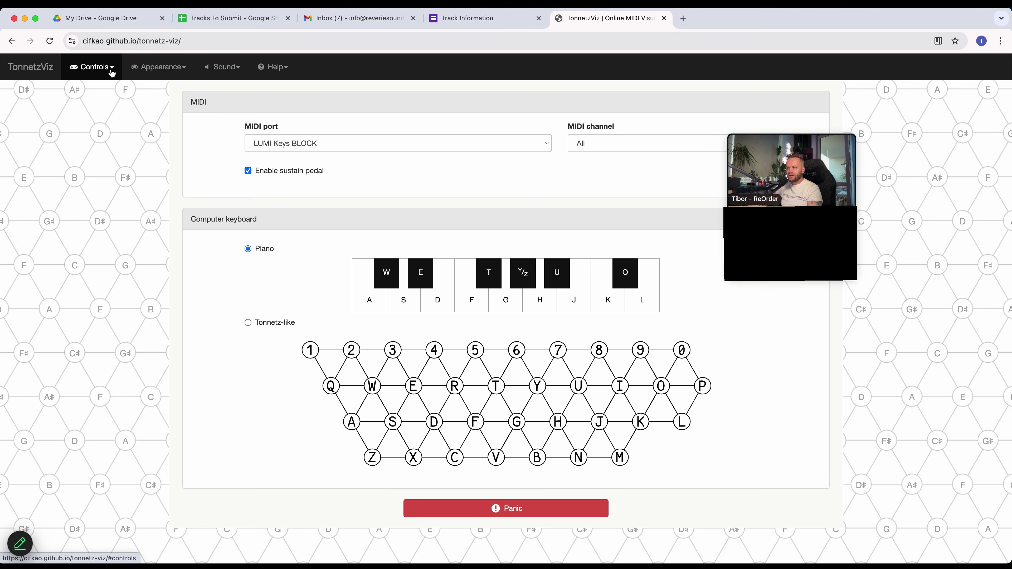
{"action": "left_click", "coordinate": [588, 147]}
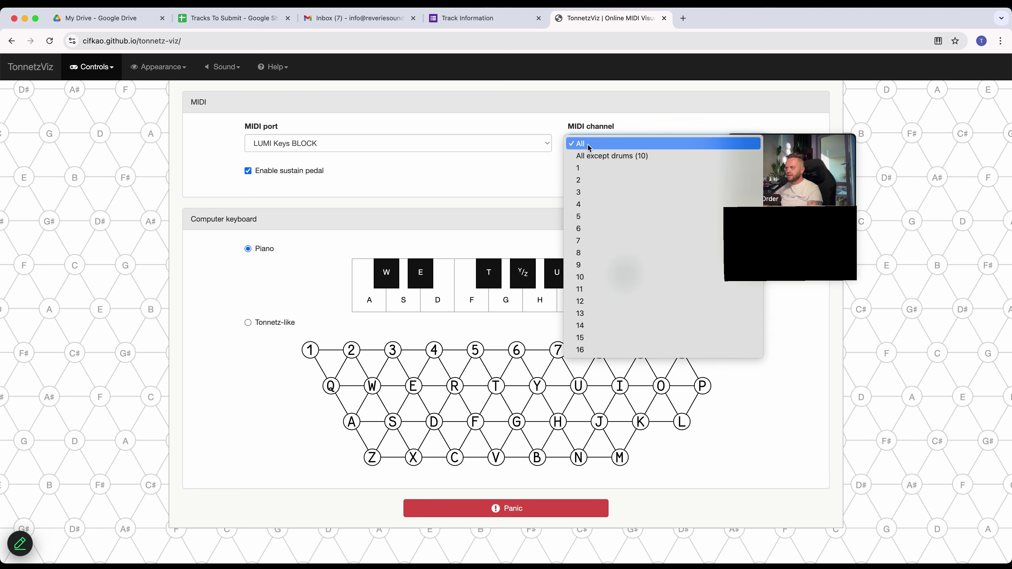
{"action": "left_click", "coordinate": [588, 147]}
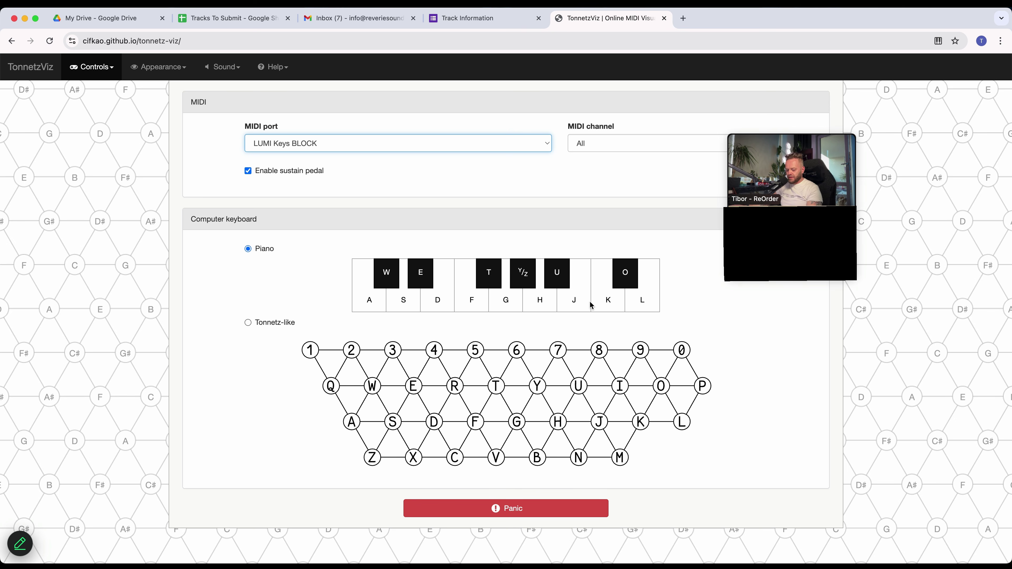
{"action": "left_click", "coordinate": [861, 356]}
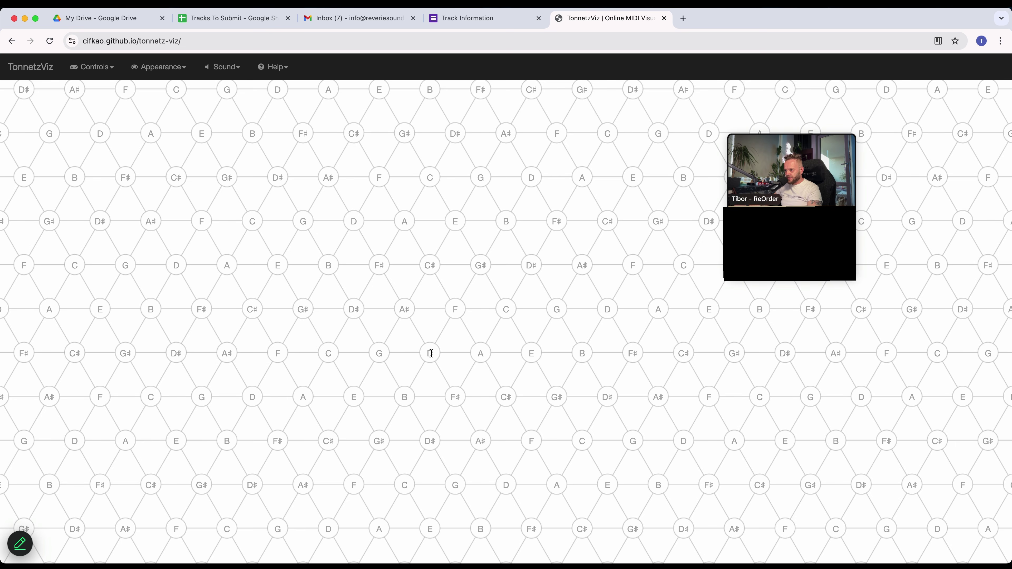
{"action": "left_click", "coordinate": [383, 357]}
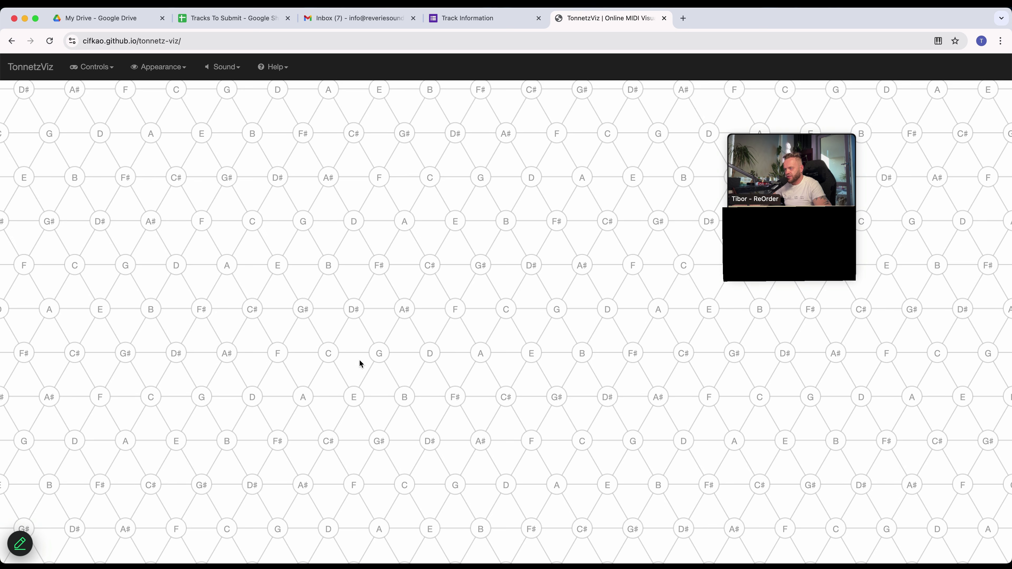
Switch to Ableton Live, duplicate the four-bar Serum 2 clip to bar 19, and delete all C4 notes after the first in the copy
{"action": "key", "text": "super+Tab"}
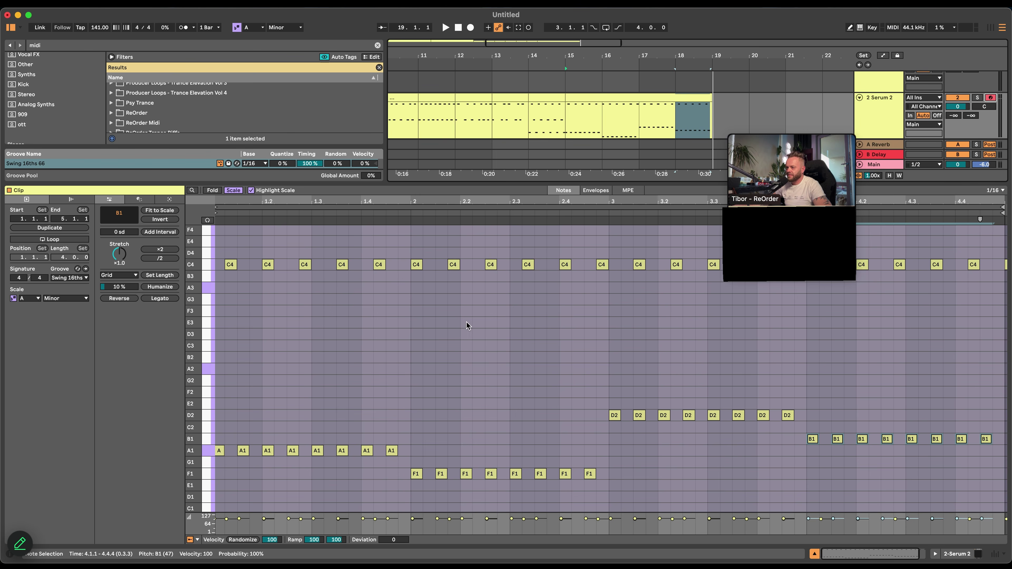
{"action": "left_click", "coordinate": [670, 100]}
{"action": "key", "text": "super+d"}
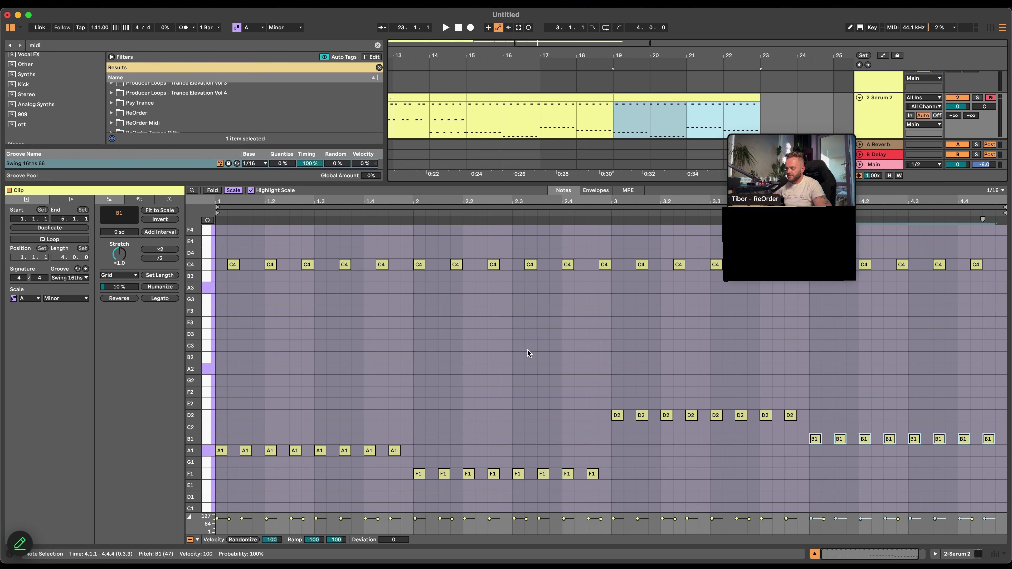
{"action": "left_click_drag", "start_coordinate": [245, 251], "coordinate": [1000, 376]}
{"action": "key", "text": "Delete"}
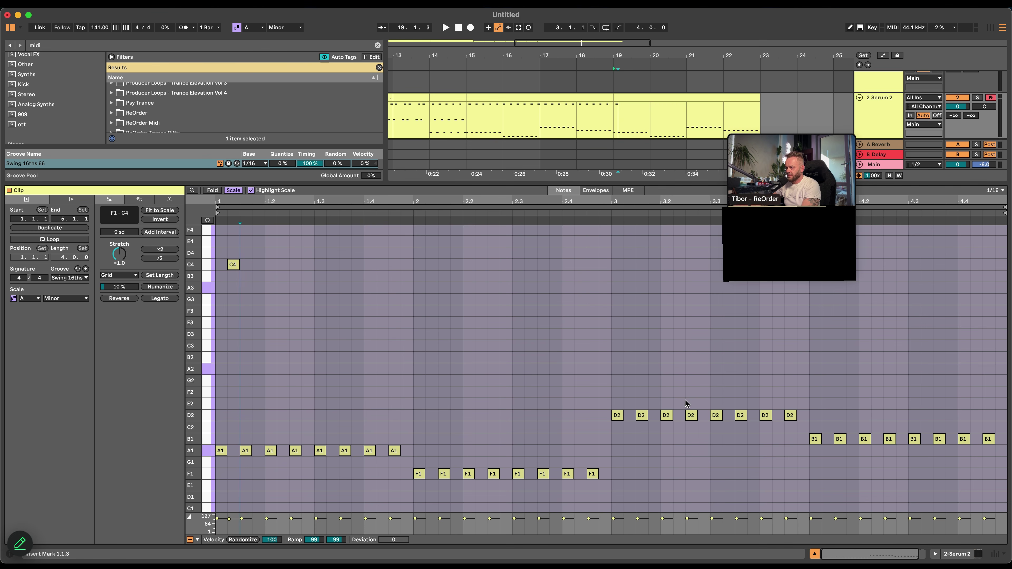
Lower the B1 bass notes in the copied clip's fourth bar to G1 and delete the remaining C4 note in the first bar
{"action": "left_click_drag", "start_coordinate": [807, 454], "coordinate": [1005, 439]}
{"action": "key", "text": "Down"}
{"action": "key", "text": "Down"}
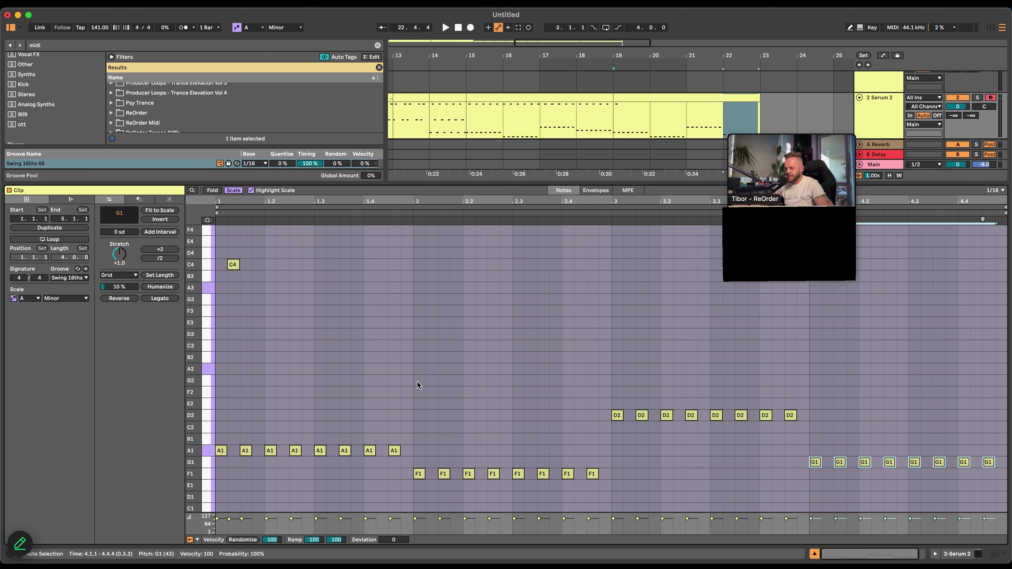
{"action": "left_click_drag", "start_coordinate": [275, 288], "coordinate": [222, 257]}
{"action": "key", "text": "Delete"}
{"action": "key", "text": "super+Tab"}
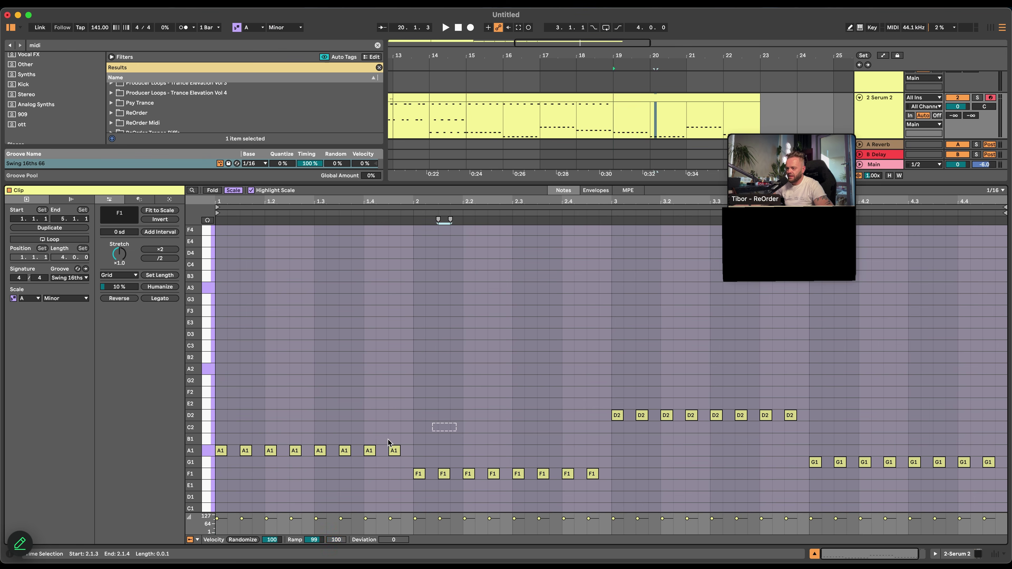
Add C3 notes above the A1 bass notes in the first bar, and consult the TonnetzViz note grid
{"action": "left_click_drag", "start_coordinate": [440, 423], "coordinate": [230, 455]}
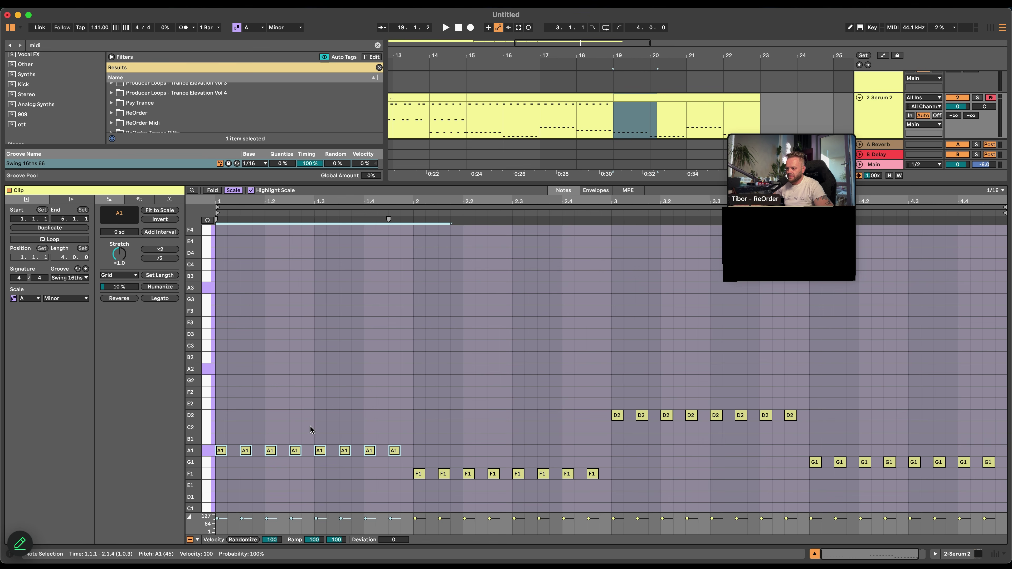
{"action": "left_click_drag", "start_coordinate": [438, 422], "coordinate": [224, 346]}
{"action": "left_click", "coordinate": [222, 452], "text": "super"}
{"action": "key", "text": "0"}
{"action": "key", "text": "super+Tab"}
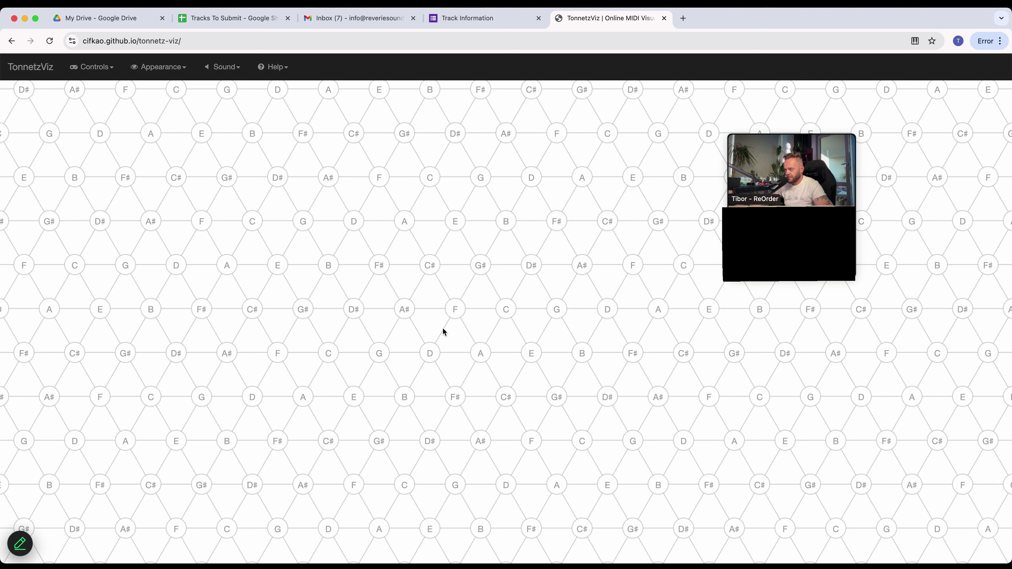
Return to Ableton Live and raise the last four C3 notes in the first bar to F3
{"action": "key", "text": "super+Tab"}
{"action": "left_click_drag", "start_coordinate": [505, 336], "coordinate": [312, 350]}
{"action": "key", "text": "Up"}
{"action": "key", "text": "Up"}
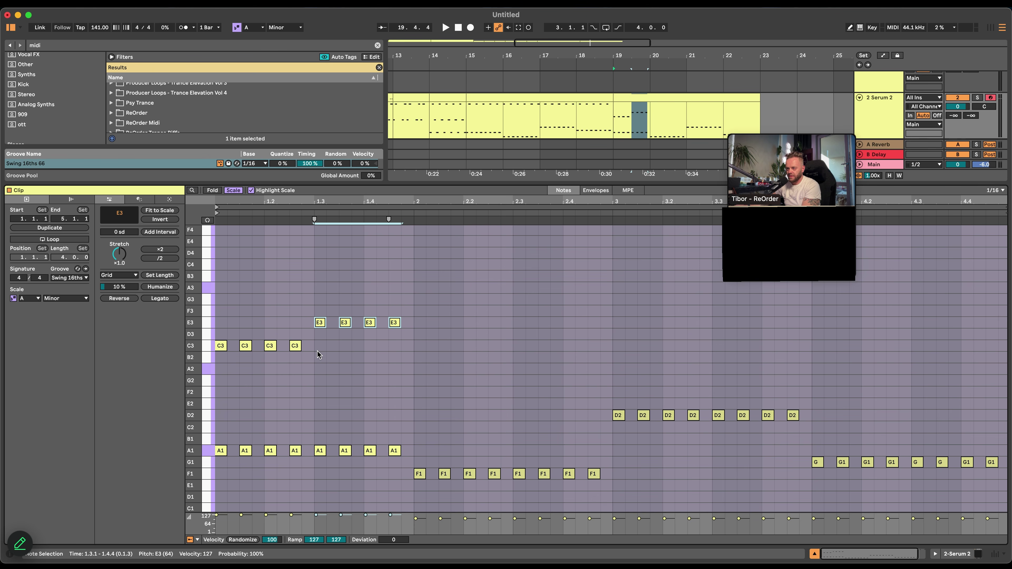
{"action": "key", "text": "Up"}
Lower the last two F3 notes in the first bar to D3 and play the melody
{"action": "left_click_drag", "start_coordinate": [440, 306], "coordinate": [376, 320]}
{"action": "key", "text": "Down"}
{"action": "key", "text": "Down"}
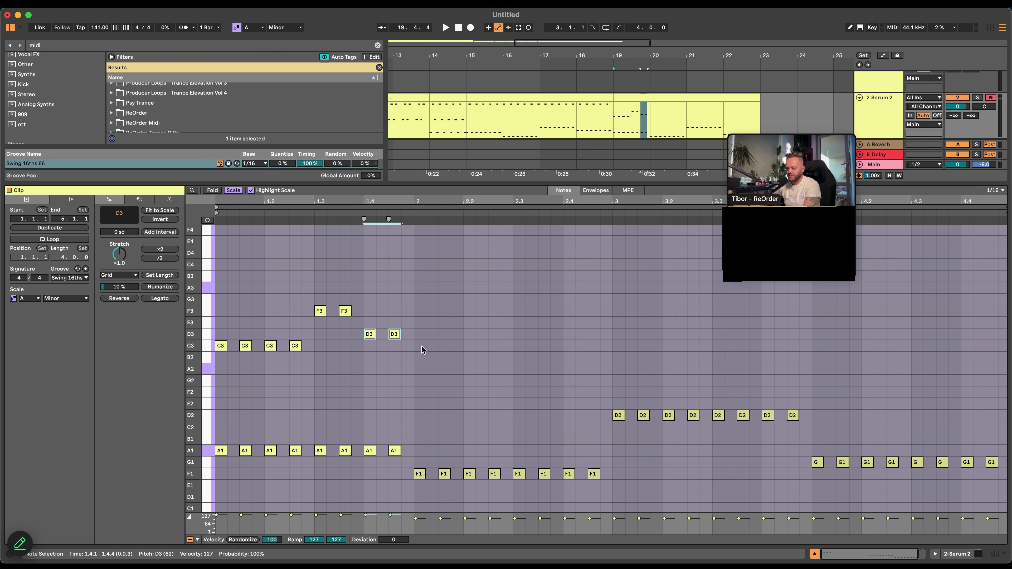
{"action": "key", "text": "space"}
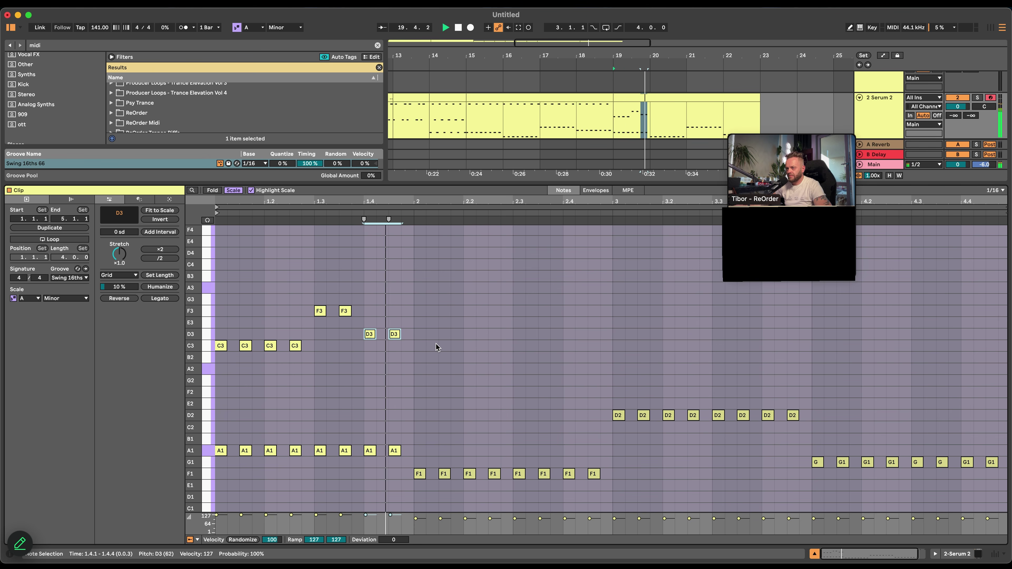
Extend the A1 bass and the C3, F3, D3 melody across the first two bars, with F1 bass in bar three and D2 in bar four
{"action": "left_click_drag", "start_coordinate": [425, 434], "coordinate": [603, 478]}
{"action": "key", "text": "Up"}
{"action": "key", "text": "Up"}
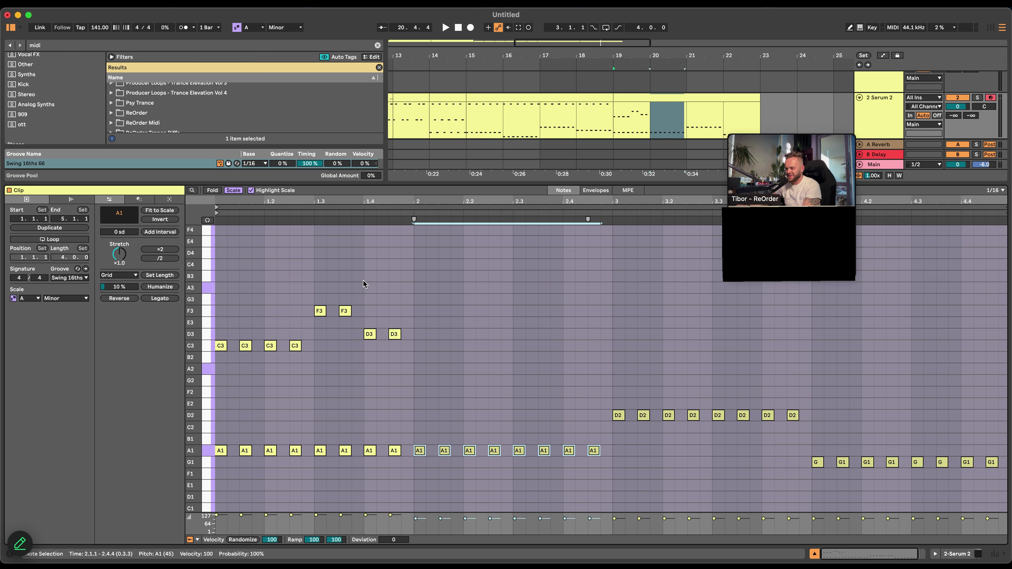
{"action": "key", "text": "Down"}
{"action": "key", "text": "Down"}
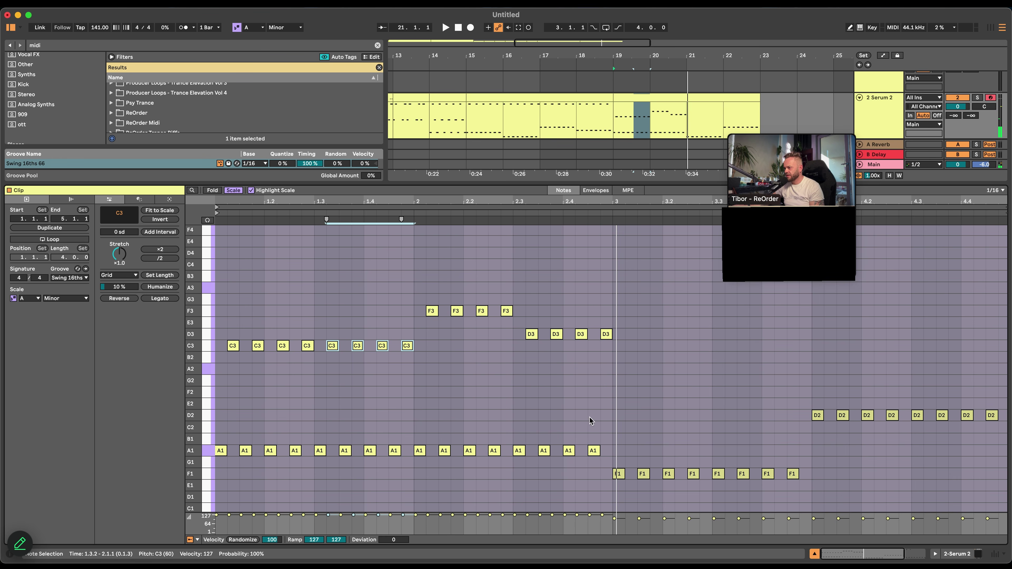
Consult the TonnetzViz grid in Chrome, and in Ableton Live lower the fourth bar's D2 bass notes to F1
{"action": "key", "text": "super+Tab"}
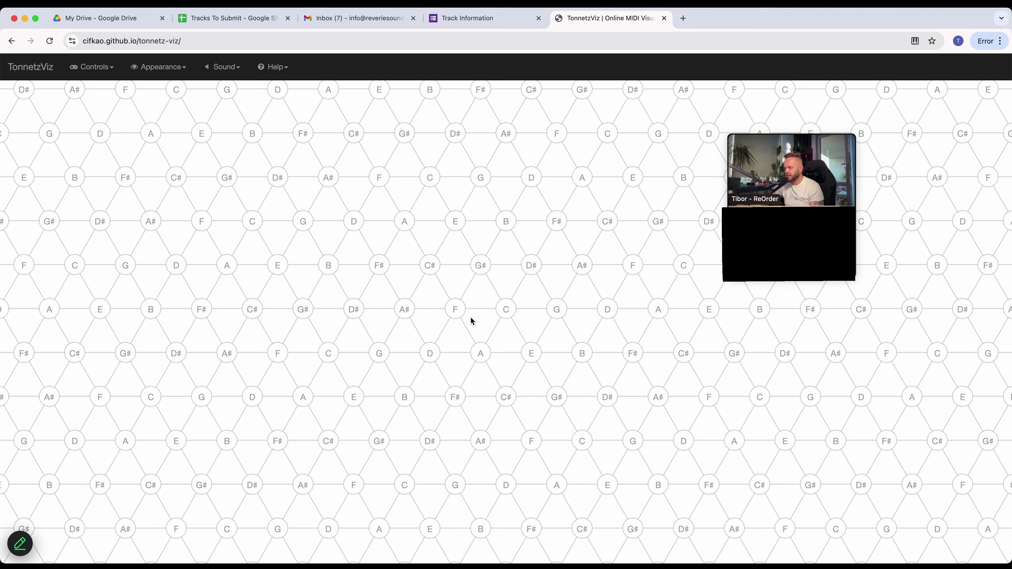
{"action": "key", "text": "super+Tab"}
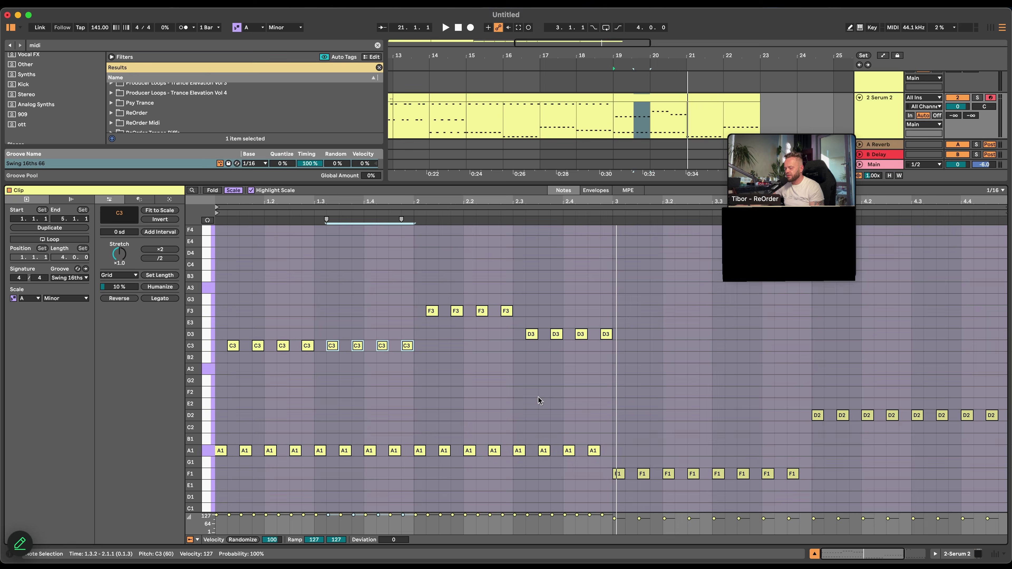
{"action": "left_click_drag", "start_coordinate": [795, 399], "coordinate": [1003, 426]}
{"action": "key", "text": "Down"}
{"action": "key", "text": "Down"}
{"action": "key", "text": "Down"}
{"action": "key", "text": "Down"}
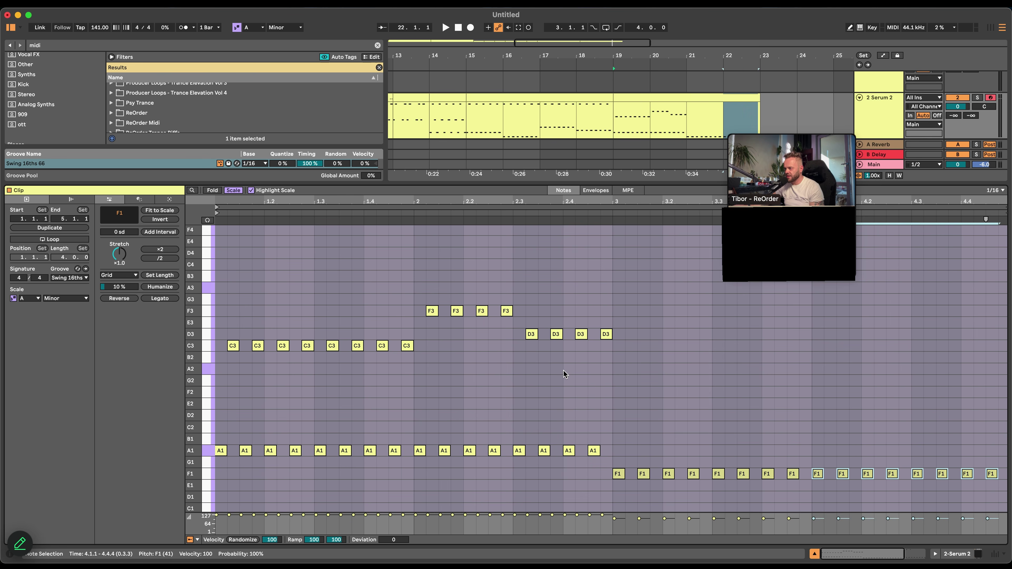
Repeat the four D3 notes twice more through the third bar and play the pattern, returning to TonnetzViz in Chrome
{"action": "left_click_drag", "start_coordinate": [506, 339], "coordinate": [625, 339]}
{"action": "key", "text": "super+Tab"}
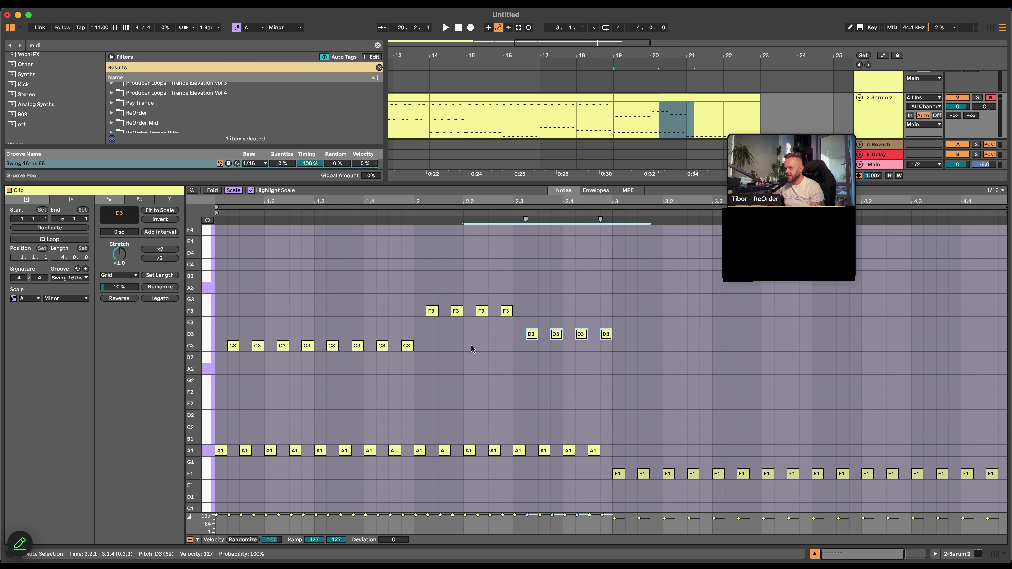
{"action": "left_click_drag", "start_coordinate": [536, 338], "coordinate": [735, 338]}
{"action": "key", "text": "space"}
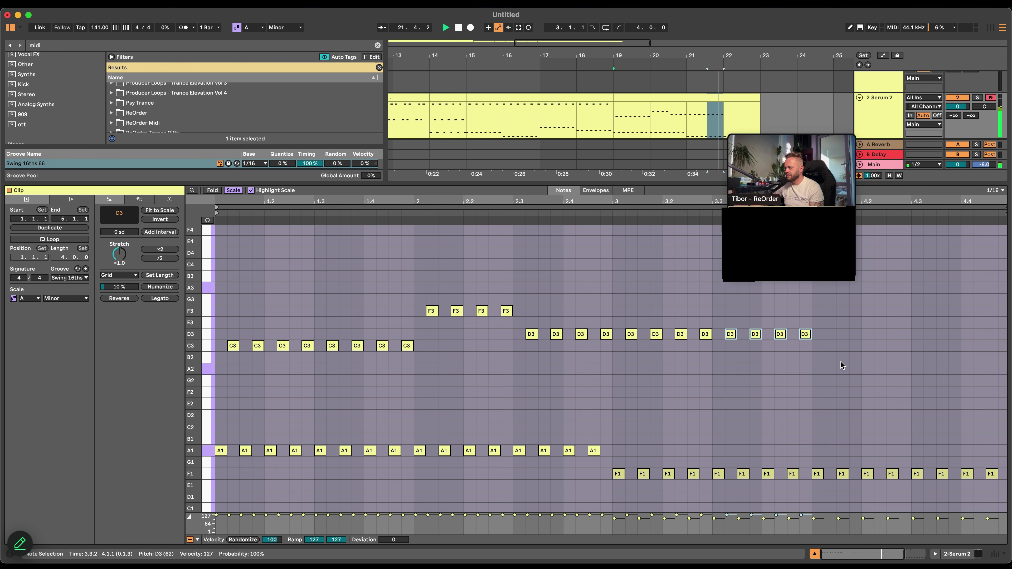
{"action": "key", "text": "super+Tab"}
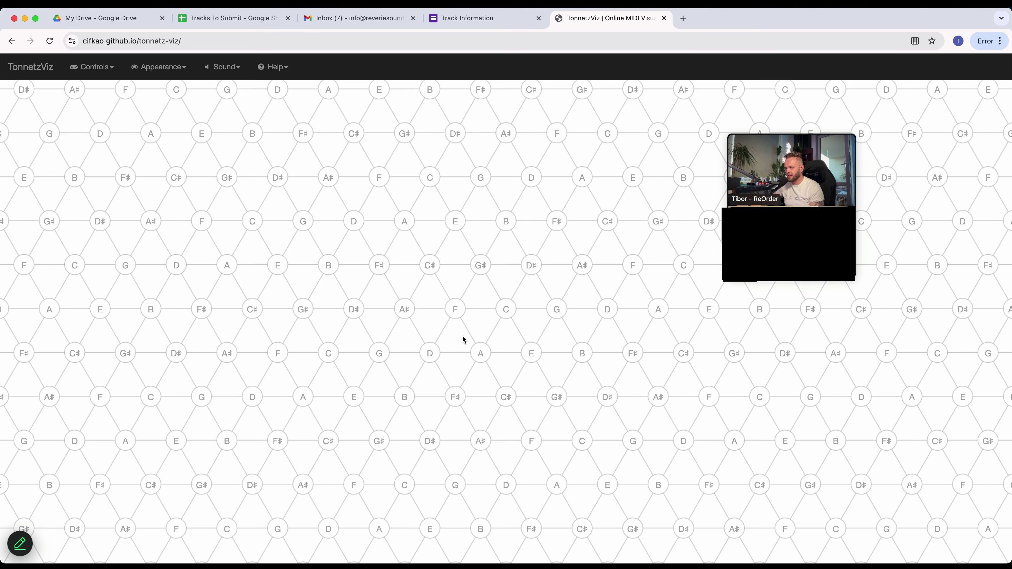
Switch to Ableton Live, fill the fourth bar's melody with C3 notes and play the pattern
{"action": "key", "text": "super+Tab"}
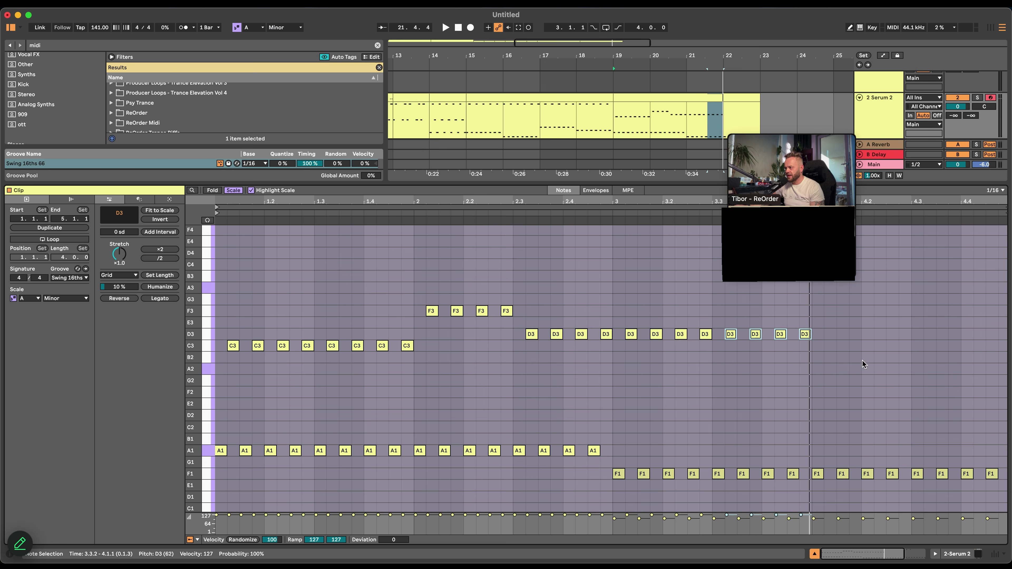
{"action": "left_click_drag", "start_coordinate": [874, 347], "coordinate": [828, 351]}
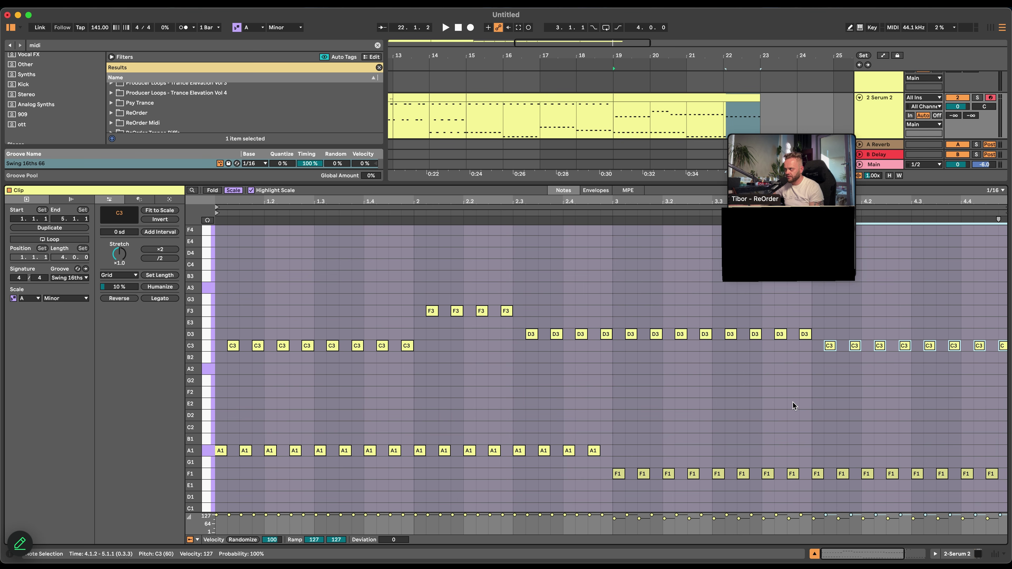
{"action": "key", "text": "space"}
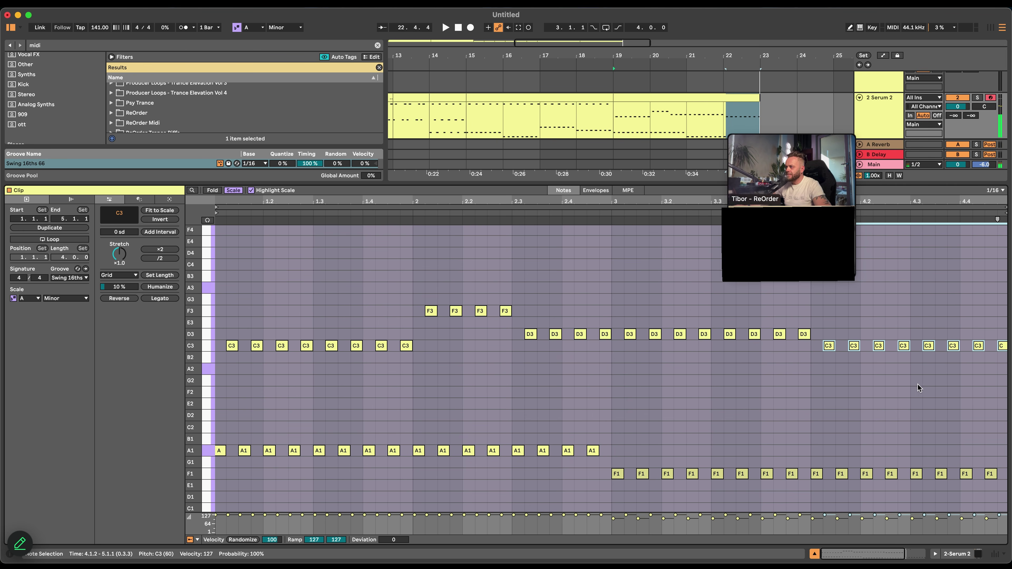
Duplicate and consolidate the four-bar clip into one eight-bar clip, and delete the melody notes in bars five to eight
{"action": "left_click", "coordinate": [742, 97]}
{"action": "key", "text": "super+d"}
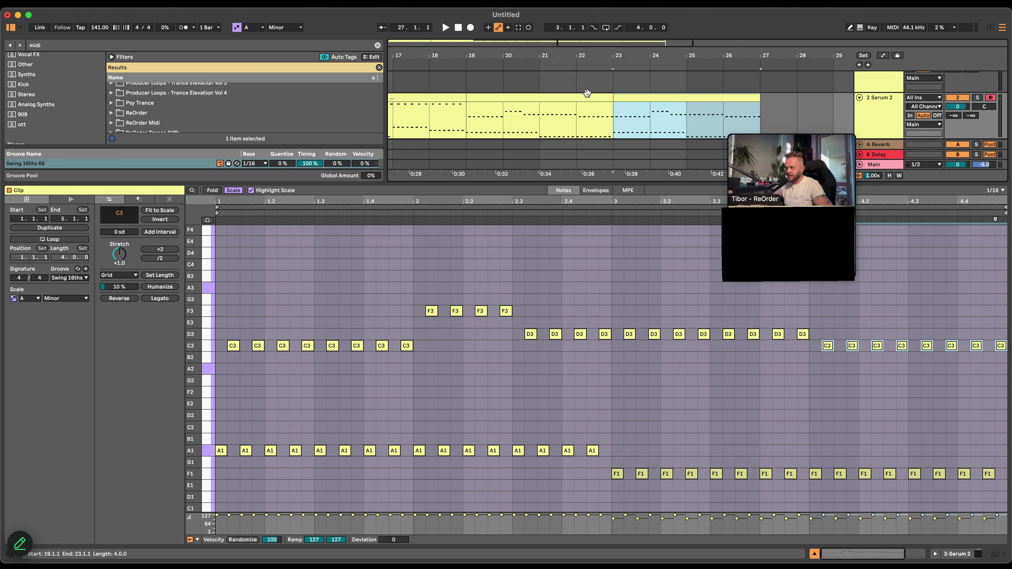
{"action": "key", "text": "super+j"}
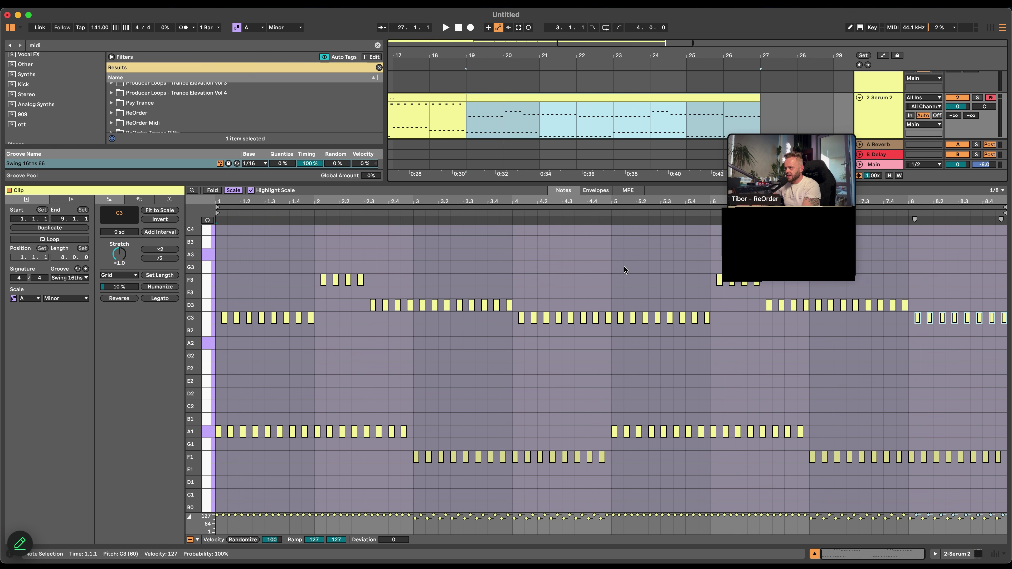
{"action": "left_click_drag", "start_coordinate": [625, 267], "coordinate": [1009, 379]}
{"action": "key", "text": "Delete"}
Transpose the A1 bass notes in bars five and six up to D2
{"action": "left_click_drag", "start_coordinate": [614, 415], "coordinate": [812, 443]}
{"action": "key", "text": "Down"}
{"action": "key", "text": "Down"}
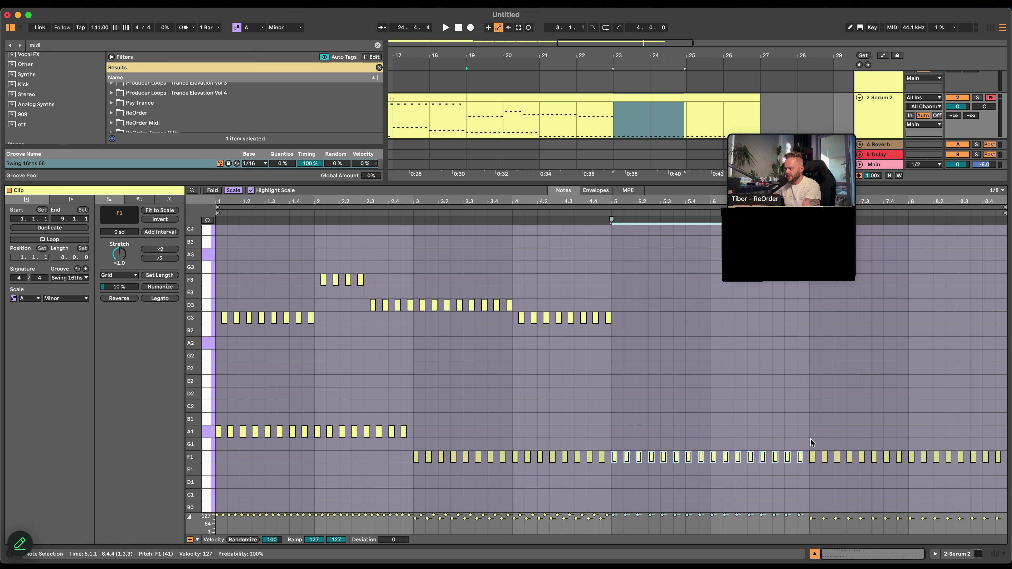
{"action": "key", "text": "Up"}
{"action": "key", "text": "Up"}
{"action": "key", "text": "Up"}
{"action": "key", "text": "Up"}
{"action": "key", "text": "Up"}
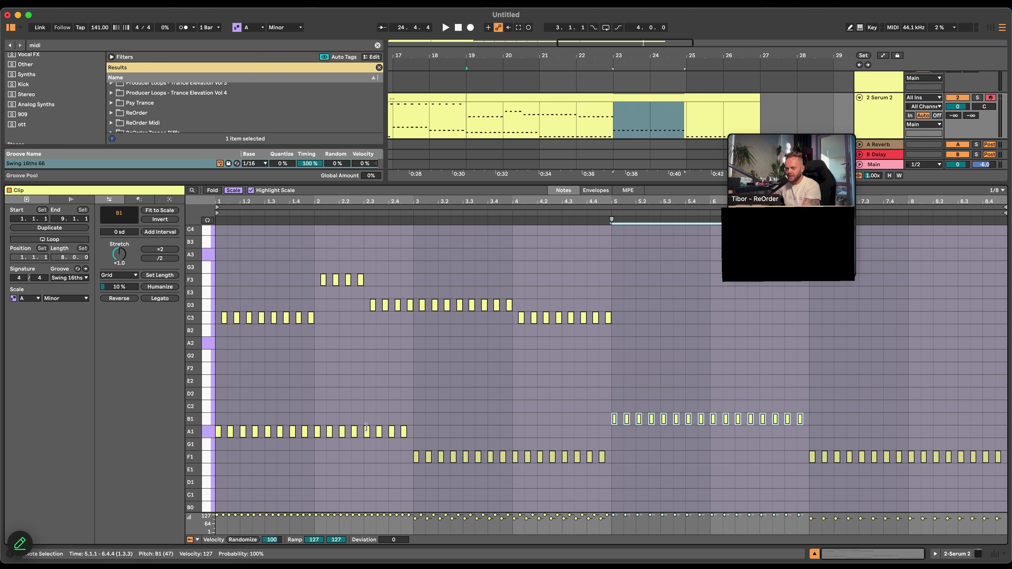
Raise the F1 bass notes in bars seven and eight to G1
{"action": "left_click_drag", "start_coordinate": [752, 440], "coordinate": [1008, 479]}
{"action": "key", "text": "Down"}
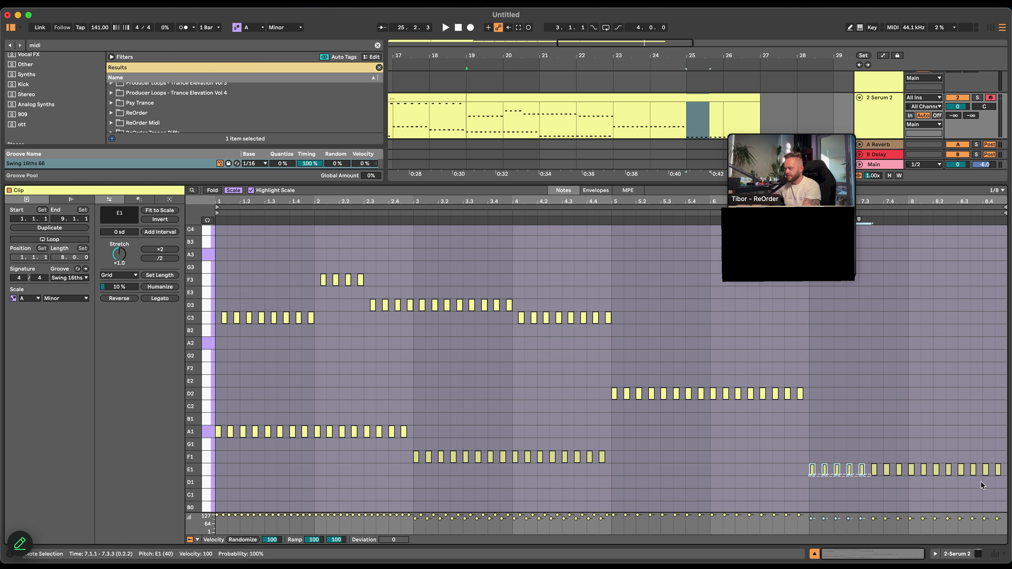
{"action": "key", "text": "Up"}
{"action": "key", "text": "Up"}
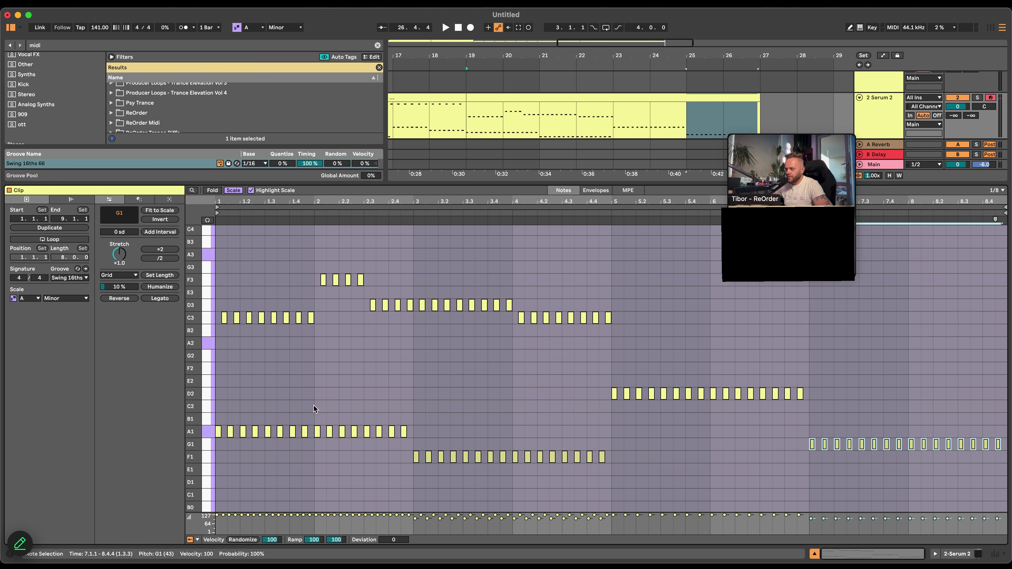
Copy the D2 bass notes up to G3, offset the copy by one step on a 1/16 grid and play it
{"action": "left_click", "coordinate": [207, 393]}
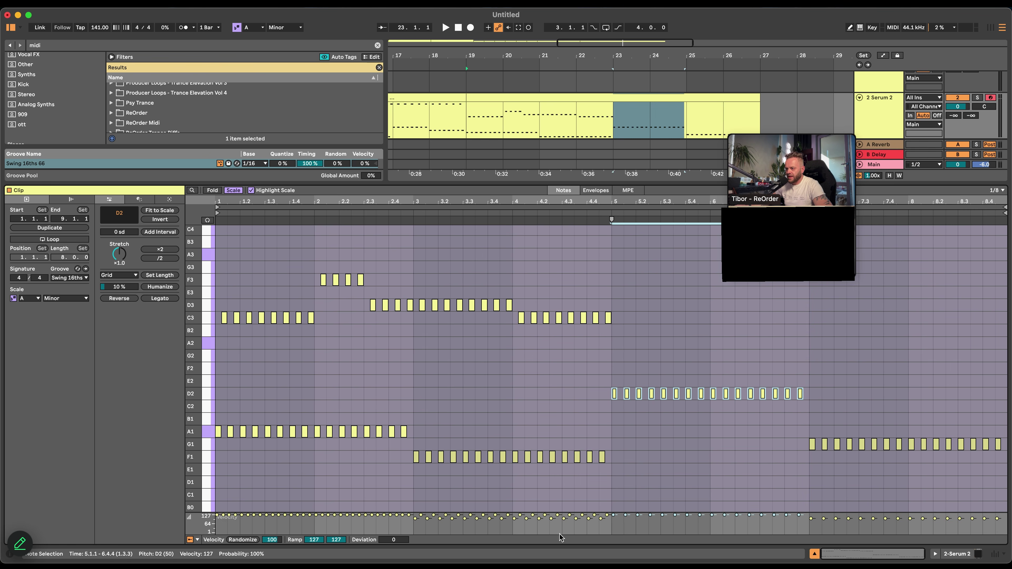
{"action": "left_click", "coordinate": [536, 561]}
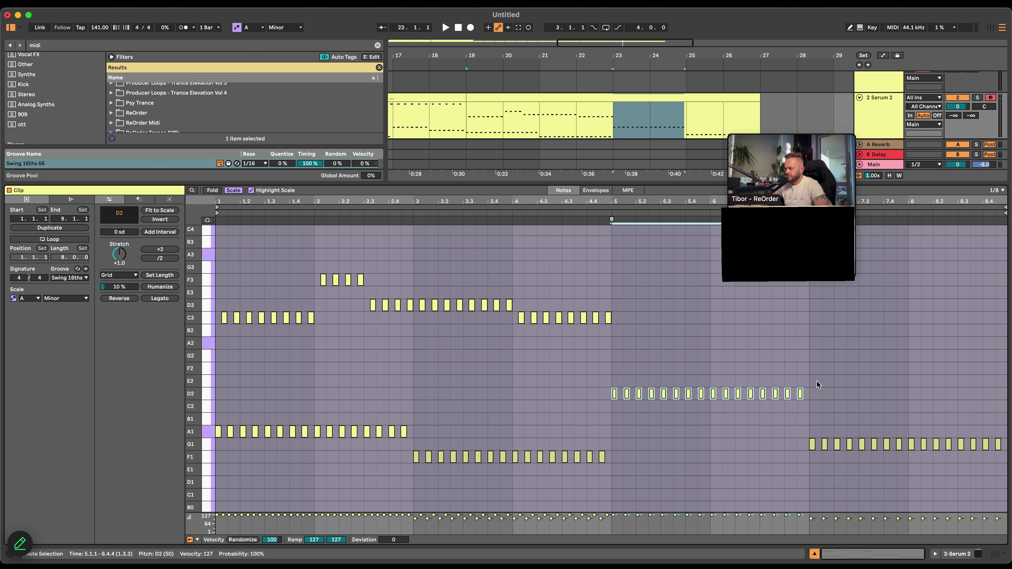
{"action": "left_click_drag", "start_coordinate": [844, 390], "coordinate": [601, 414]}
{"action": "left_click_drag", "start_coordinate": [614, 397], "coordinate": [617, 274]}
{"action": "right_click", "coordinate": [619, 299]}
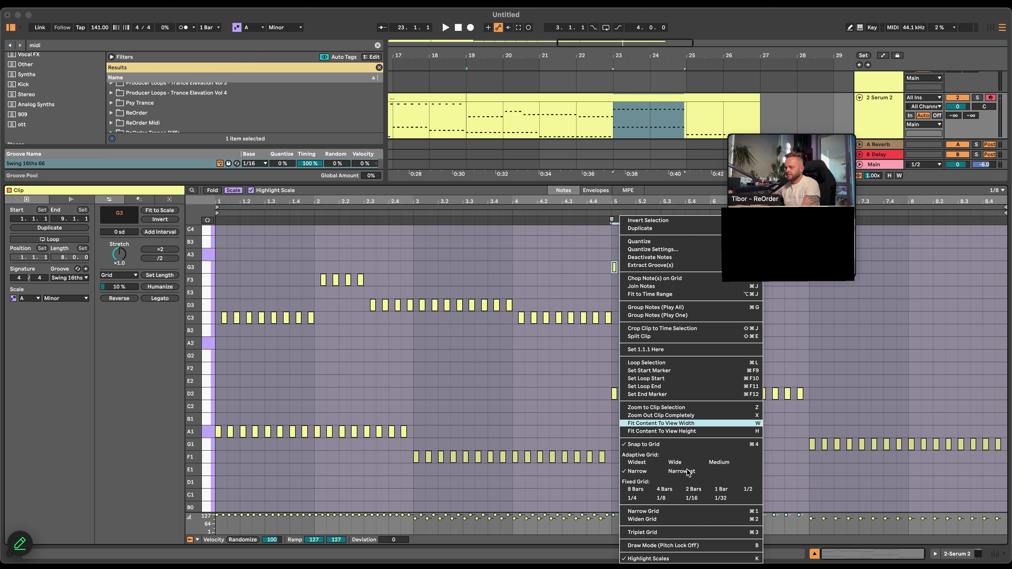
{"action": "left_click", "coordinate": [694, 490]}
{"action": "key", "text": "Right"}
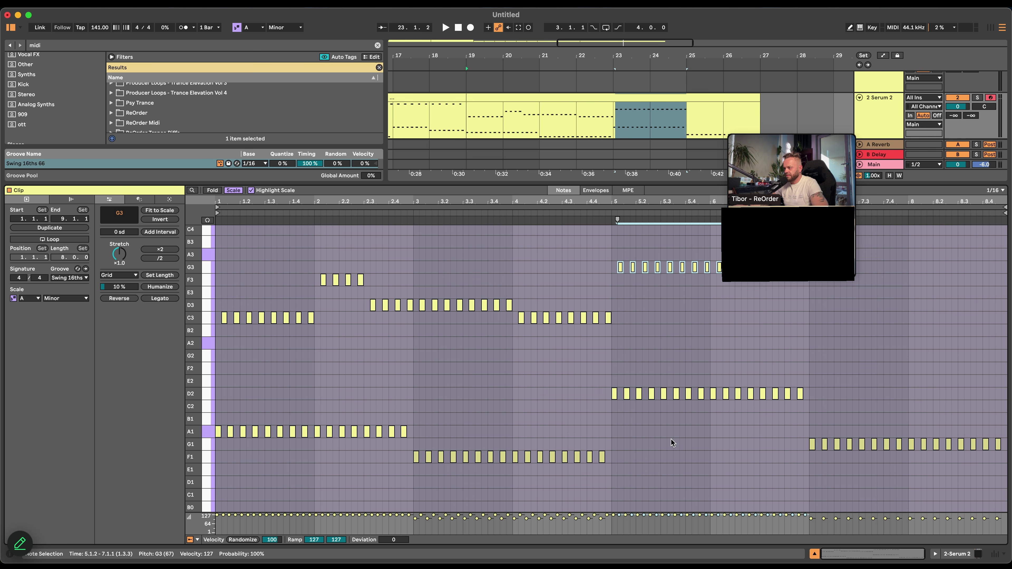
{"action": "key", "text": "space"}
{"action": "mouse_move", "coordinate": [847, 162]}
{"action": "left_click_drag", "start_coordinate": [848, 162], "coordinate": [952, 106]}
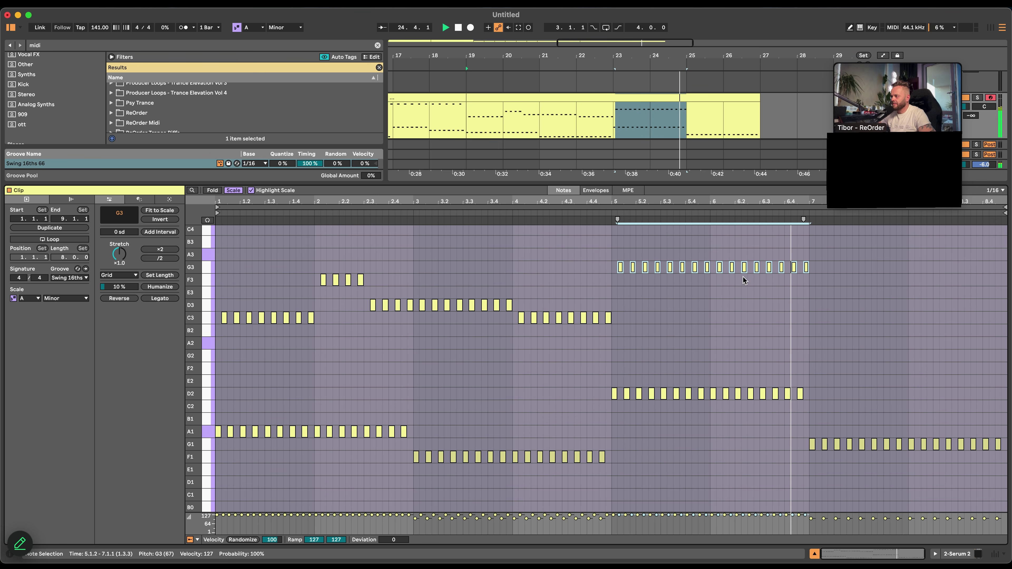
Compare the C3, F3 and D3 melody of bars one and two with the G3 notes in bars five and six
{"action": "left_click", "coordinate": [728, 303]}
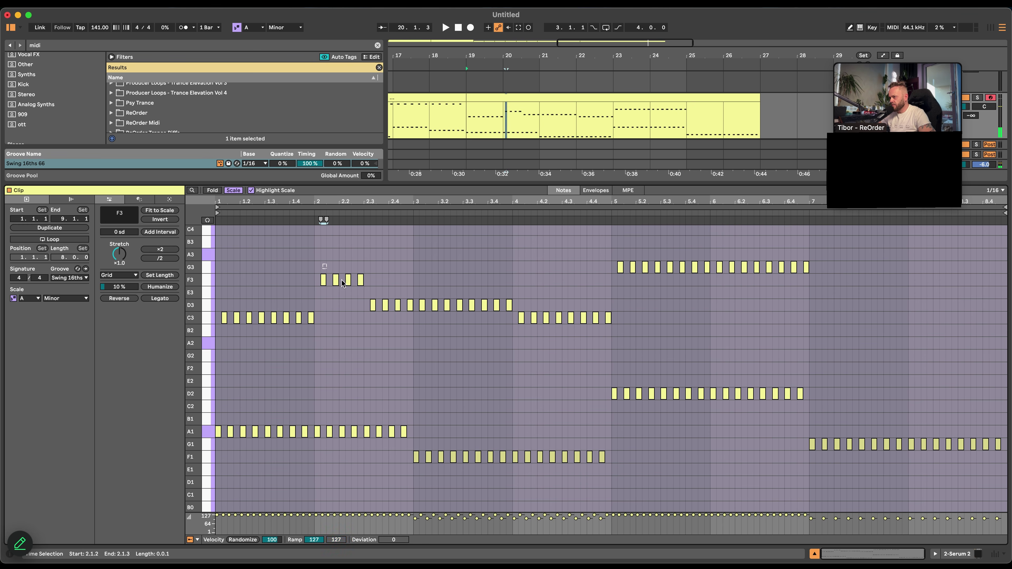
{"action": "left_click_drag", "start_coordinate": [414, 262], "coordinate": [214, 339]}
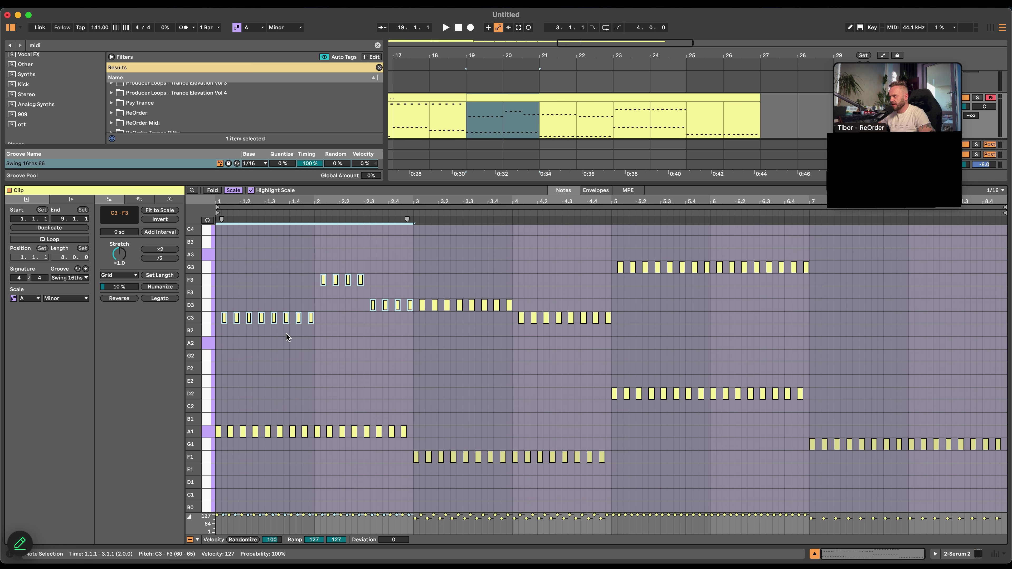
{"action": "left_click", "coordinate": [332, 311]}
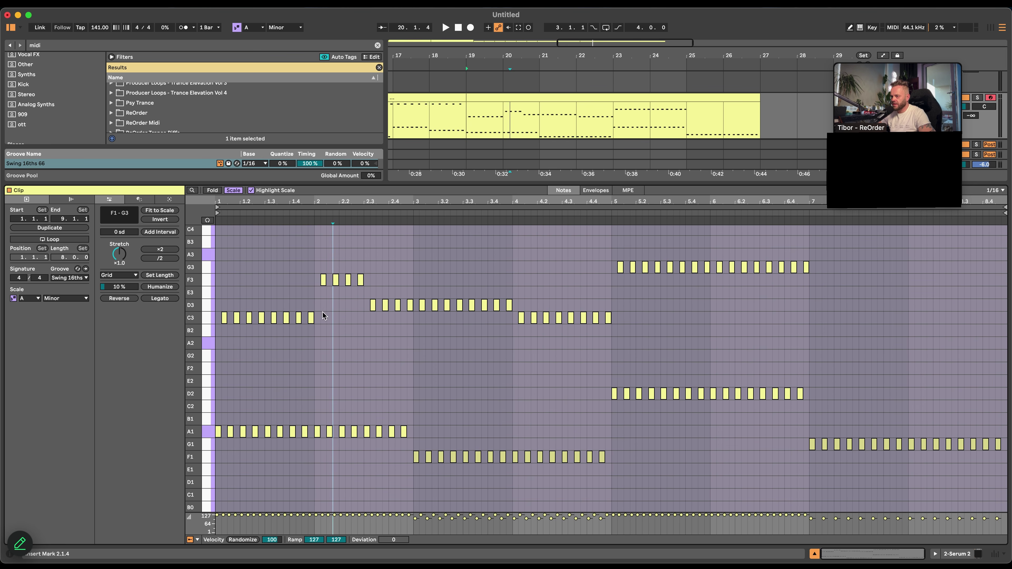
{"action": "left_click_drag", "start_coordinate": [326, 312], "coordinate": [200, 334]}
{"action": "left_click_drag", "start_coordinate": [322, 261], "coordinate": [409, 322]}
{"action": "left_click_drag", "start_coordinate": [824, 254], "coordinate": [716, 279]}
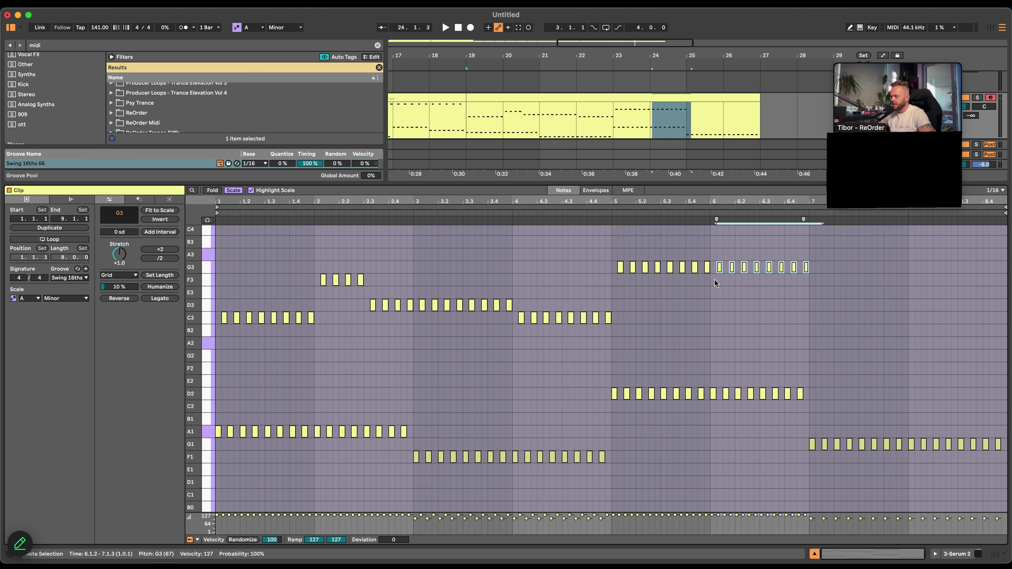
{"action": "left_click", "coordinate": [208, 272]}
{"action": "key", "text": "super+Tab"}
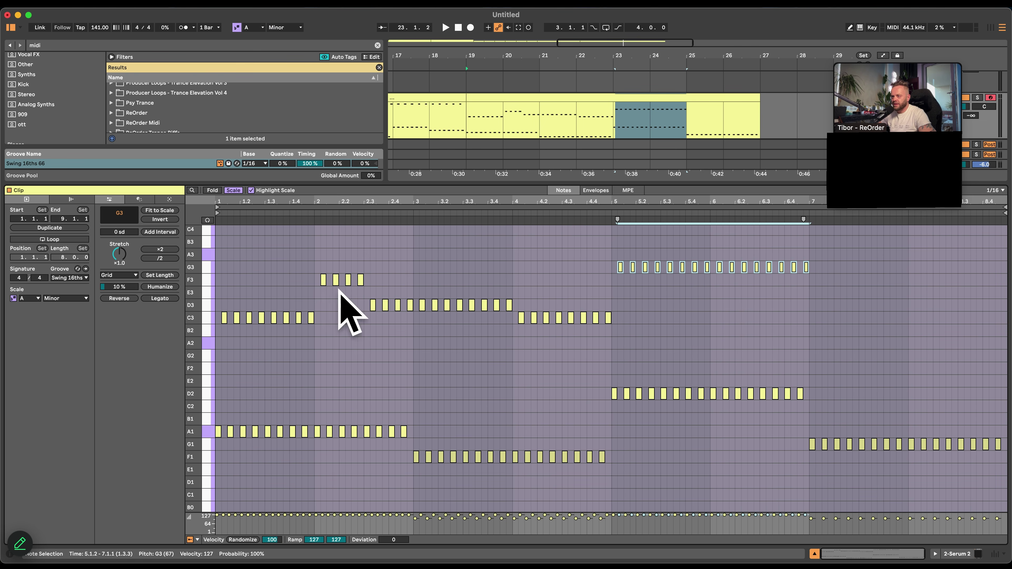
Check the F3, A1, D3 and G3 notes against each other by pitch row in the piano roll
{"action": "left_click", "coordinate": [212, 282]}
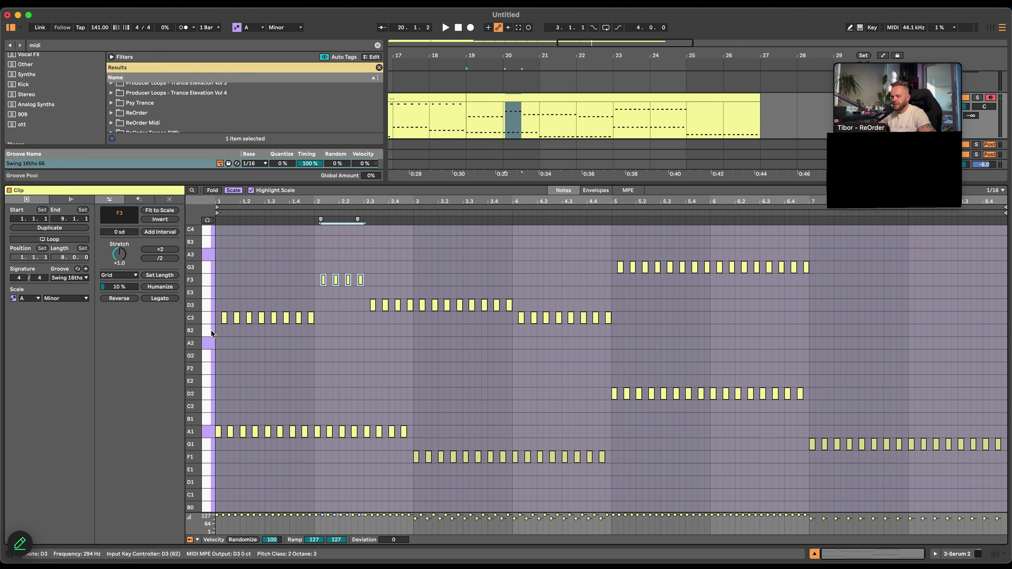
{"action": "left_click", "coordinate": [208, 432]}
{"action": "left_click", "coordinate": [211, 281]}
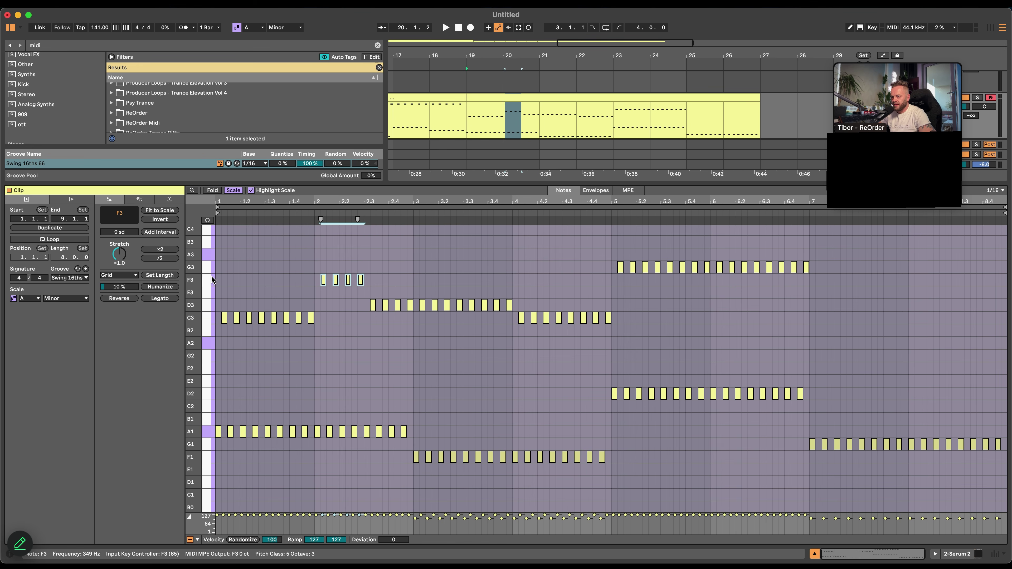
{"action": "left_click", "coordinate": [211, 305]}
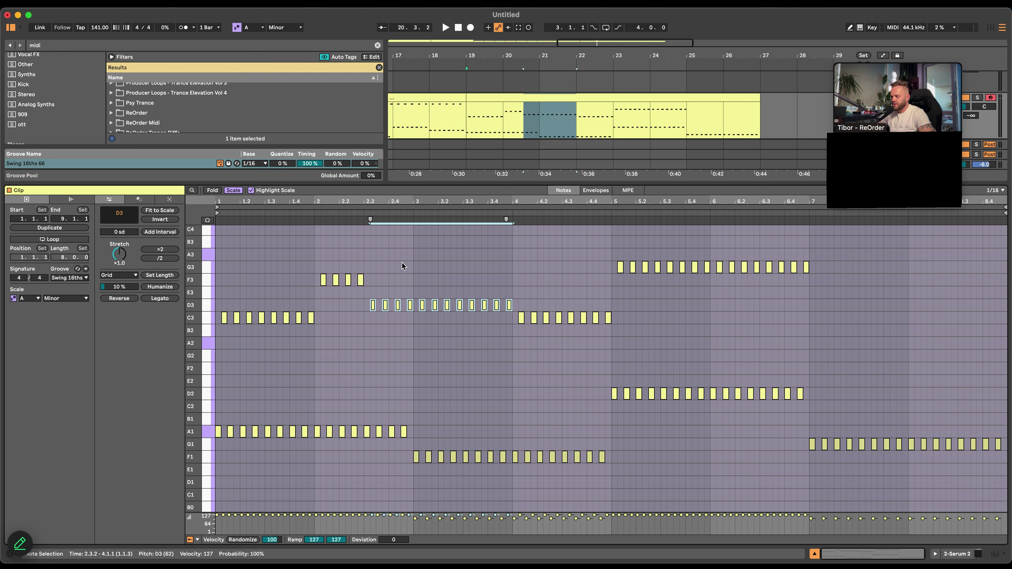
{"action": "left_click", "coordinate": [212, 267]}
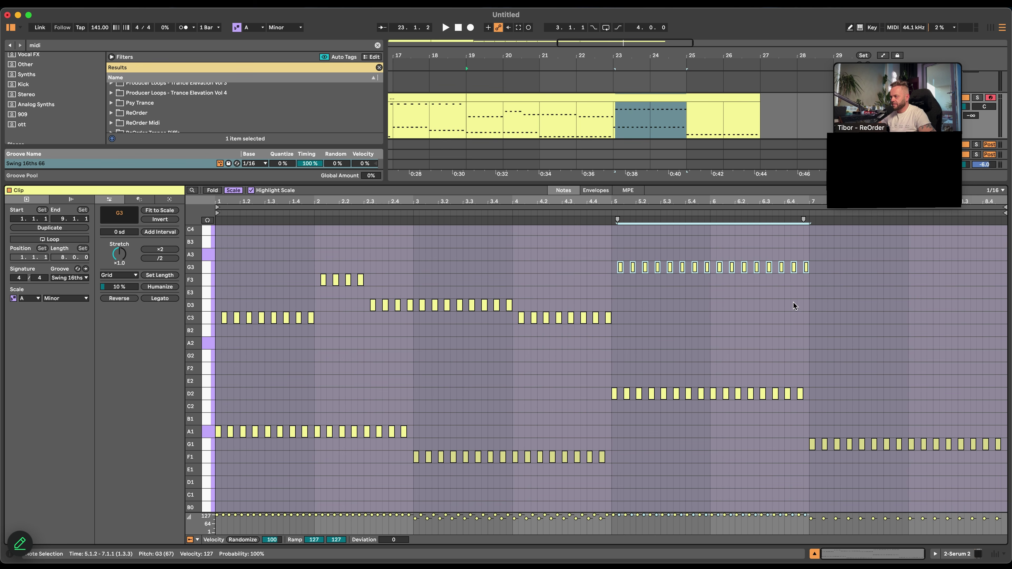
Lower the sixth bar's melody from G3 to D3 for its first four notes and C3 for its last four, and play it
{"action": "left_click_drag", "start_coordinate": [841, 281], "coordinate": [719, 275]}
{"action": "key", "text": "Up"}
{"action": "key", "text": "Down"}
{"action": "key", "text": "Down"}
{"action": "key", "text": "Down"}
{"action": "key", "text": "Down"}
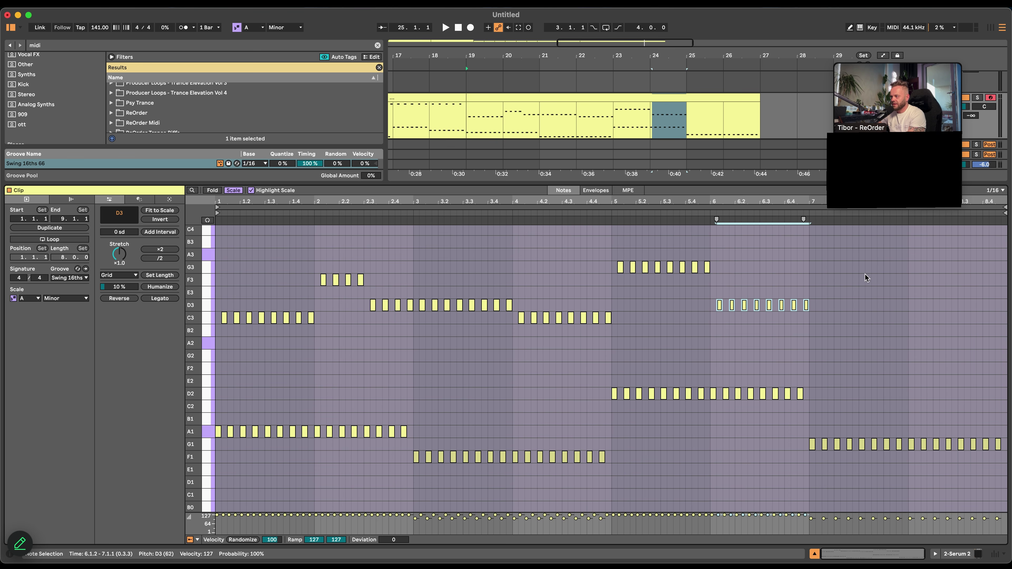
{"action": "left_click_drag", "start_coordinate": [860, 278], "coordinate": [760, 312]}
{"action": "key", "text": "Down"}
{"action": "key", "text": "space"}
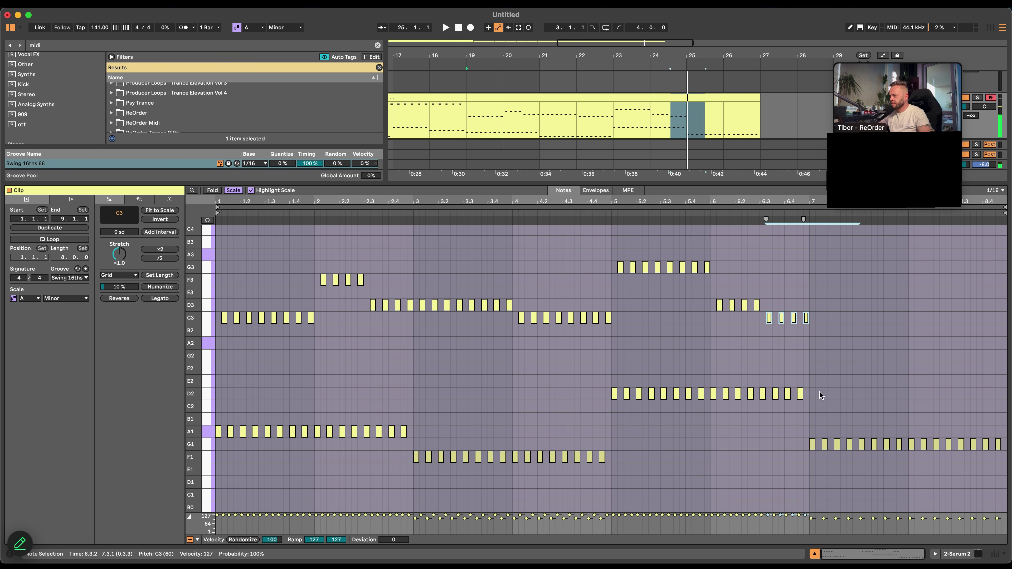
Consult TonnetzViz in Chrome, and in Ableton Live copy the G1 bass notes up to B2, one sixteenth later
{"action": "left_click", "coordinate": [206, 446]}
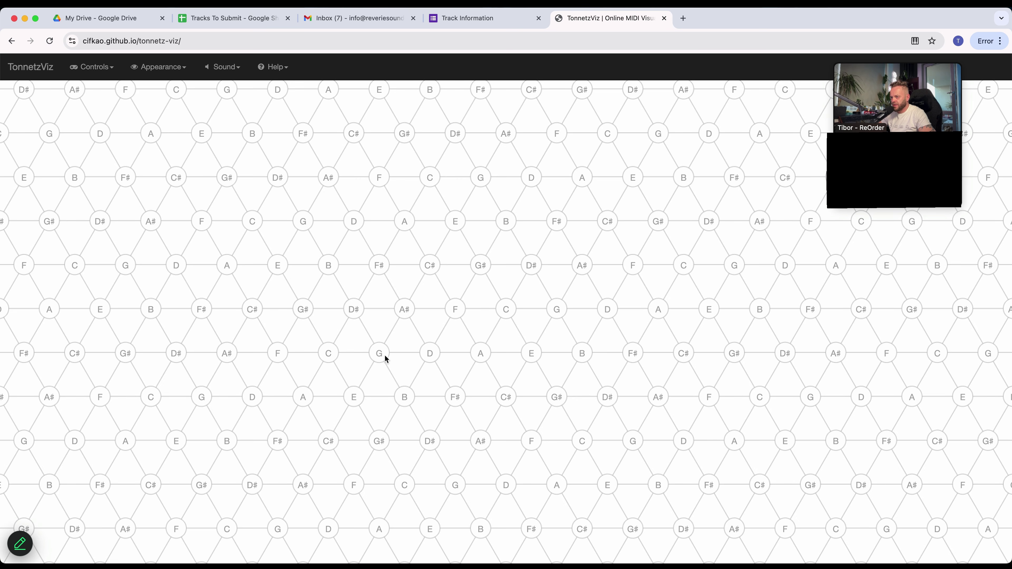
{"action": "key", "text": "super+Tab"}
{"action": "left_click", "coordinate": [796, 429], "text": "shift"}
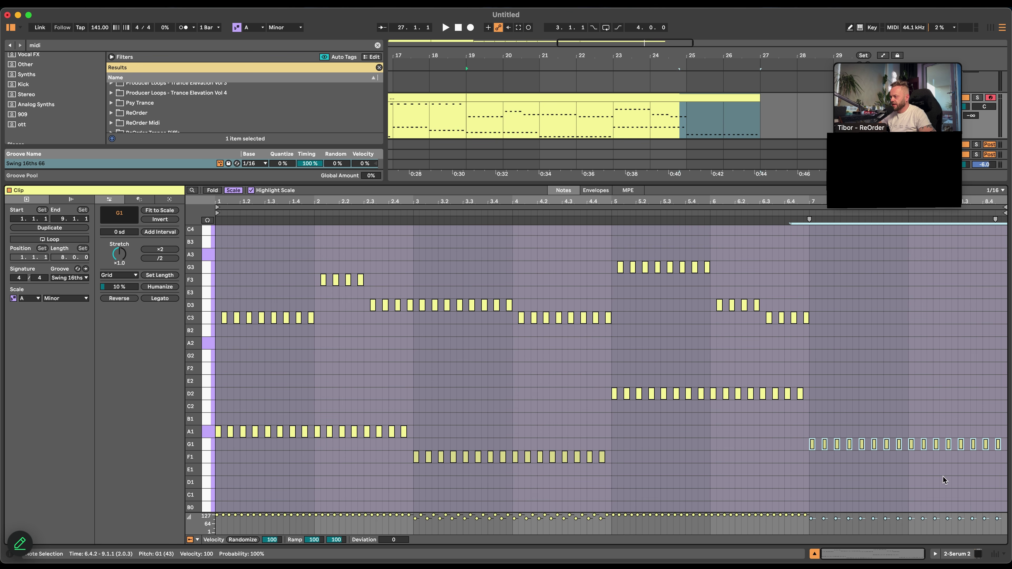
{"action": "left_click_drag", "start_coordinate": [815, 450], "coordinate": [815, 333]}
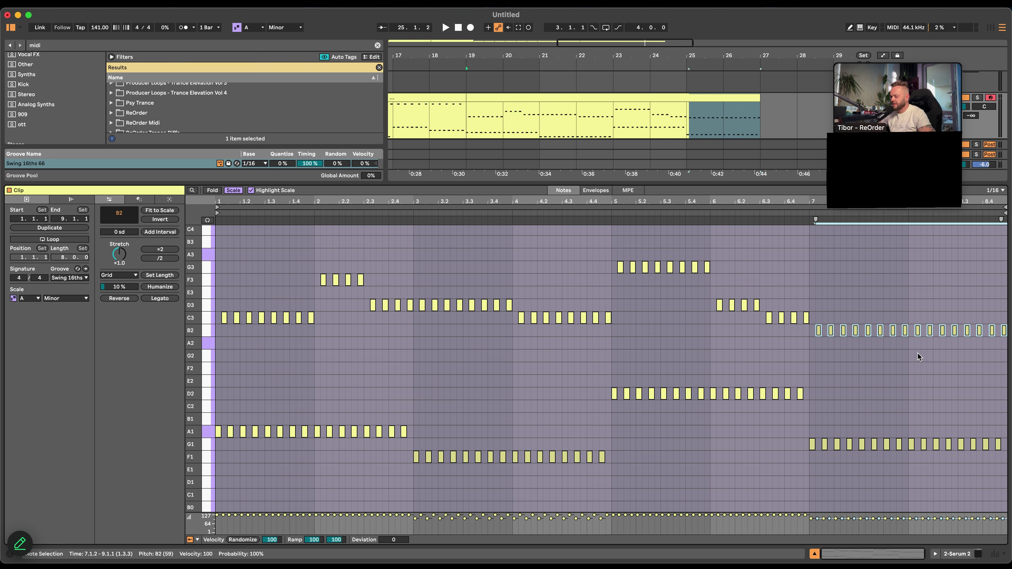
Raise the seventh bar's B2 melody notes to C3 and play the result
{"action": "scroll", "coordinate": [917, 354], "scroll_direction": "down", "scroll_amount": 1}
{"action": "left_click_drag", "start_coordinate": [803, 330], "coordinate": [1007, 330]}
{"action": "key", "text": "Up"}
{"action": "key", "text": "space"}
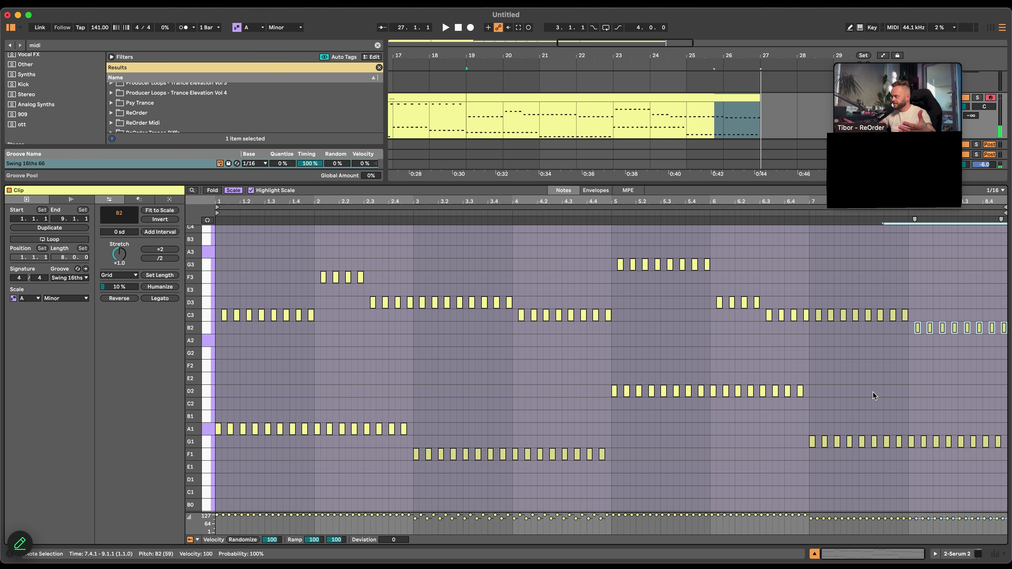
Examine the note relationships in TonnetzViz in Chrome, and in Ableton Live inspect the bass and melody notes of the first six bars
{"action": "key", "text": "super+Tab"}
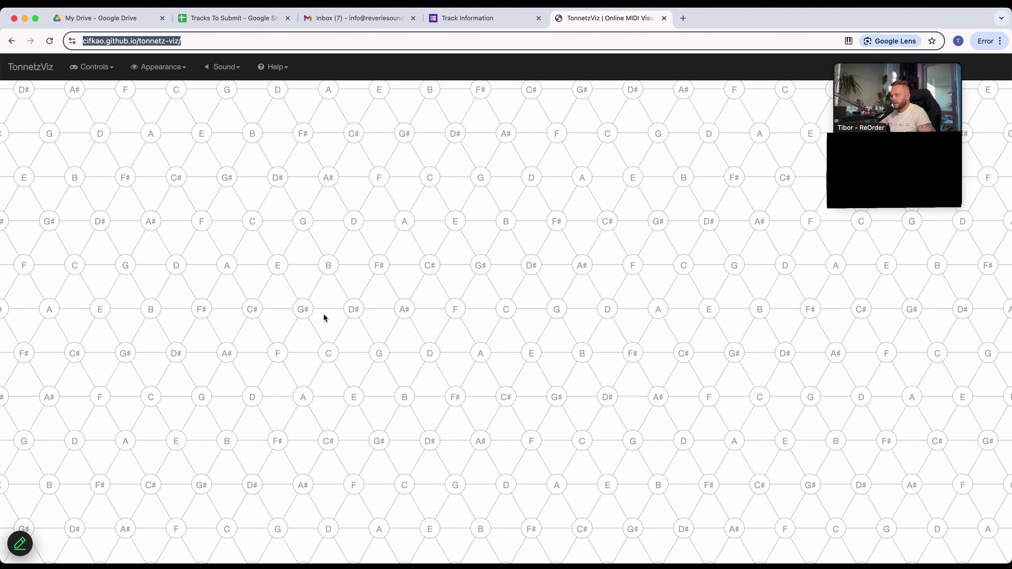
{"action": "left_click", "coordinate": [306, 309]}
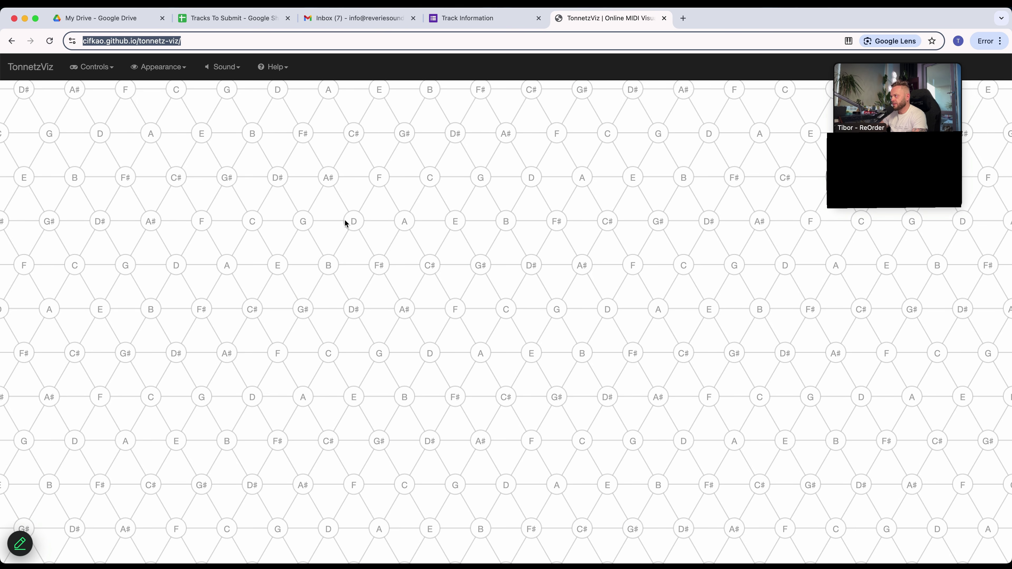
{"action": "key", "text": "super+Tab"}
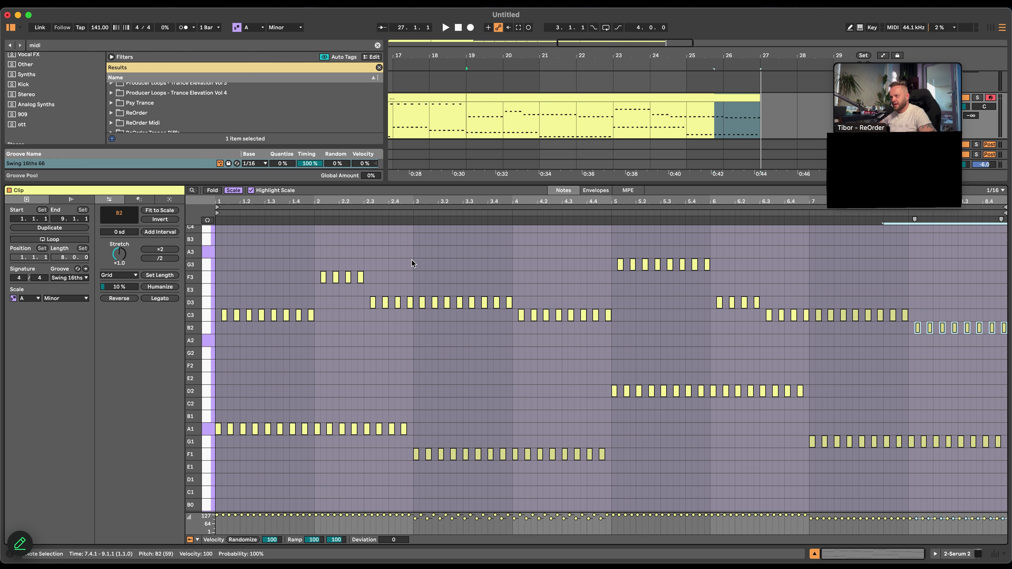
{"action": "left_click_drag", "start_coordinate": [412, 260], "coordinate": [215, 441]}
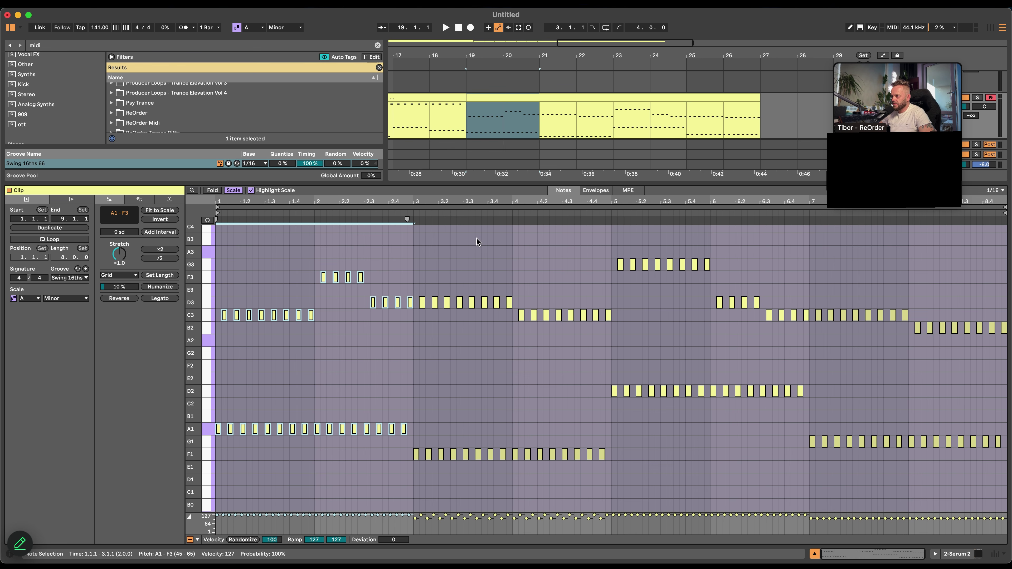
{"action": "left_click_drag", "start_coordinate": [604, 231], "coordinate": [809, 413]}
{"action": "left_click_drag", "start_coordinate": [416, 291], "coordinate": [609, 467]}
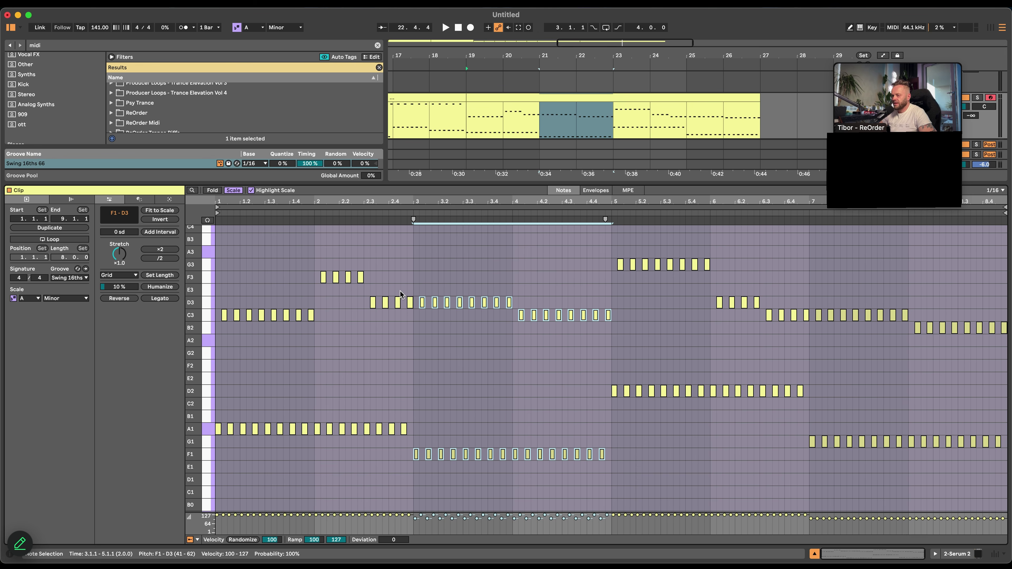
Lower the second bar's F3 and D3 melody notes to C3
{"action": "left_click_drag", "start_coordinate": [291, 264], "coordinate": [412, 308]}
{"action": "key", "text": "Down"}
{"action": "key", "text": "Down"}
{"action": "key", "text": "Down"}
{"action": "left_click", "coordinate": [369, 281]}
{"action": "key", "text": "Down"}
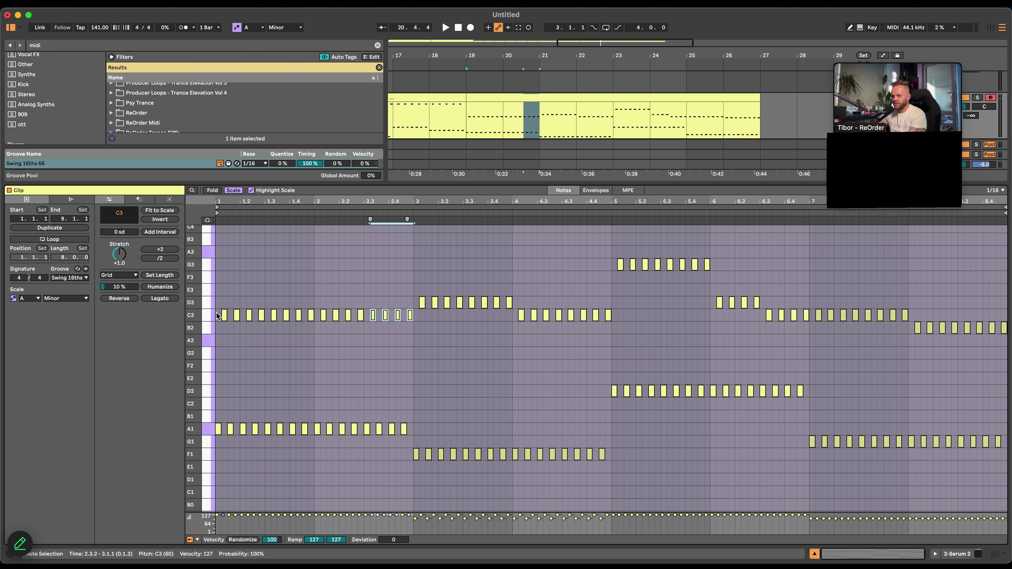
Raise the C3 melody notes of the first bar and the first half of the second bar to D3
{"action": "left_click_drag", "start_coordinate": [211, 315], "coordinate": [210, 429]}
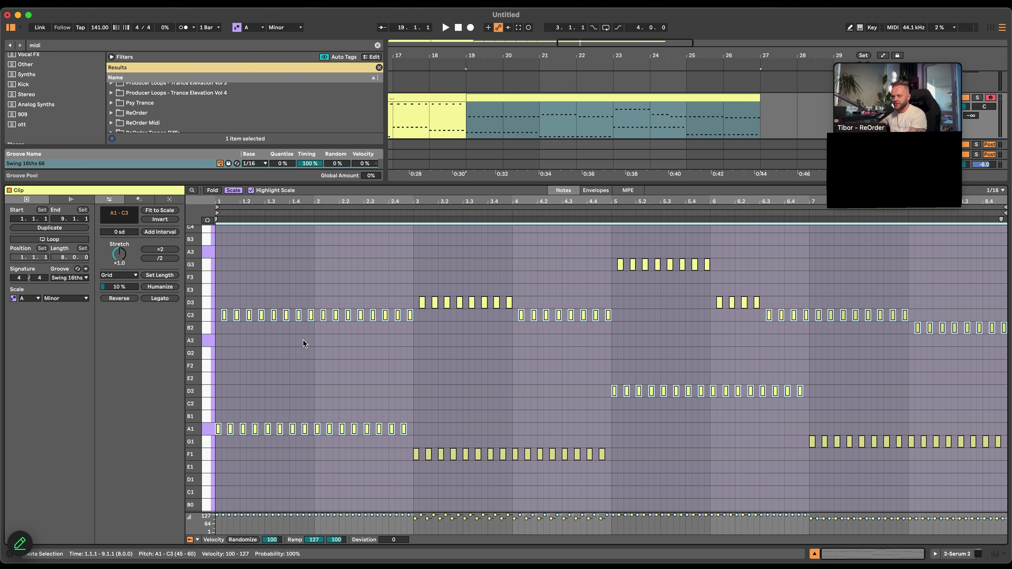
{"action": "left_click_drag", "start_coordinate": [309, 338], "coordinate": [221, 312]}
{"action": "key", "text": "Up"}
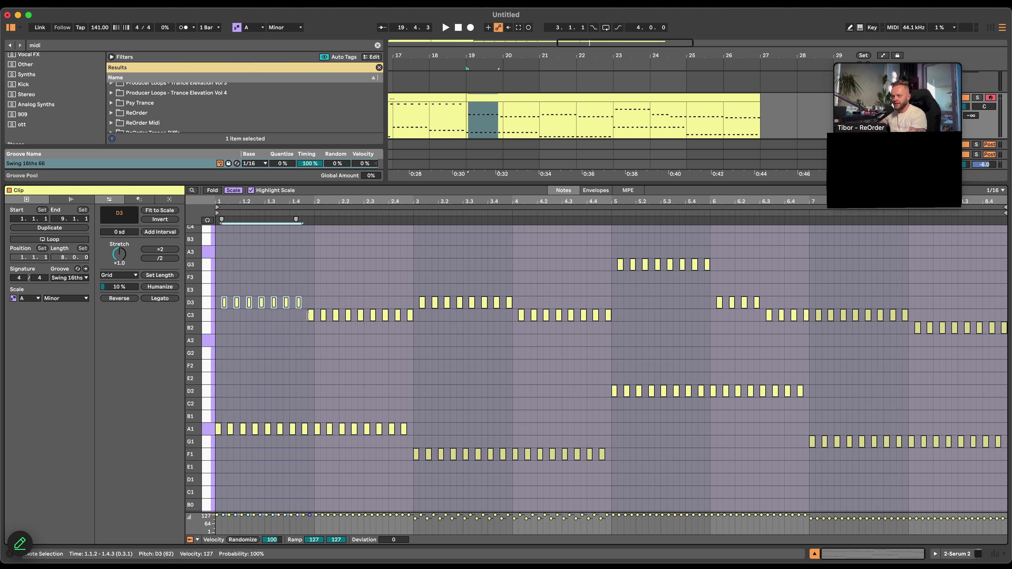
{"action": "left_click_drag", "start_coordinate": [309, 319], "coordinate": [369, 325]}
{"action": "key", "text": "Up"}
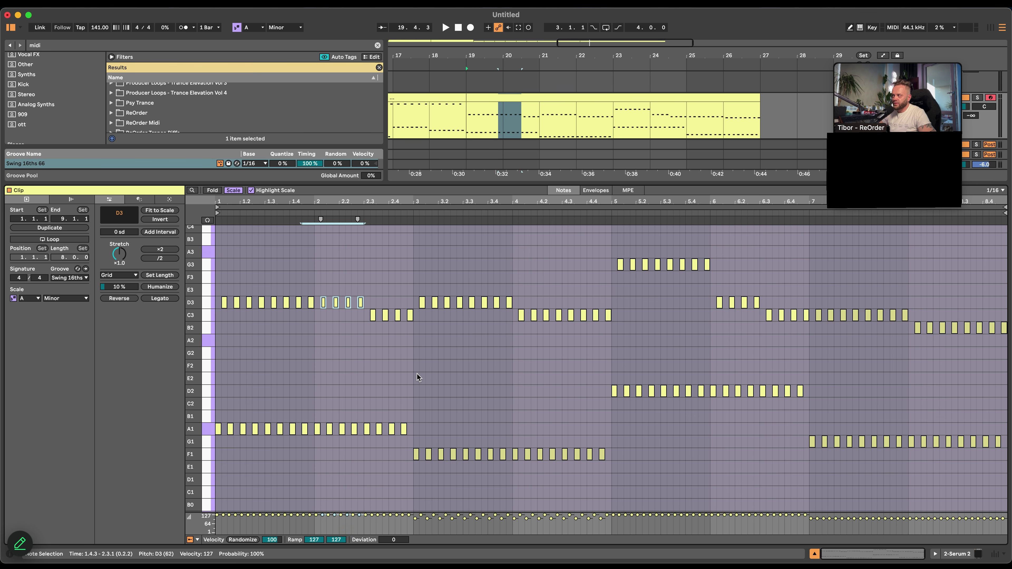
Deactivate the notes of the third and fourth bars, and reactivate only their F1 bass notes
{"action": "left_click_drag", "start_coordinate": [414, 284], "coordinate": [620, 471]}
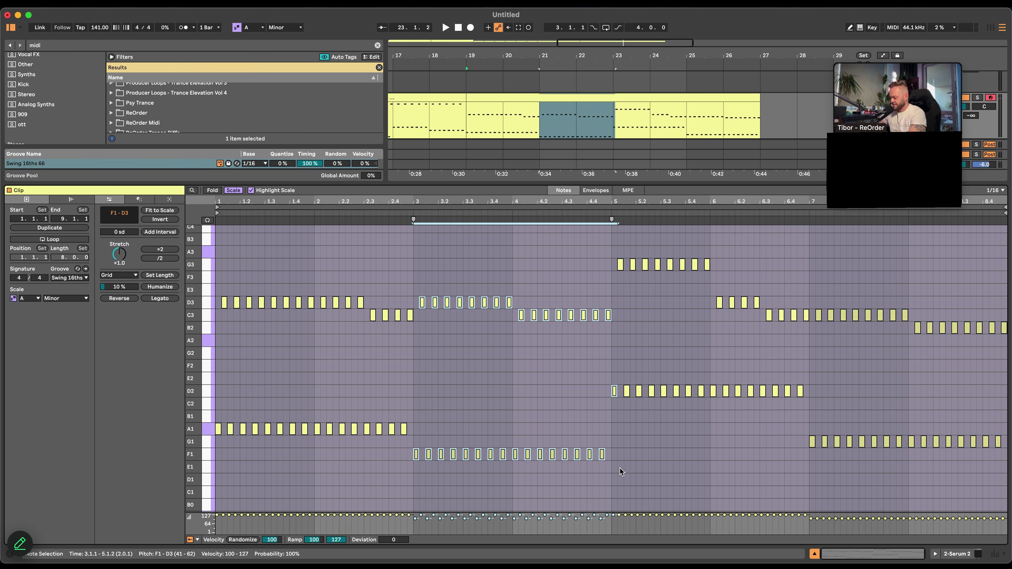
{"action": "key", "text": "space"}
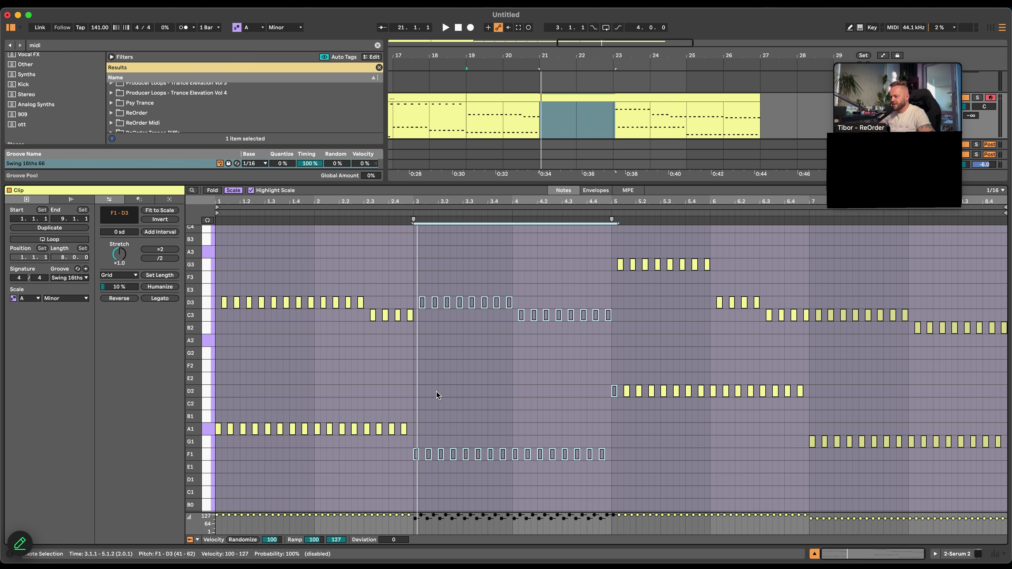
{"action": "left_click_drag", "start_coordinate": [378, 462], "coordinate": [622, 469]}
Reactivate the third bar's melody notes and lower them to C3, and raise the second bar's last four C3 notes to D3
{"action": "left_click_drag", "start_coordinate": [406, 296], "coordinate": [548, 301]}
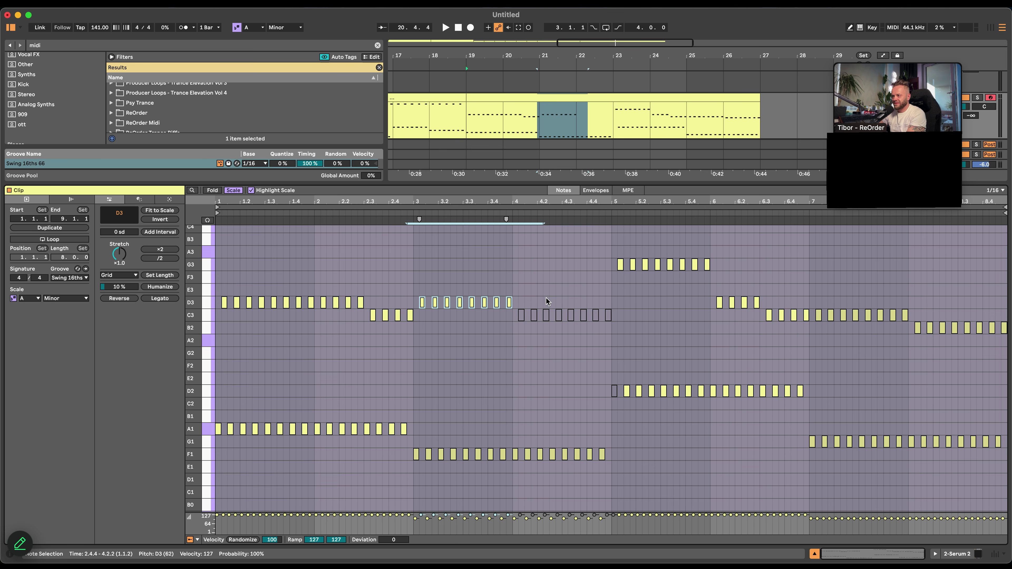
{"action": "key", "text": "Down"}
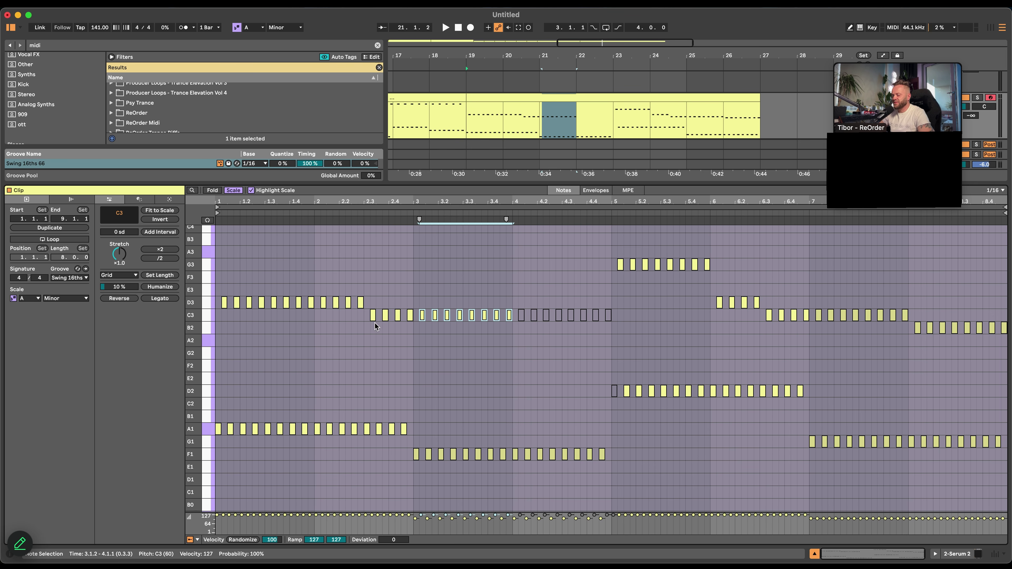
{"action": "left_click_drag", "start_coordinate": [369, 330], "coordinate": [409, 317]}
{"action": "key", "text": "Up"}
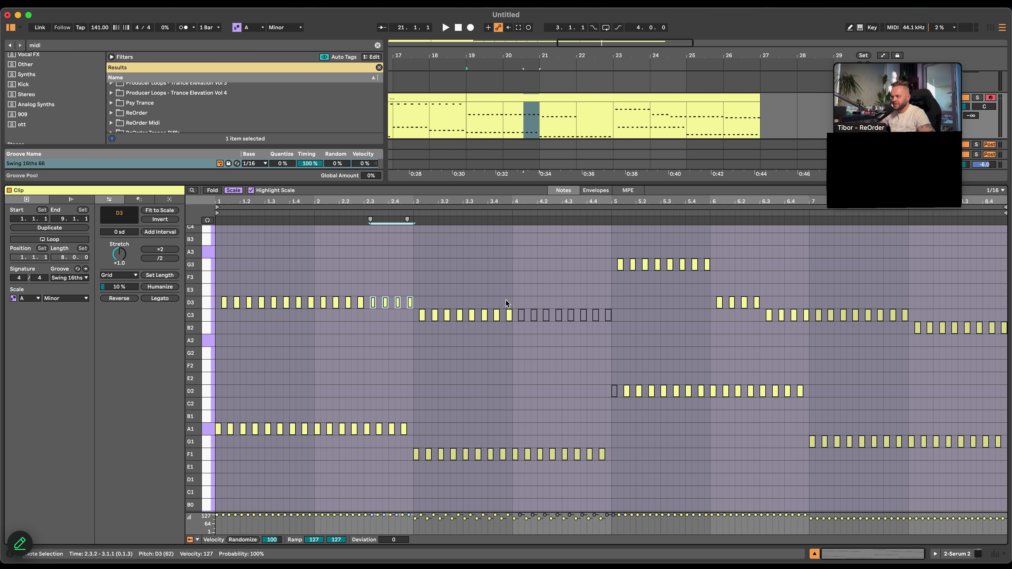
Reactivate the fourth bar's C3 melody notes and raise the melody of the third and fourth bars to D3
{"action": "left_click_drag", "start_coordinate": [506, 300], "coordinate": [628, 330]}
{"action": "key", "text": "space"}
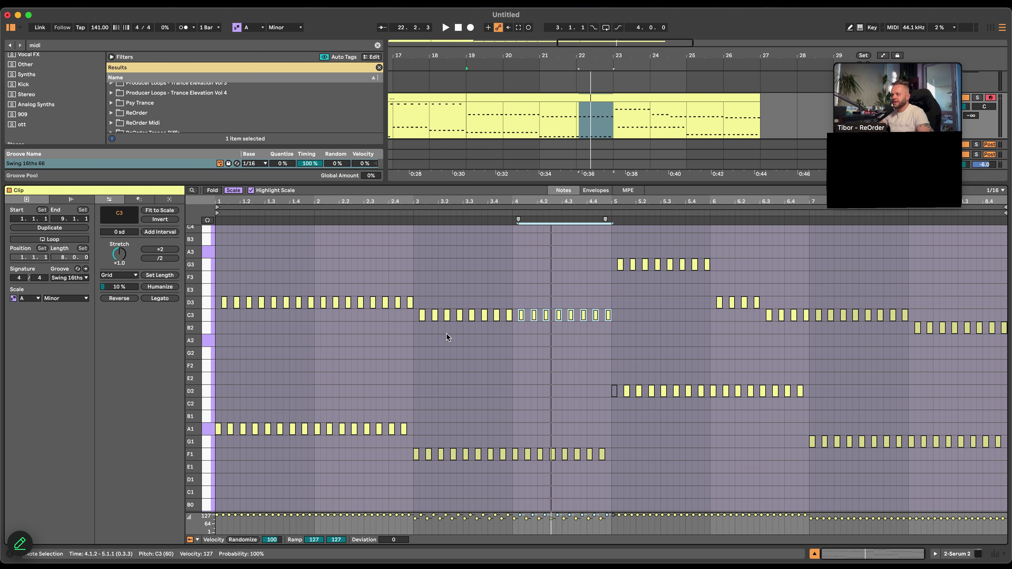
{"action": "left_click_drag", "start_coordinate": [414, 334], "coordinate": [625, 311]}
{"action": "key", "text": "Up"}
Lower the fifth bar's G3 melody notes to D3 and raise the sixth bar's C3 melody notes to D3
{"action": "left_click_drag", "start_coordinate": [607, 251], "coordinate": [749, 271]}
{"action": "key", "text": "Down"}
{"action": "key", "text": "Down"}
{"action": "key", "text": "Down"}
{"action": "left_click_drag", "start_coordinate": [763, 321], "coordinate": [1004, 327]}
{"action": "key", "text": "Up"}
Try the seventh bar's C3 melody notes at B2, and return them to C3
{"action": "left_click_drag", "start_coordinate": [805, 338], "coordinate": [905, 316]}
{"action": "key", "text": "Down"}
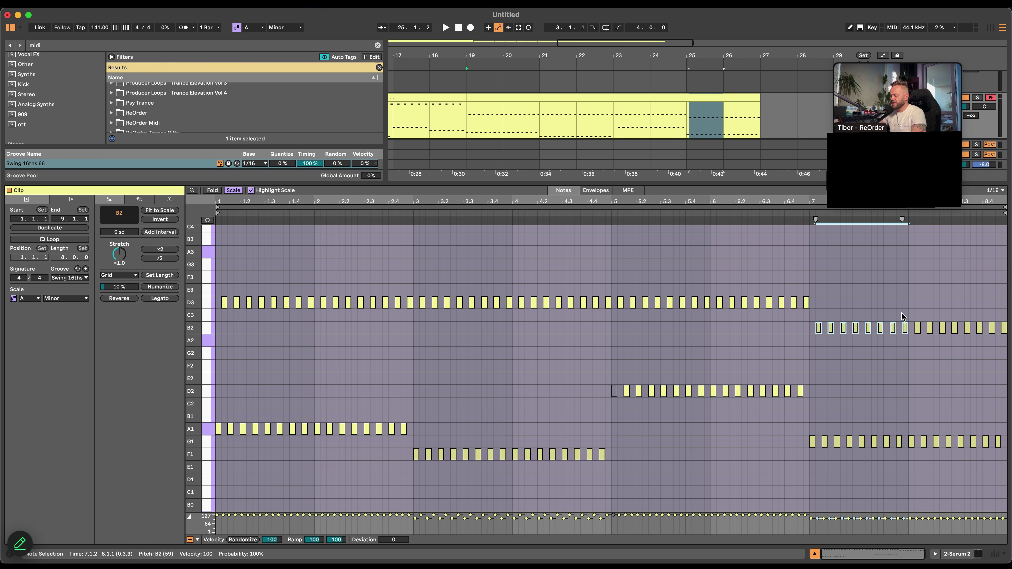
{"action": "key", "text": "Up"}
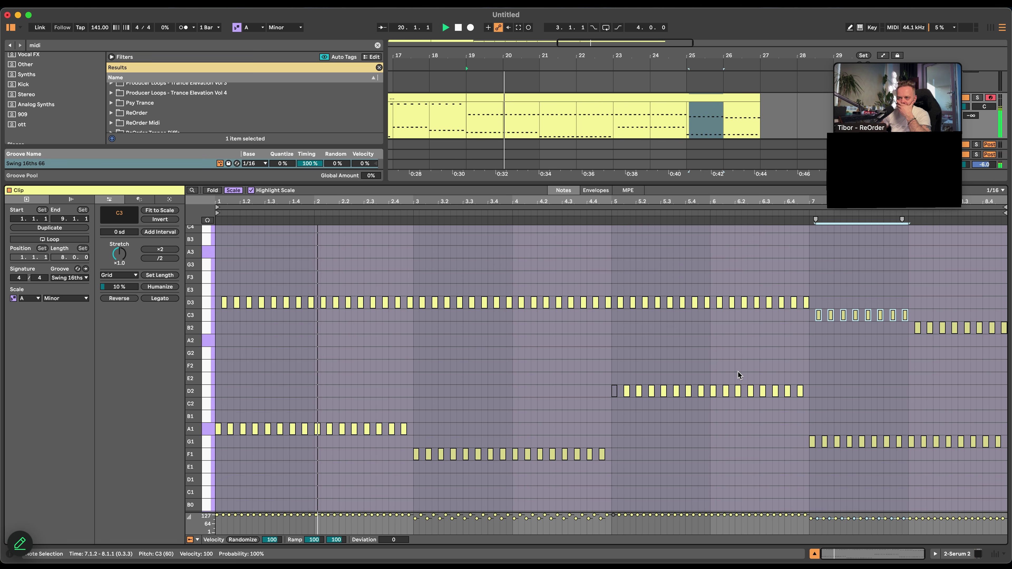
Lower the D3 melody notes of the fifth and sixth bars to C3, and reactivate the fifth bar's first D2 bass note
{"action": "left_click_drag", "start_coordinate": [618, 280], "coordinate": [809, 319]}
{"action": "key", "text": "Down"}
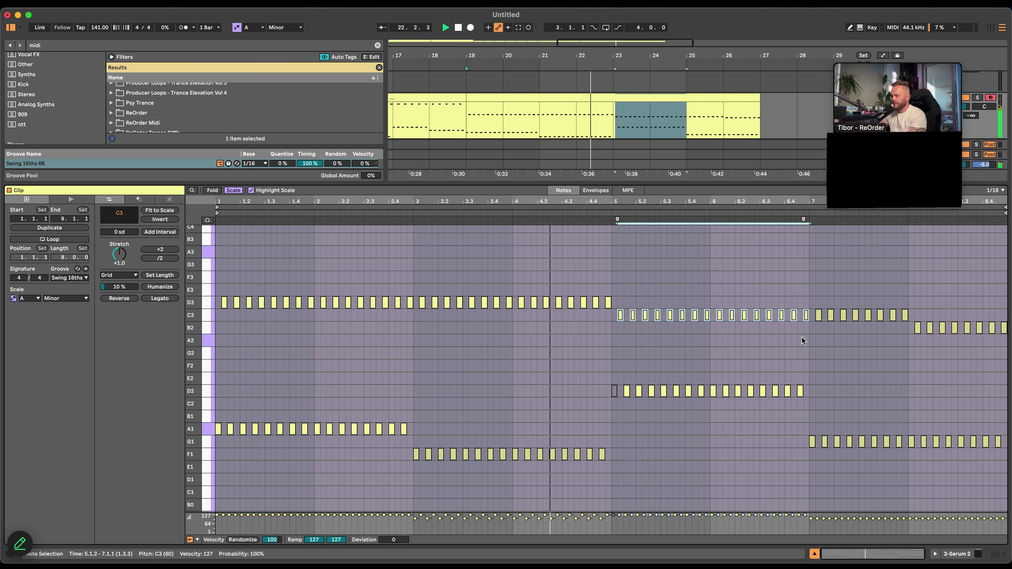
{"action": "left_click", "coordinate": [615, 393]}
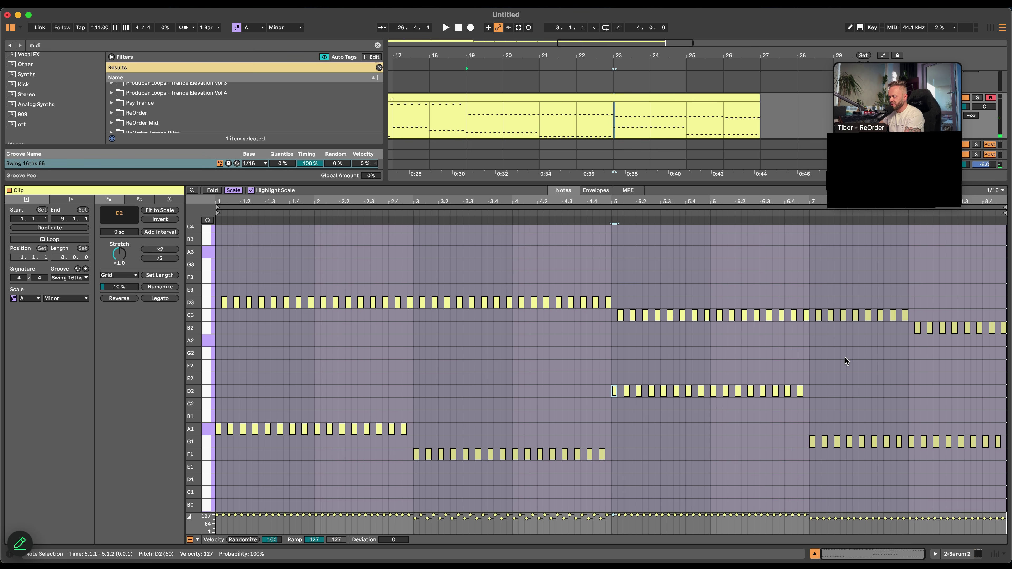
Audition the D2 and D3 pitches, and raise the C3 melody notes of the fifth and sixth bars to D3
{"action": "left_click_drag", "start_coordinate": [902, 337], "coordinate": [1007, 324]}
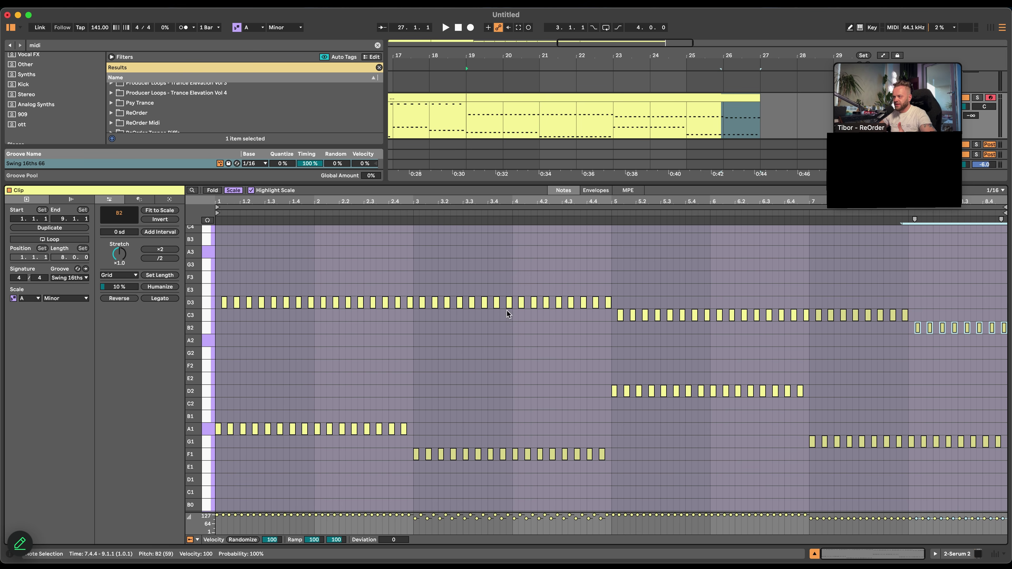
{"action": "left_click_drag", "start_coordinate": [613, 318], "coordinate": [802, 323]}
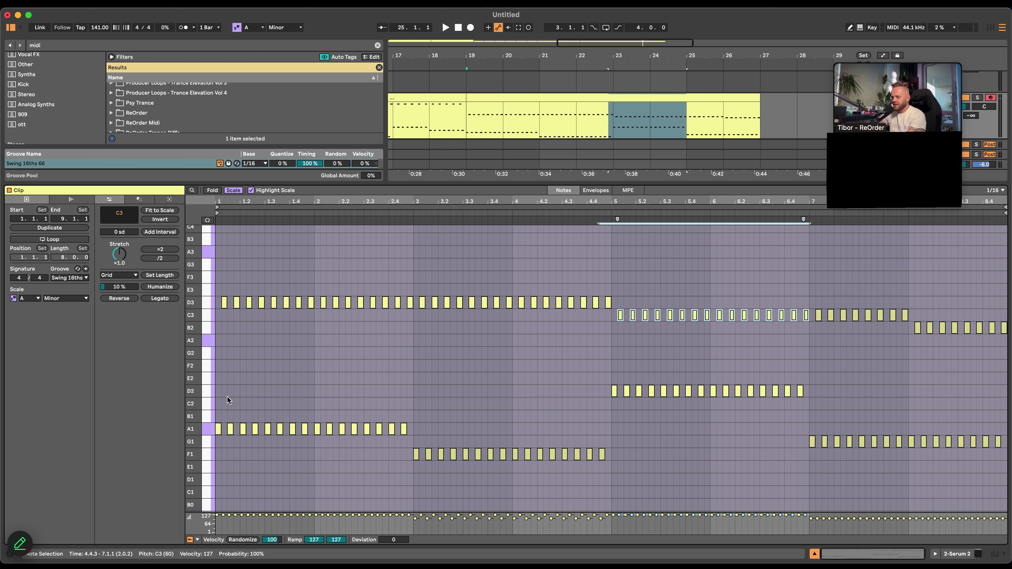
{"action": "left_click", "coordinate": [207, 386]}
{"action": "left_click", "coordinate": [209, 305]}
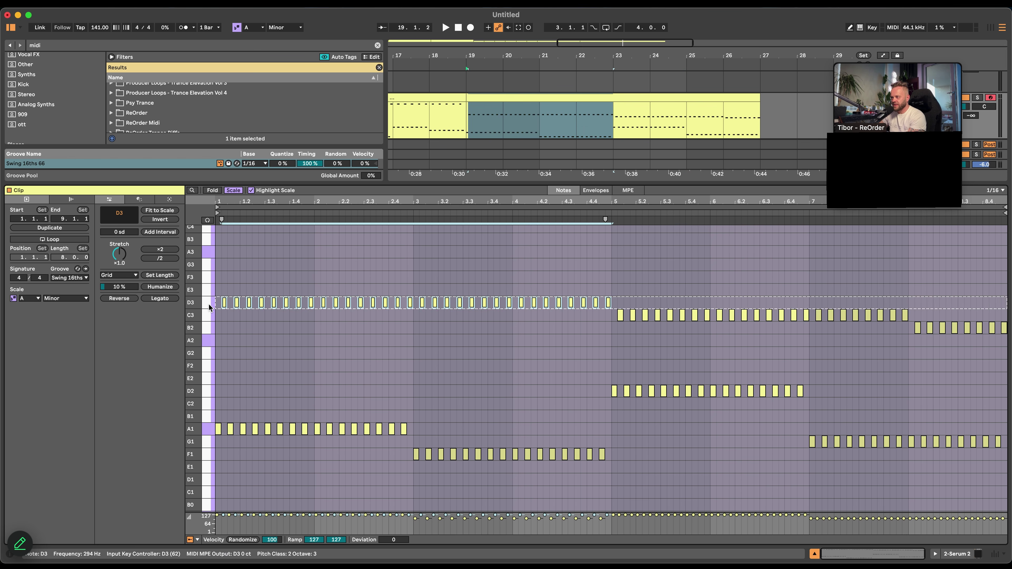
{"action": "left_click_drag", "start_coordinate": [600, 339], "coordinate": [799, 322]}
{"action": "key", "text": "Up"}
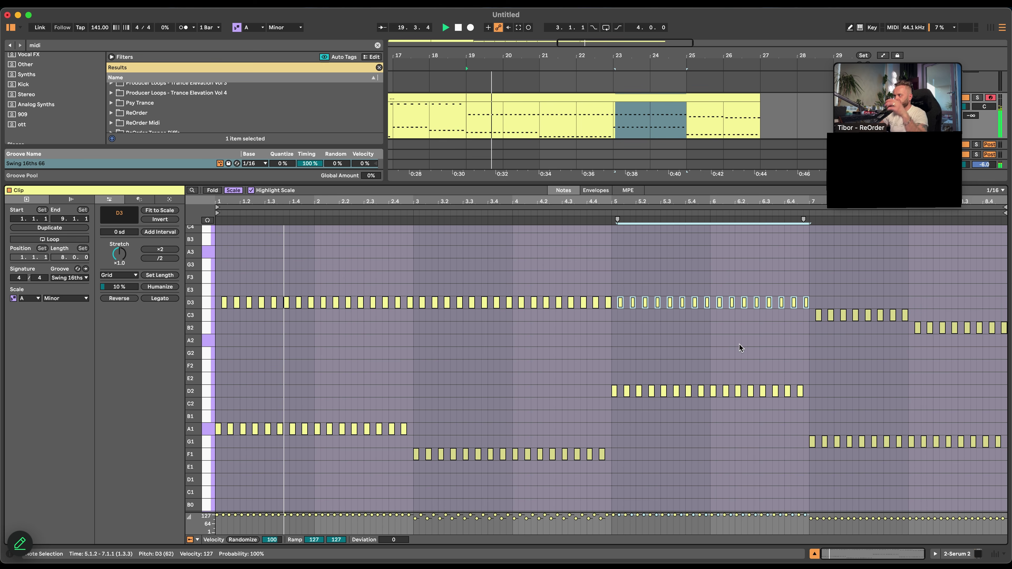